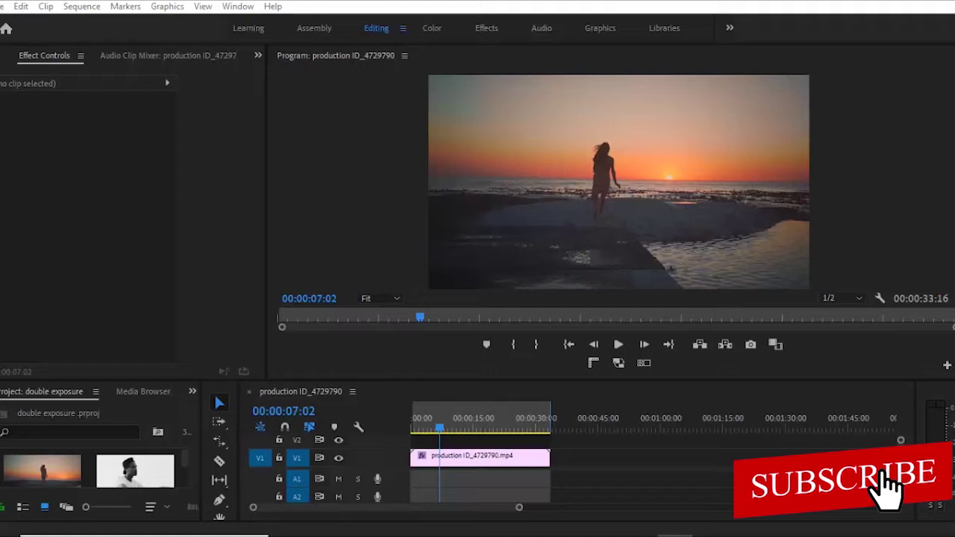
# - Create a new legacy title at 1920 × 1080, 25.00 fps, with square pixels
pyautogui.click(609, 448)
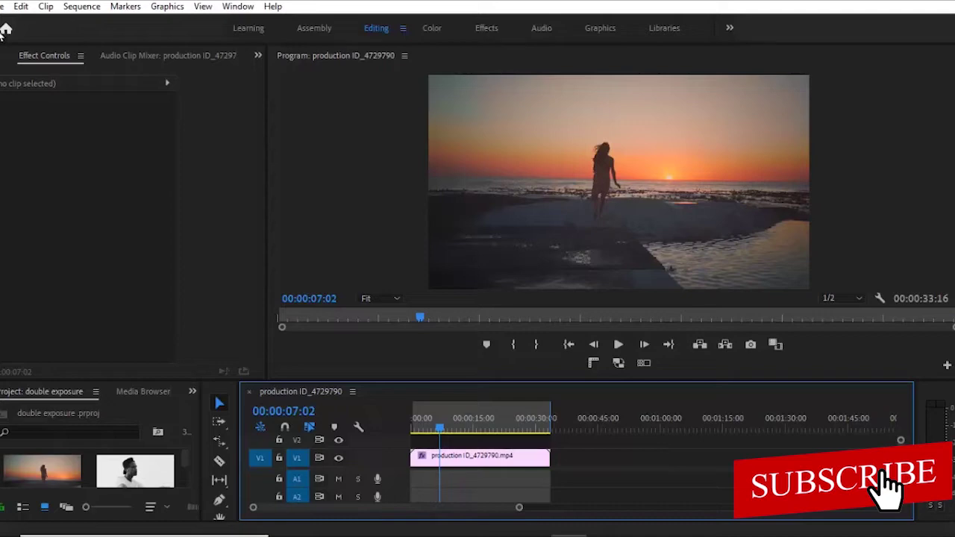
pyautogui.click(2, 6)
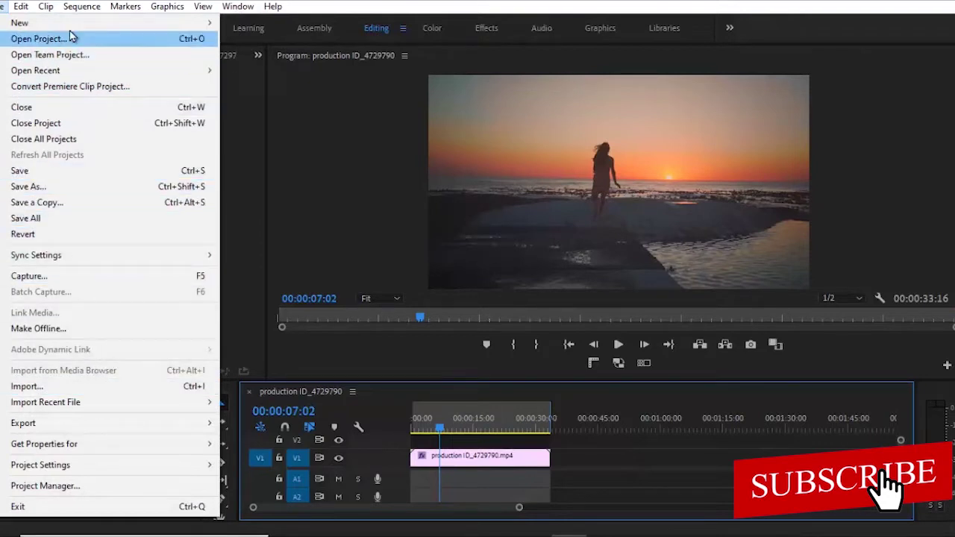
pyautogui.moveTo(80, 22)
pyautogui.click(296, 181)
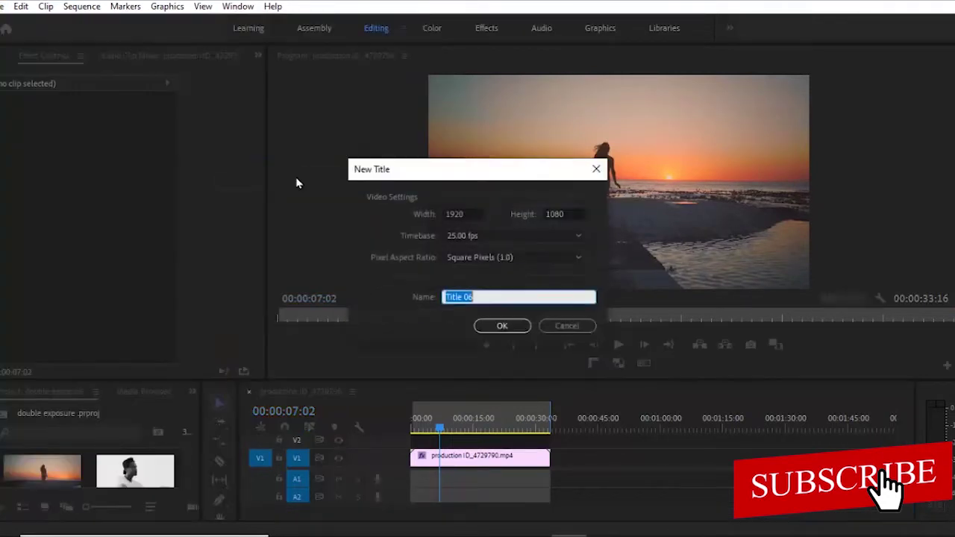
pyautogui.click(507, 325)
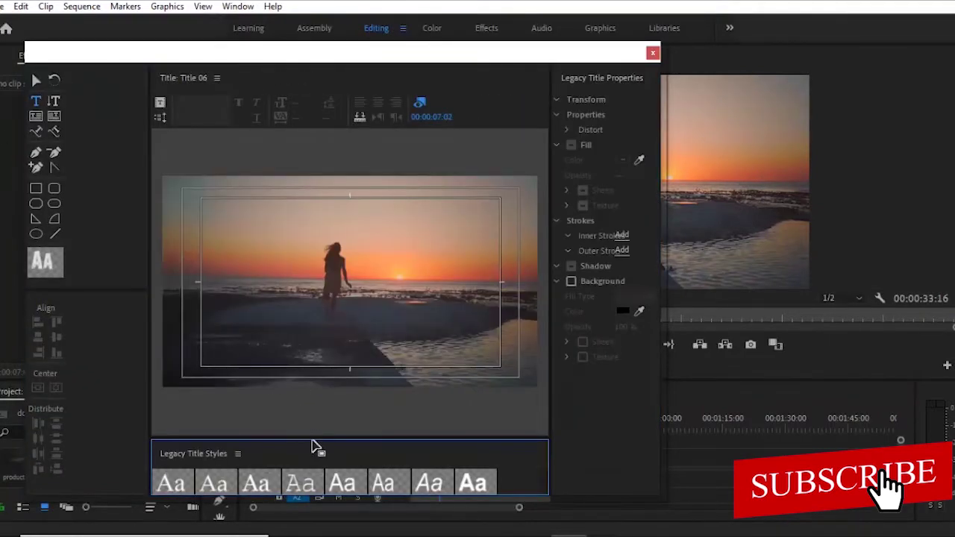
# - Enlarge the Legacy Title Styles area to view the built-in text styles, and close the title editor
pyautogui.moveTo(313, 446); pyautogui.dragTo(313, 296)
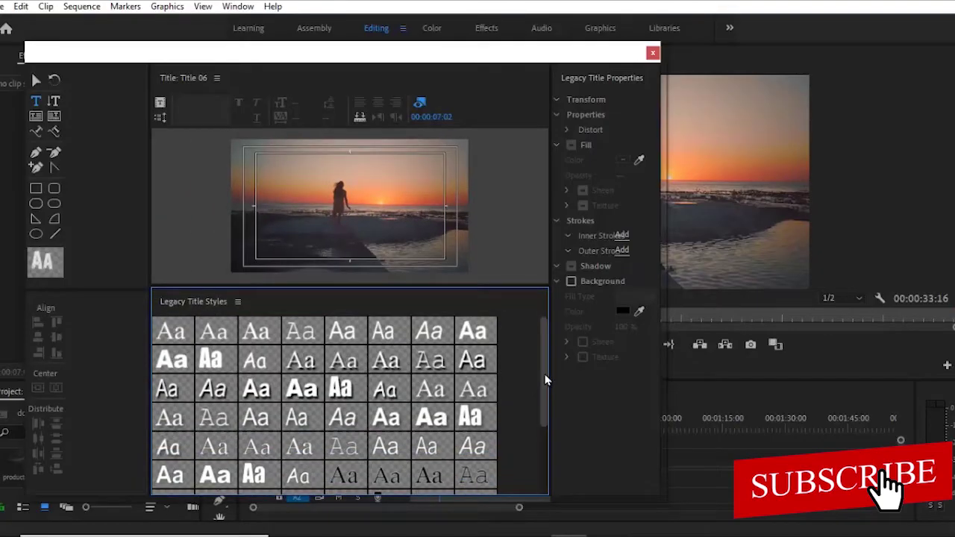
pyautogui.moveTo(548, 377)
pyautogui.mouseDown()
pyautogui.moveTo(547, 450)
pyautogui.moveTo(544, 361)
pyautogui.moveTo(548, 449)
pyautogui.moveTo(548, 376)
pyautogui.mouseUp()
pyautogui.click(652, 53)
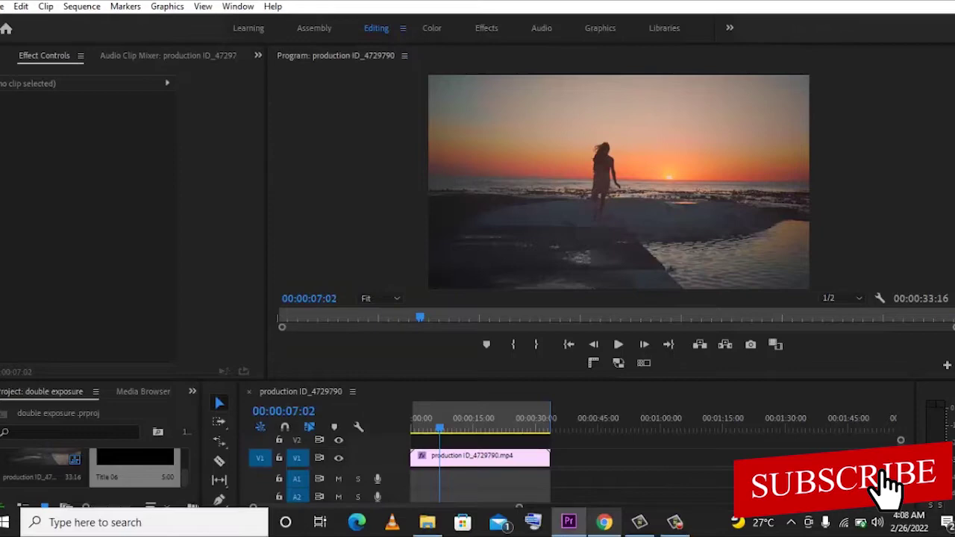
# - Switch to dafont.com in Chrome and browse the fonts in the Fancy category
pyautogui.click(605, 524)
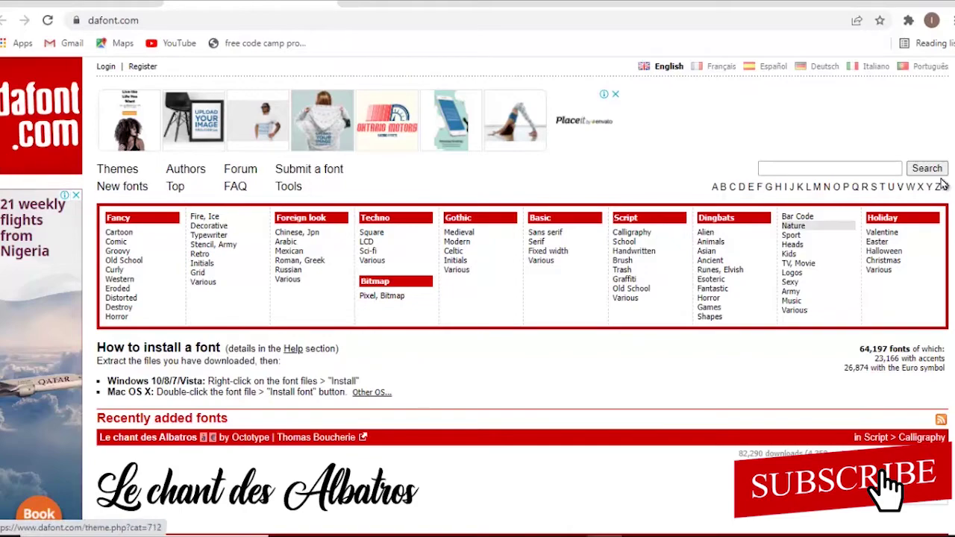
pyautogui.scroll(-2, 908, 134)
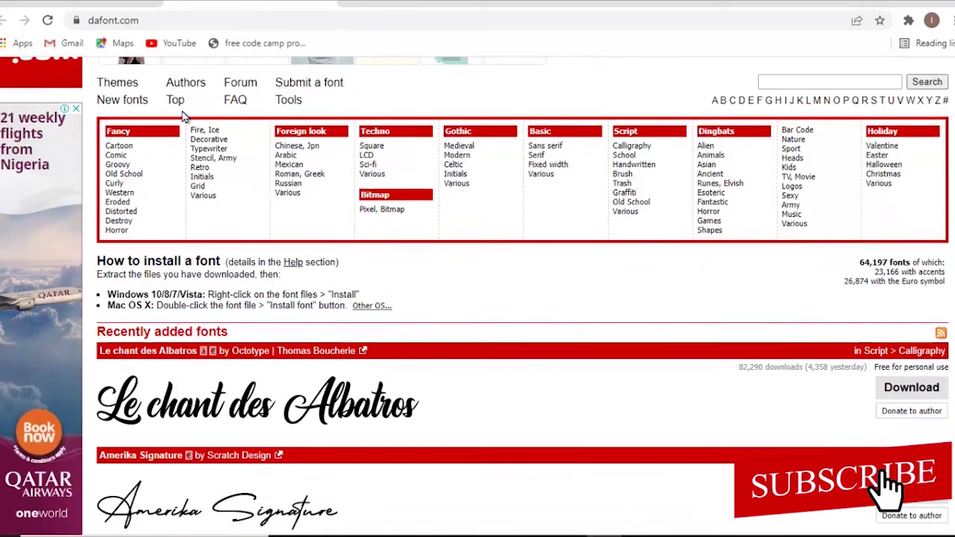
pyautogui.click(143, 137)
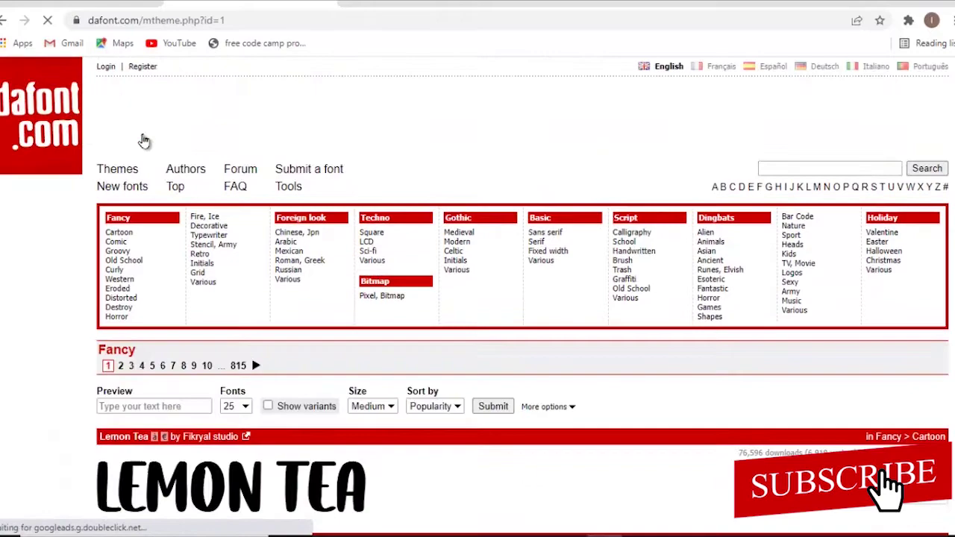
pyautogui.scroll(-5, 112, 250)
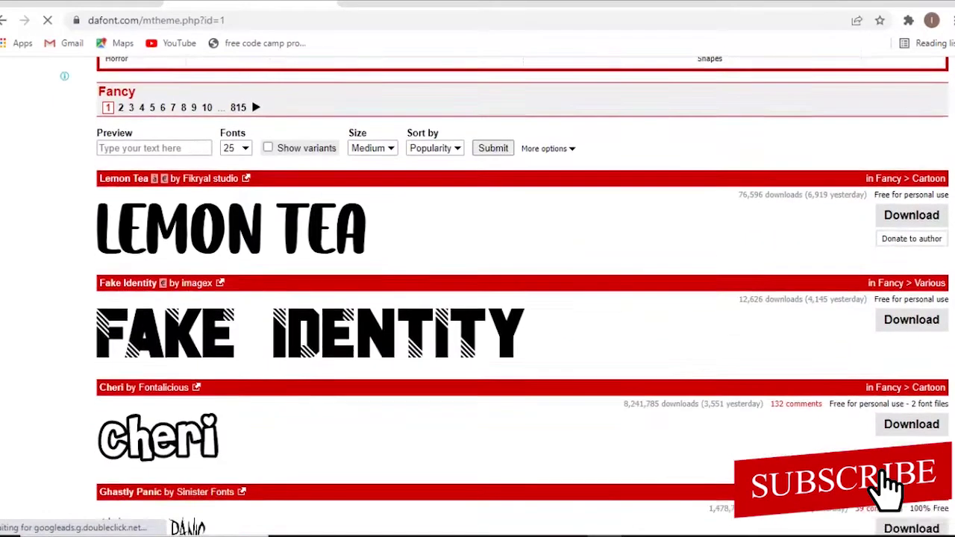
pyautogui.scroll(-5, 477, 298)
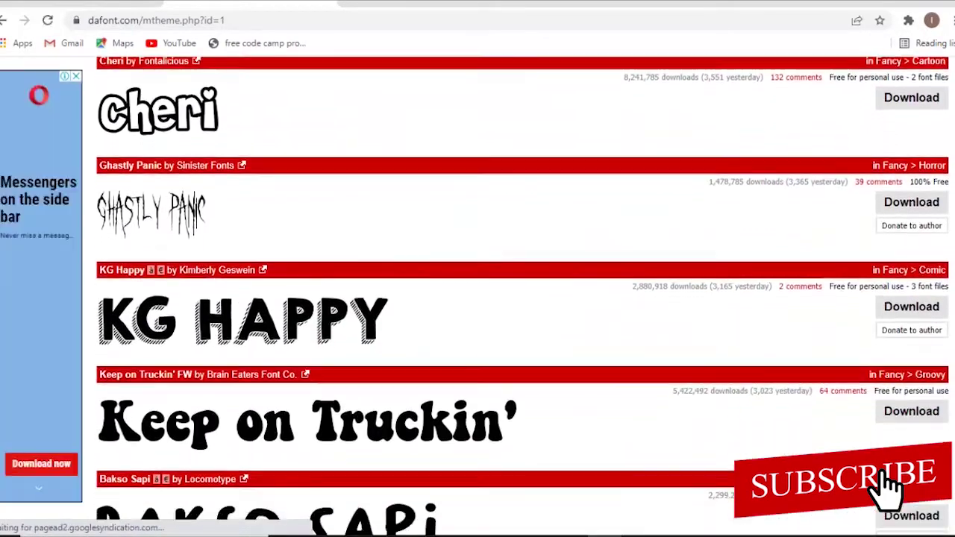
pyautogui.scroll(-6, 478, 298)
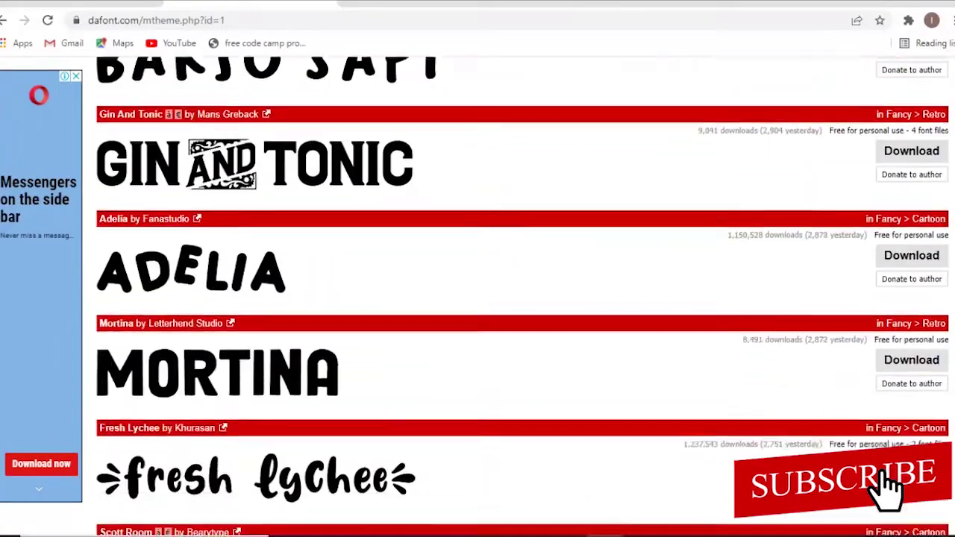
pyautogui.scroll(-8, 477, 298)
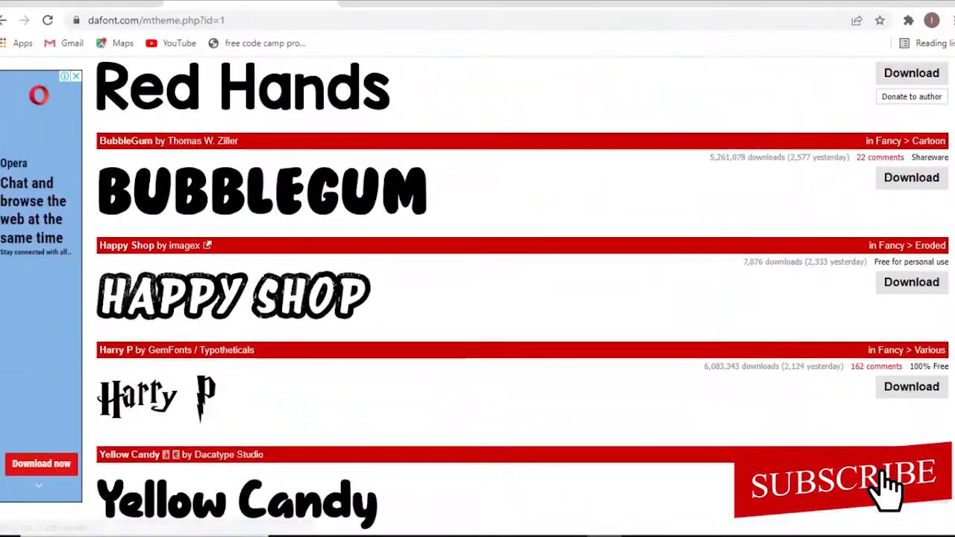
pyautogui.scroll(20, 193, 319)
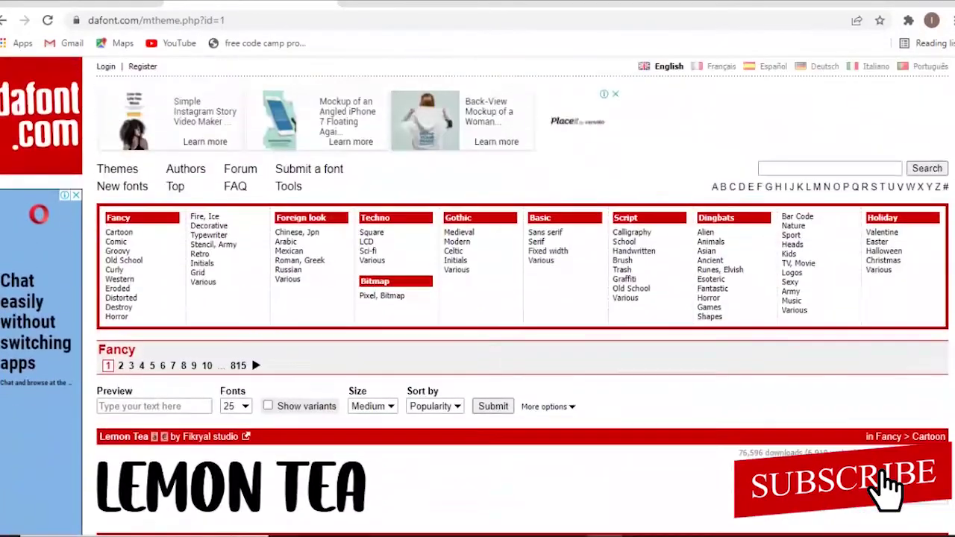
# - Open the Techno category and look through its fonts on the first page
pyautogui.click(381, 222)
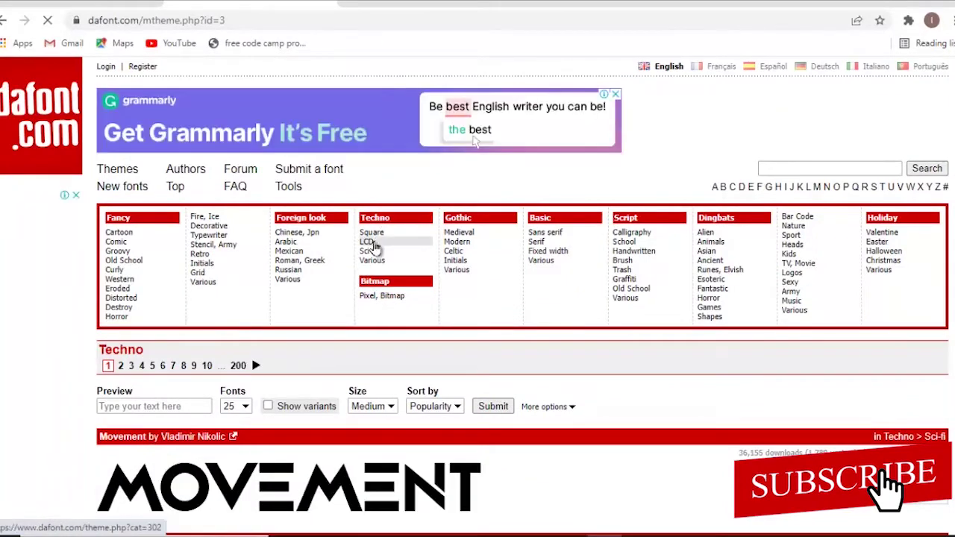
pyautogui.scroll(-3, 381, 246)
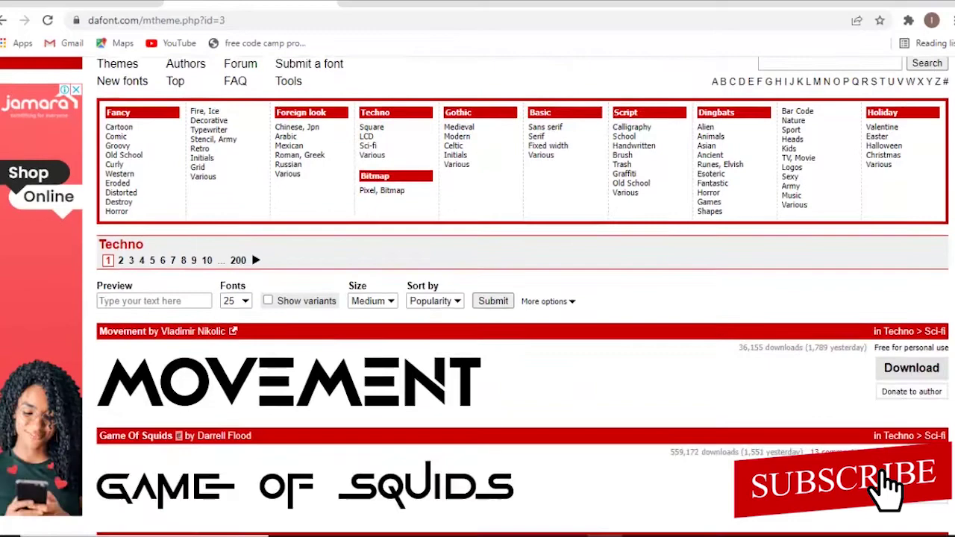
pyautogui.scroll(-6, 522, 298)
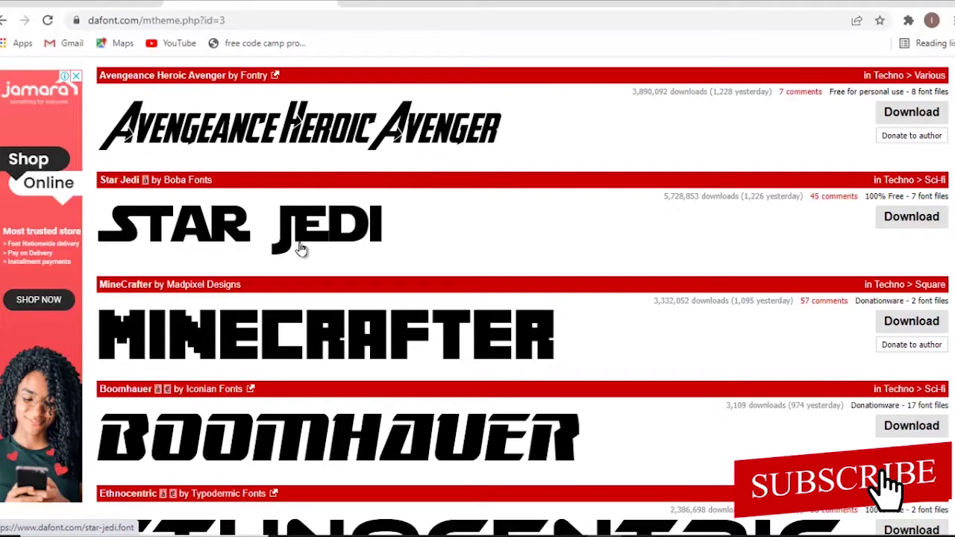
pyautogui.scroll(-4, 300, 248)
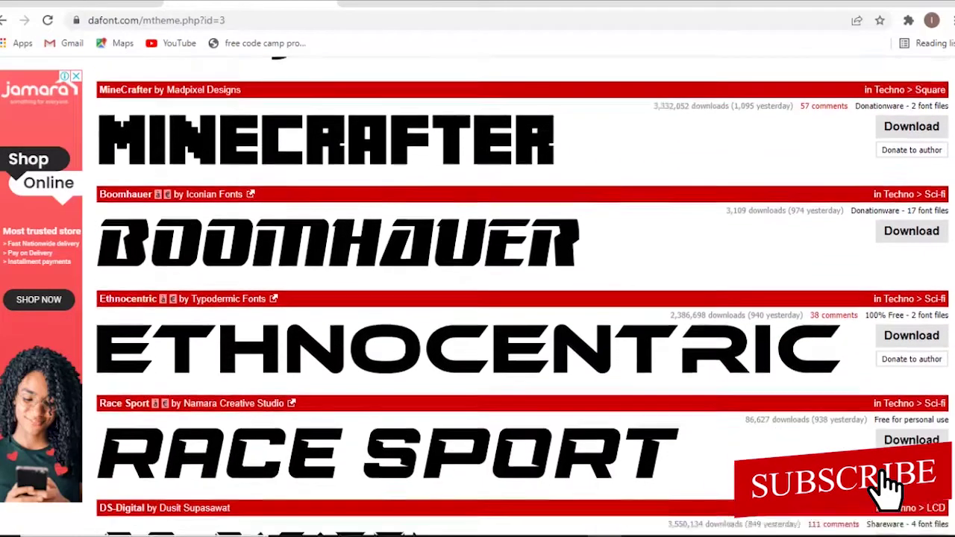
pyautogui.scroll(-3, 514, 188)
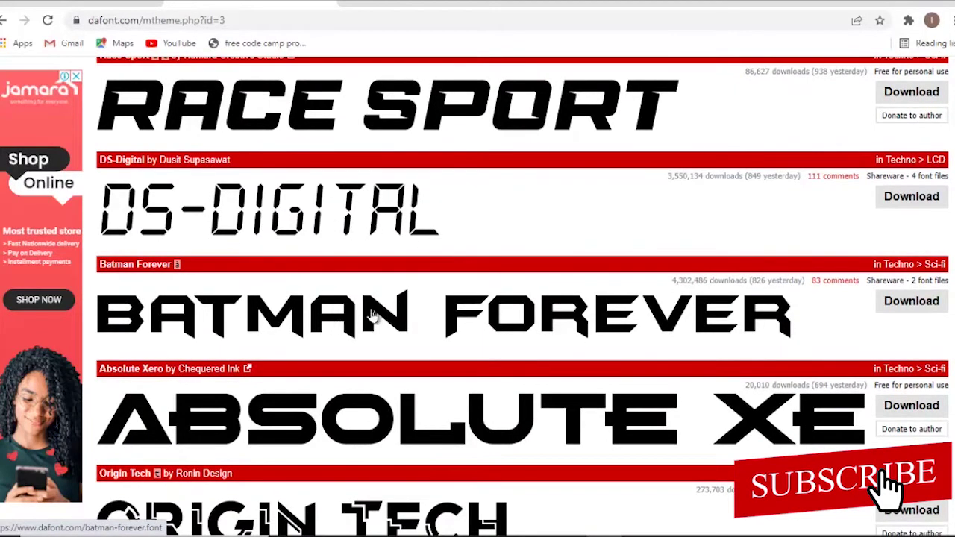
pyautogui.scroll(-4, 823, 273)
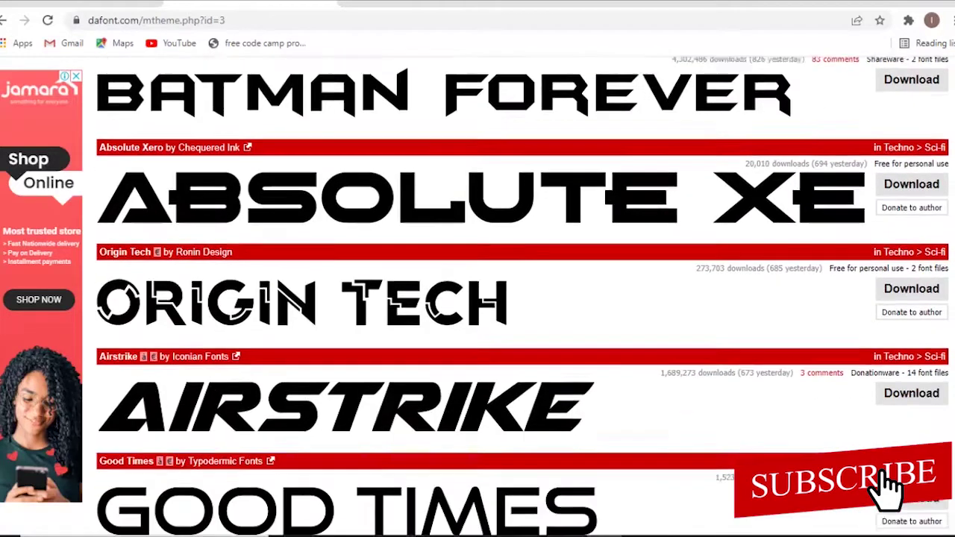
pyautogui.scroll(-1, 523, 297)
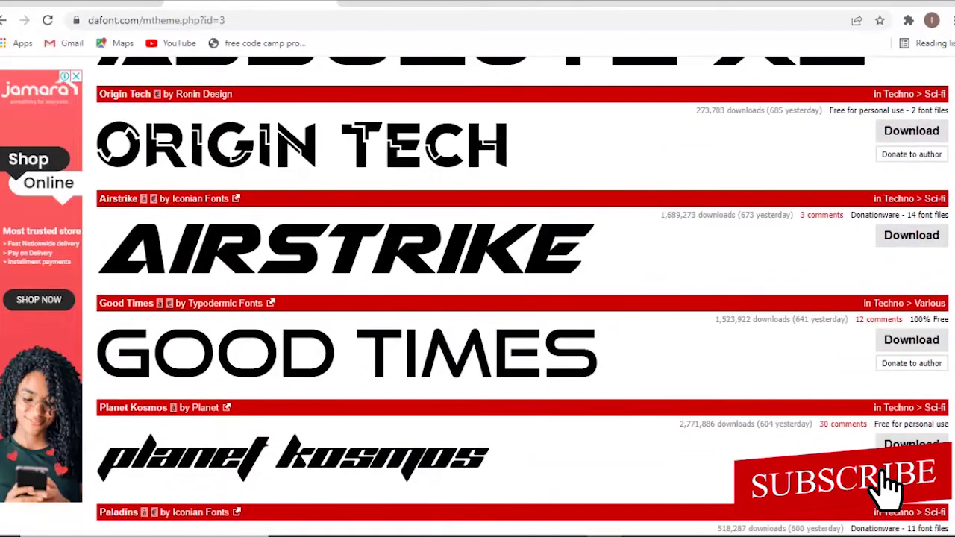
pyautogui.scroll(-4, 310, 252)
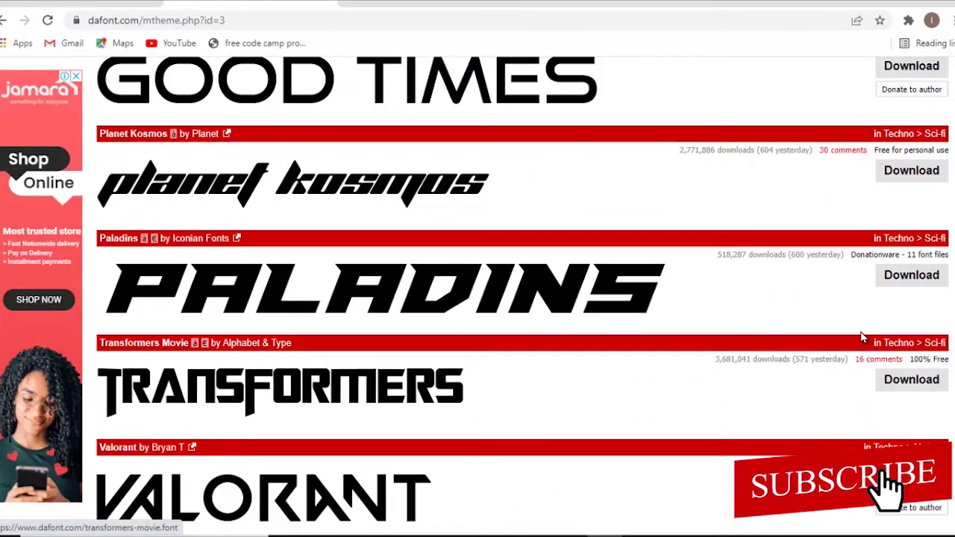
pyautogui.scroll(-4, 522, 298)
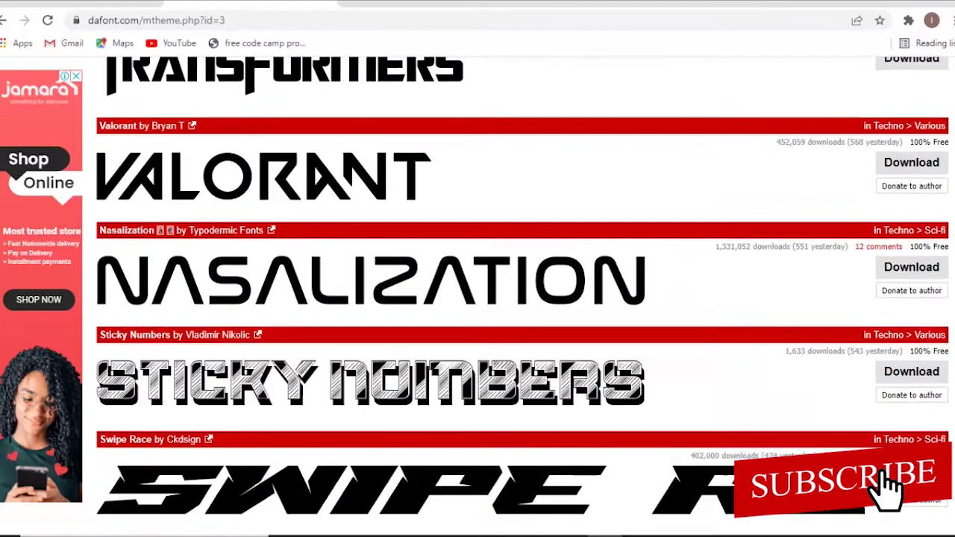
pyautogui.scroll(-4, 522, 298)
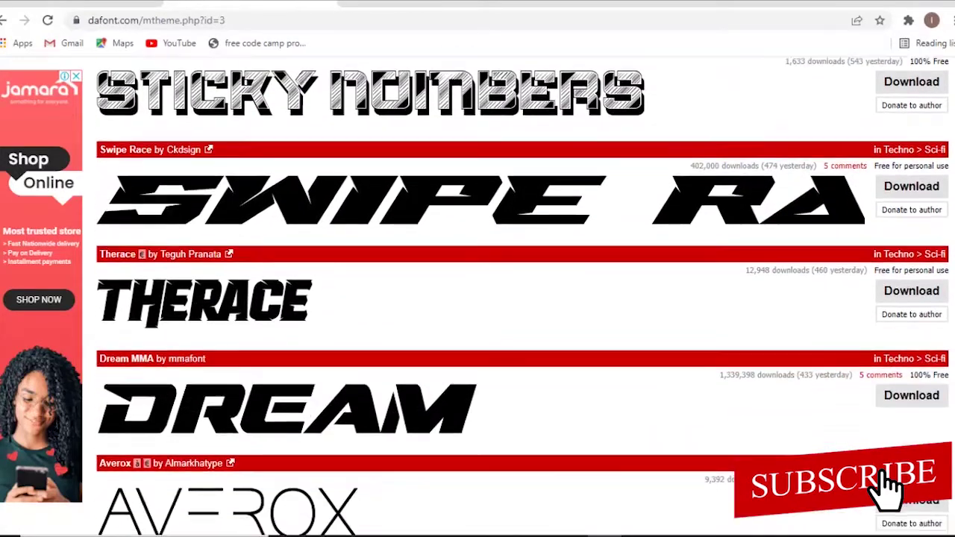
pyautogui.scroll(-3, 522, 299)
pyautogui.scroll(20, 522, 299)
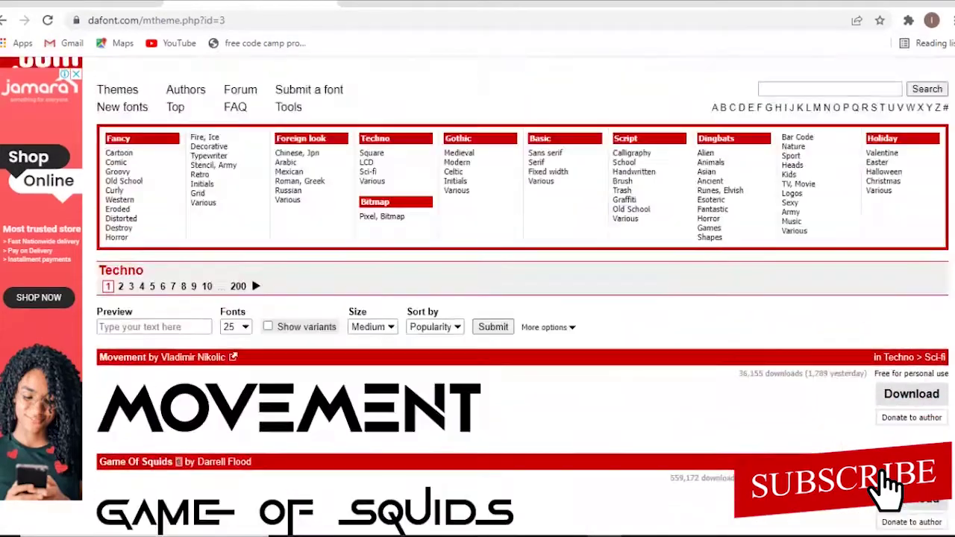
pyautogui.scroll(1, 277, 154)
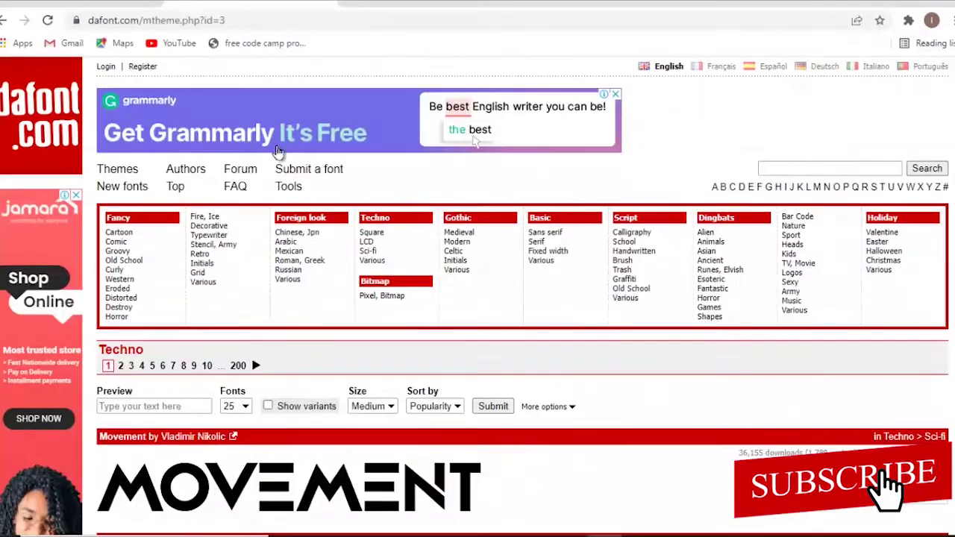
# - Open the Pixel, Bitmap category and look through its font samples
pyautogui.click(403, 295)
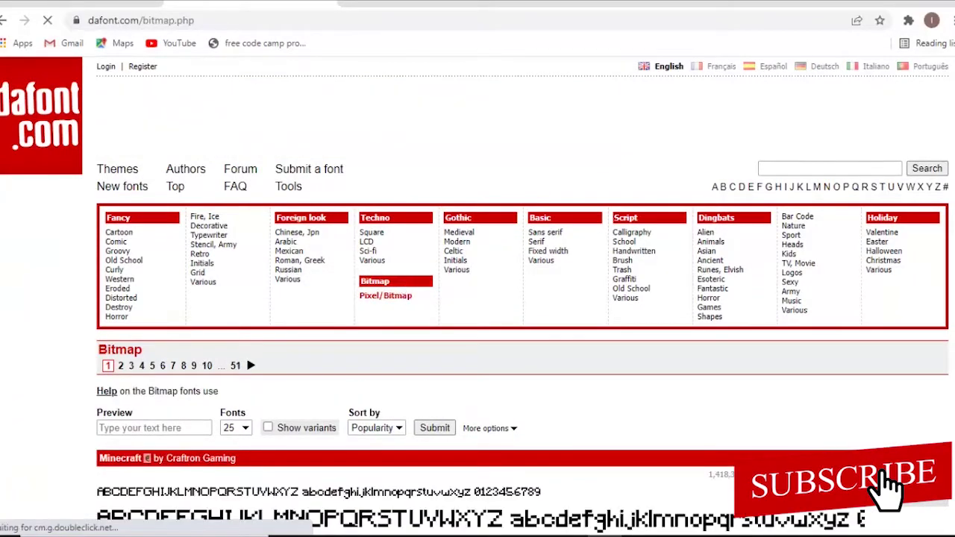
pyautogui.scroll(-9, 477, 299)
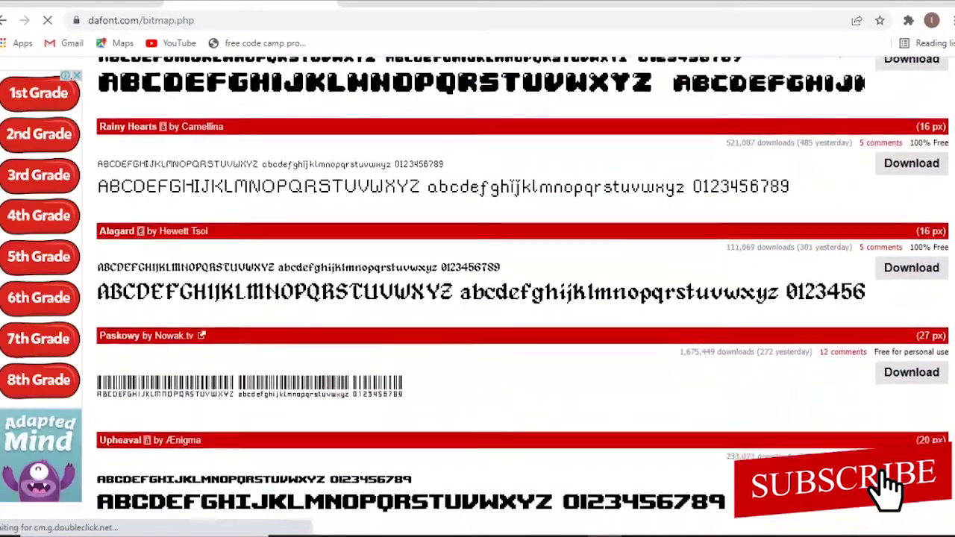
pyautogui.scroll(-4, 477, 298)
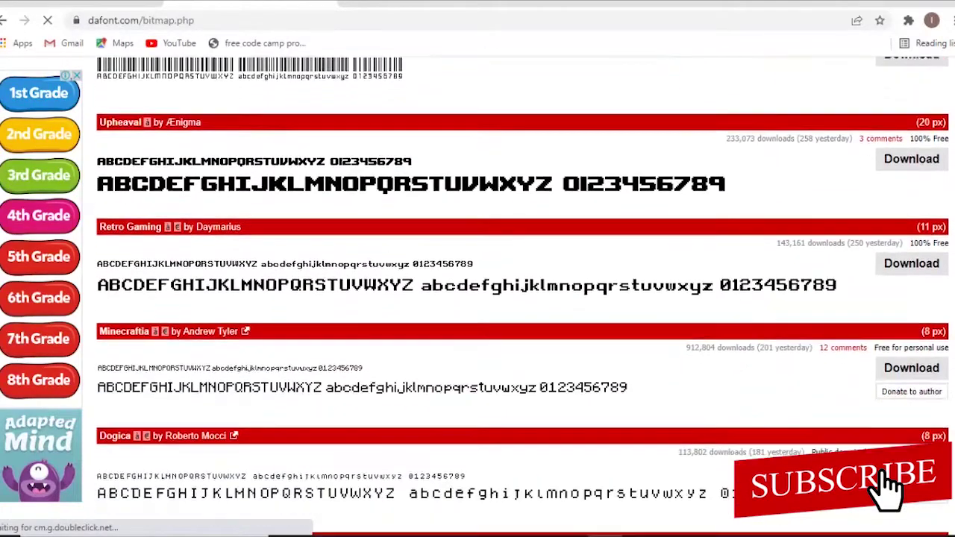
pyautogui.scroll(-1, 477, 299)
pyautogui.scroll(14, 477, 298)
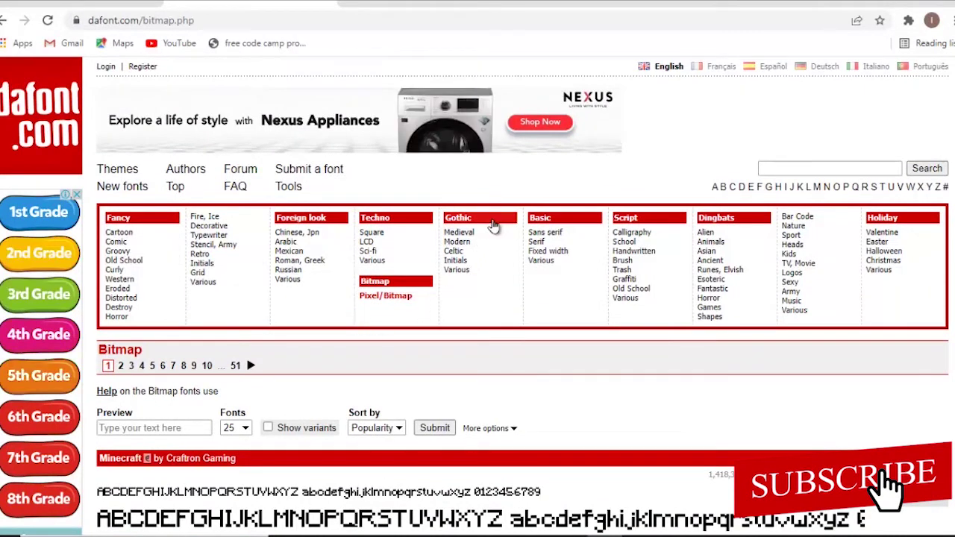
# - Open the Script category and look through its calligraphy, brush and handwritten fonts
pyautogui.click(649, 224)
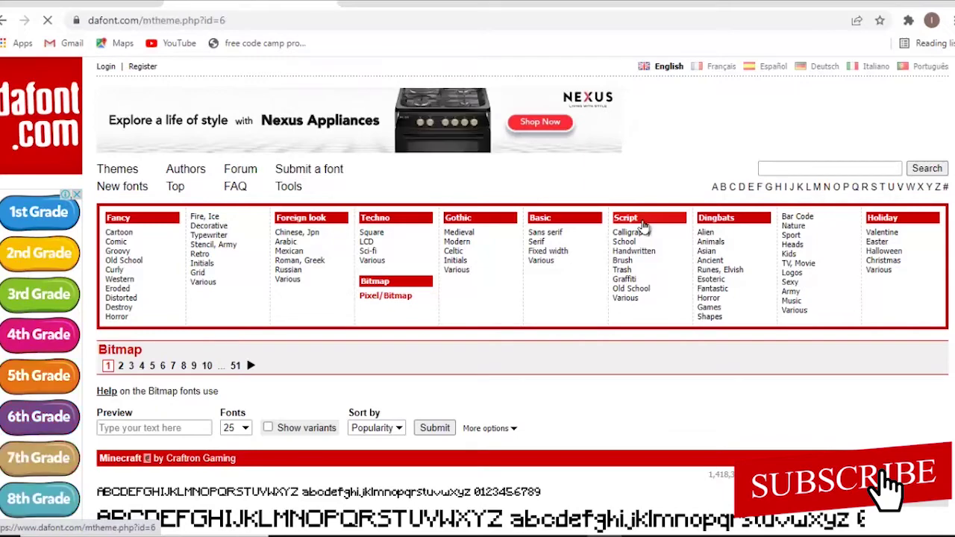
pyautogui.scroll(-10, 522, 299)
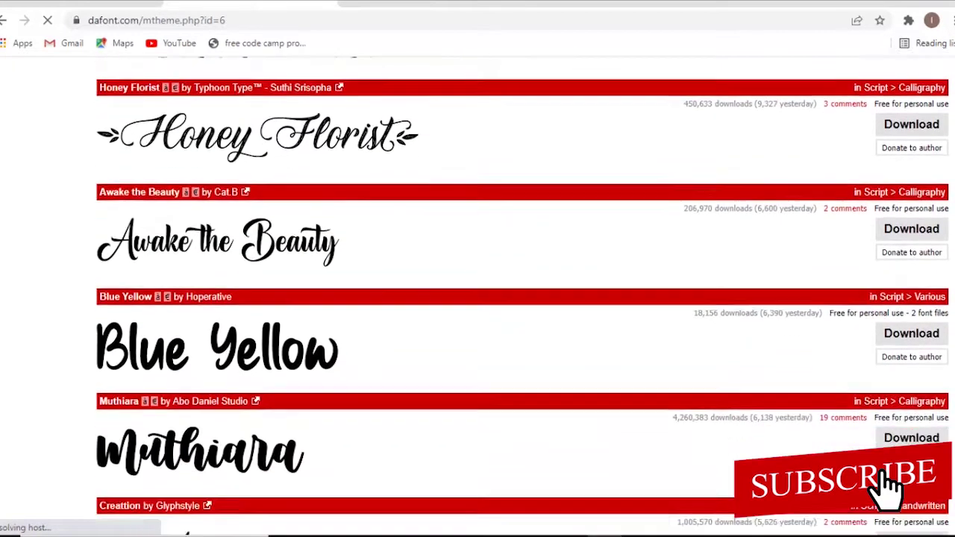
pyautogui.scroll(-10, 947, 328)
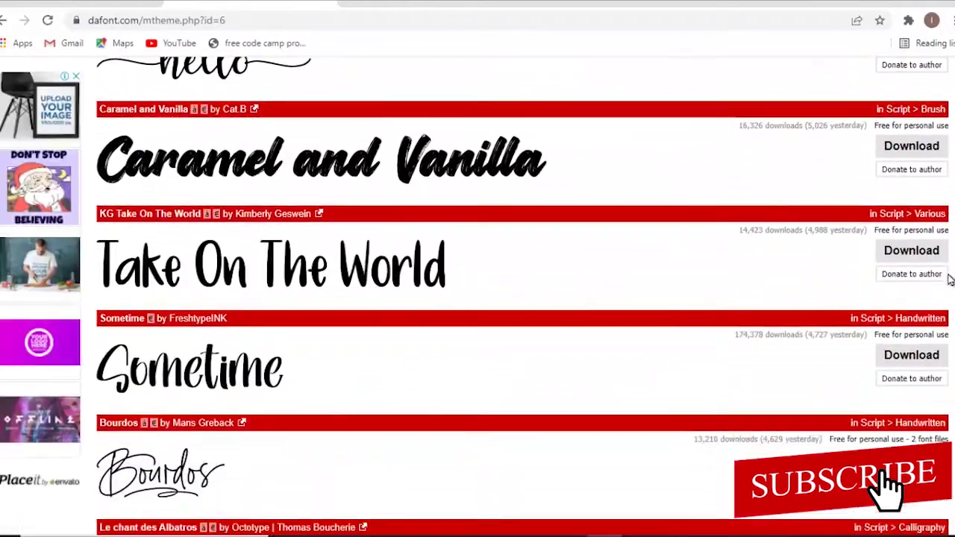
pyautogui.scroll(-2, 947, 328)
pyautogui.scroll(20, 944, 298)
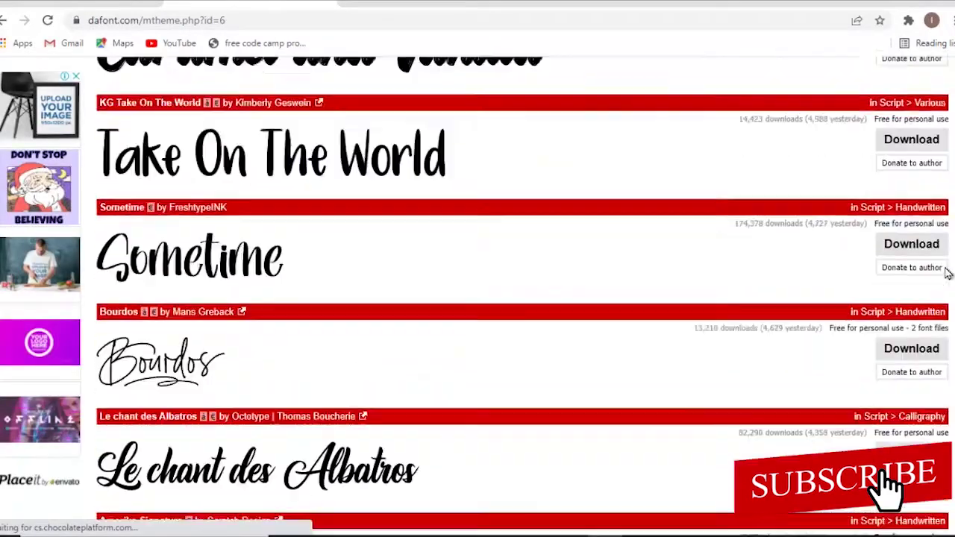
pyautogui.scroll(3, 945, 298)
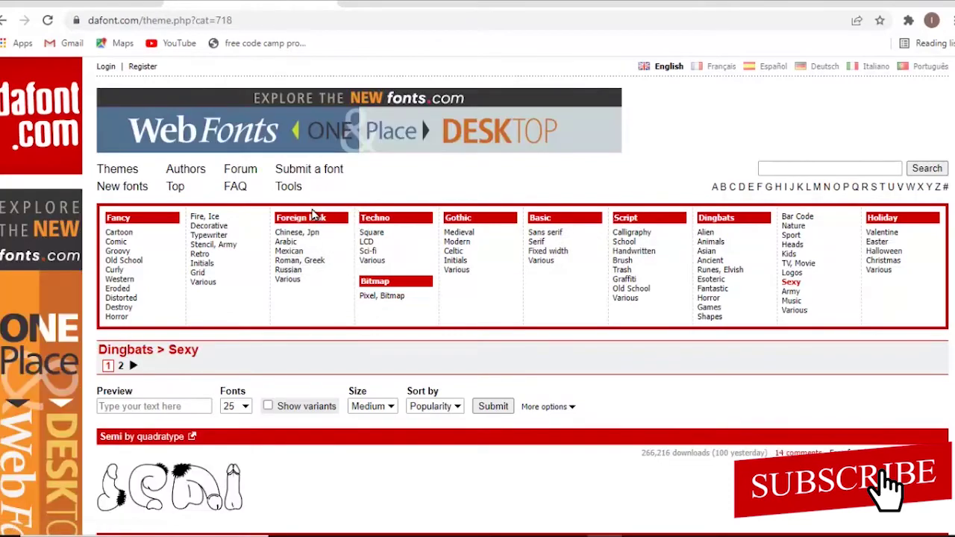
# - Open the Foreign look category, look through its fonts and download the Zenzai Itacha font
pyautogui.click(297, 221)
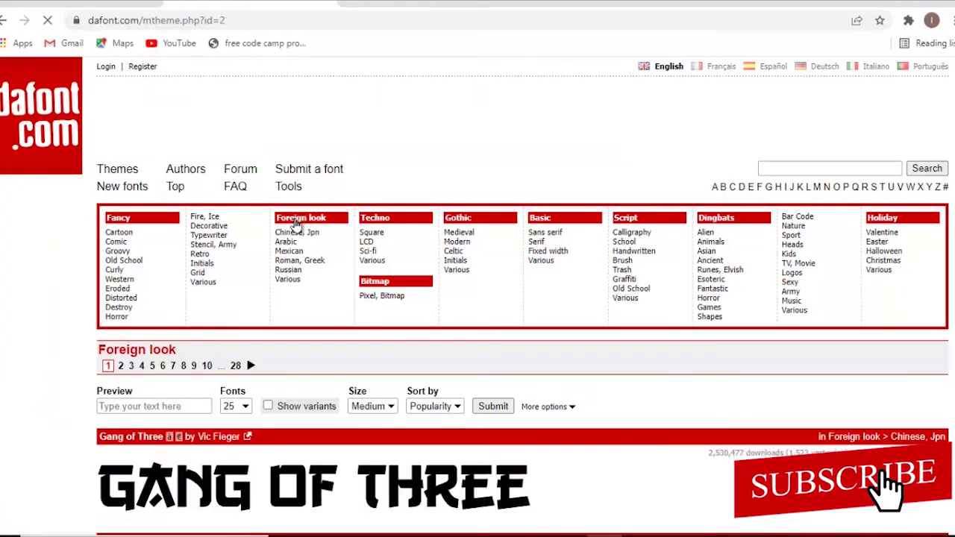
pyautogui.scroll(-5, 477, 299)
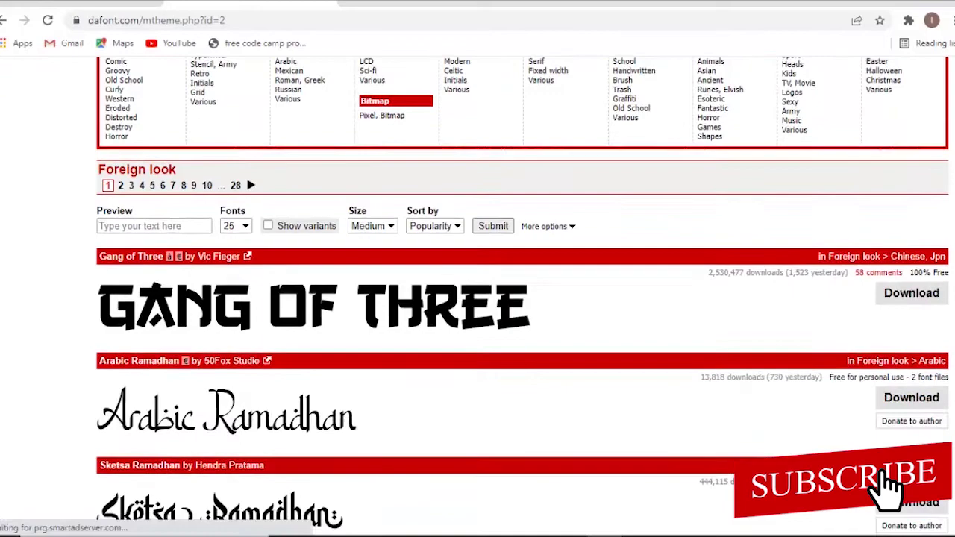
pyautogui.scroll(-2, 592, 231)
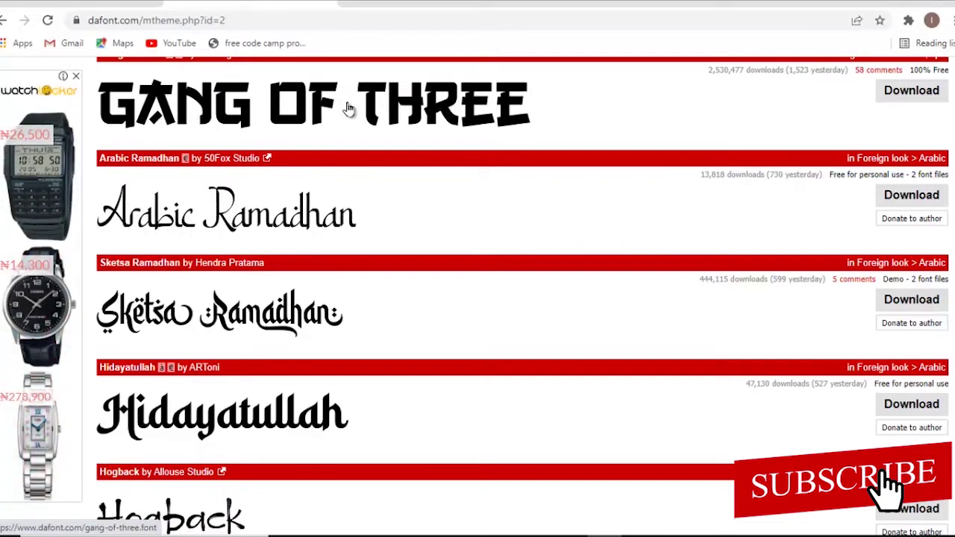
pyautogui.scroll(-10, 366, 104)
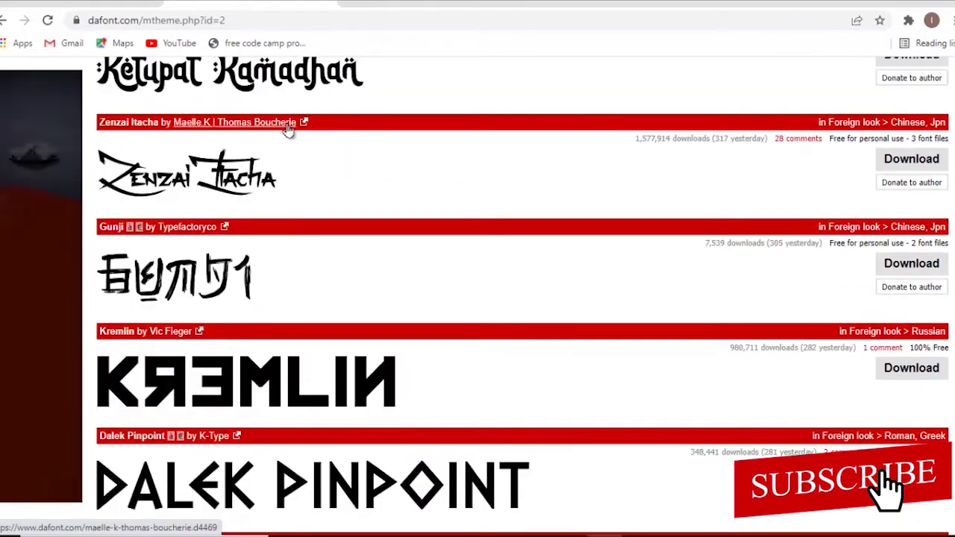
pyautogui.scroll(1, 751, 233)
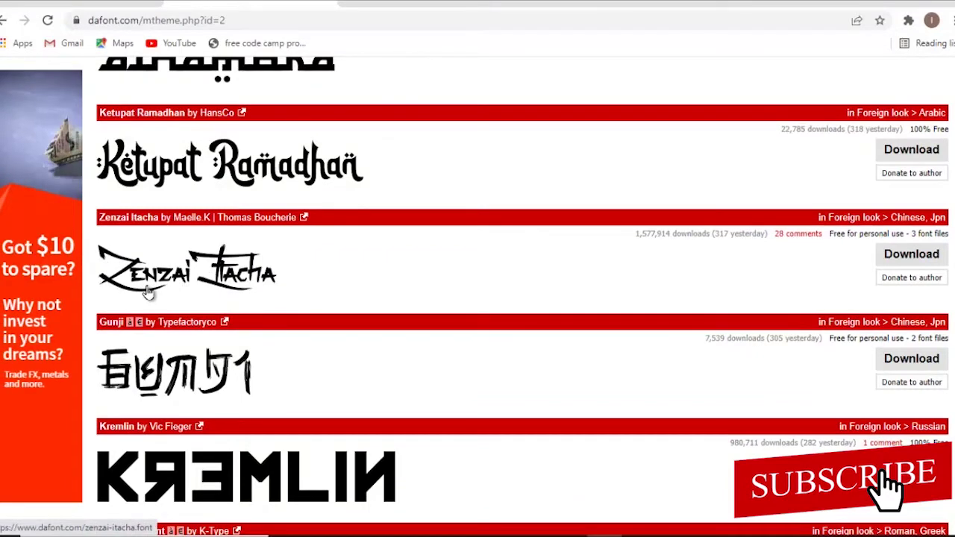
pyautogui.click(929, 257)
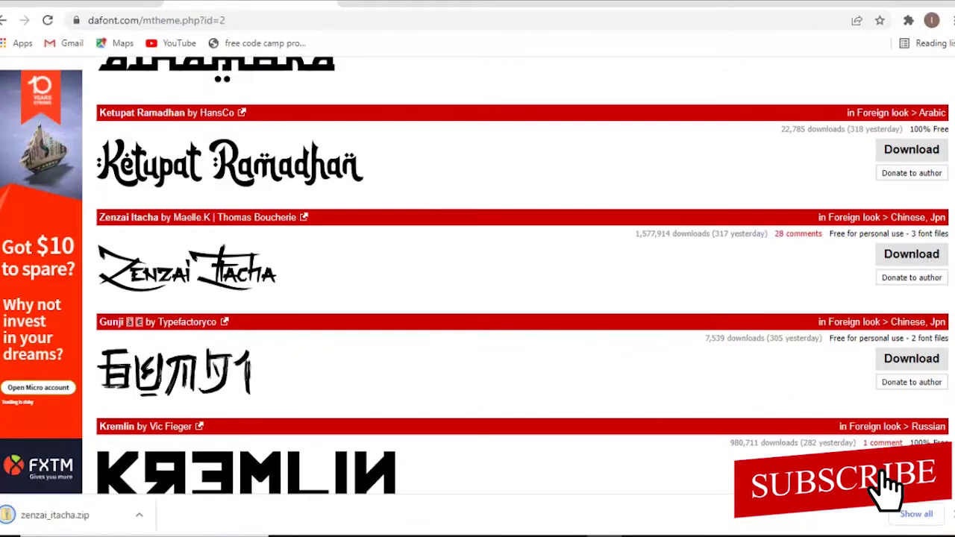
# - Look over the remaining Foreign look fonts, open the Horror category under Fancy and browse its first page
pyautogui.scroll(10, 477, 276)
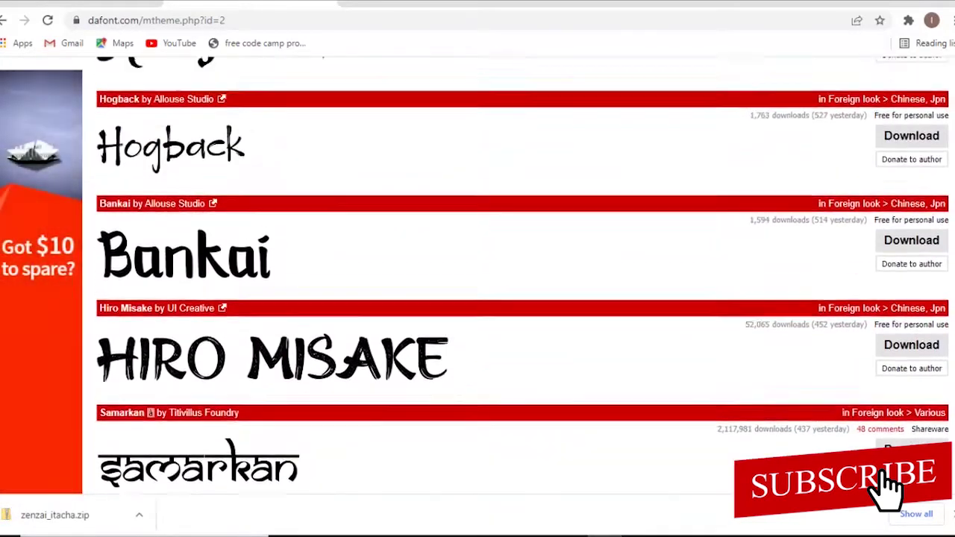
pyautogui.scroll(4, 478, 276)
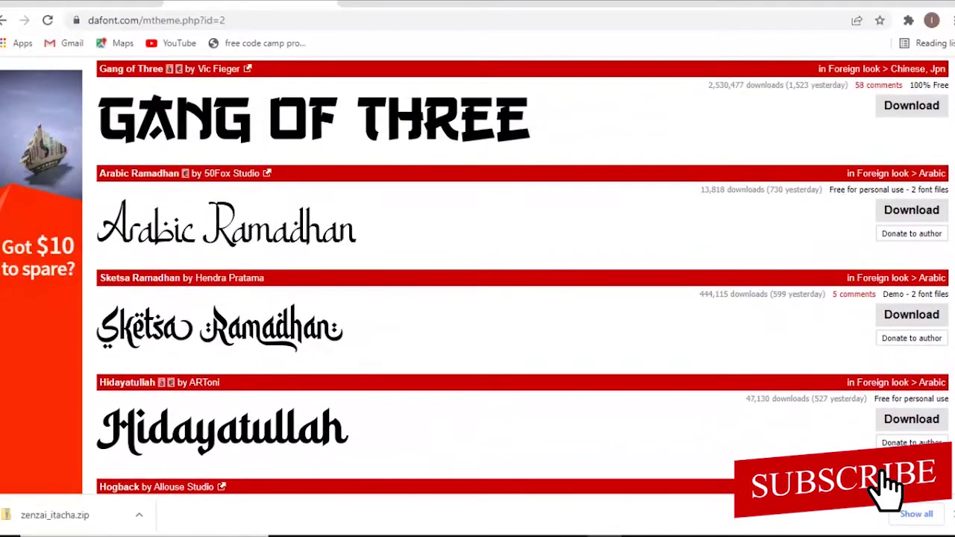
pyautogui.scroll(4, 477, 276)
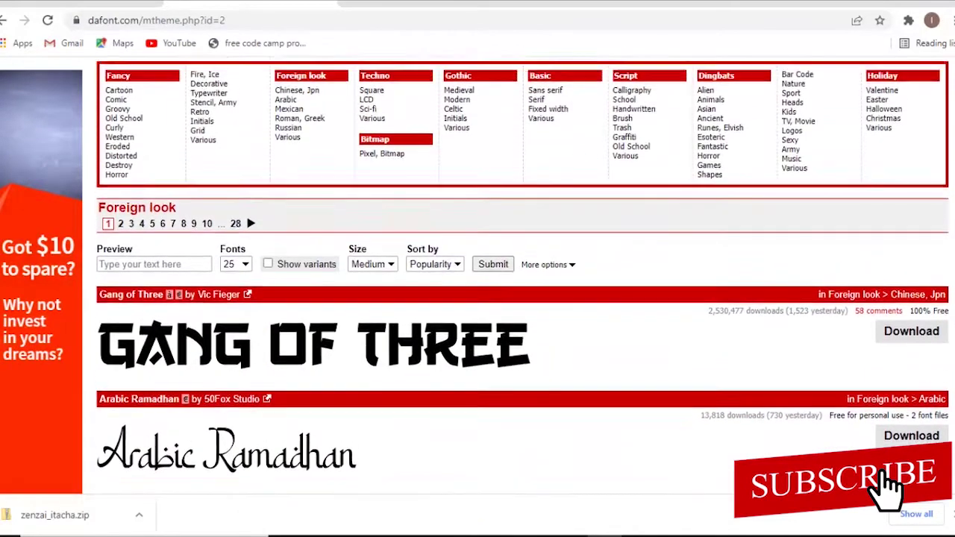
pyautogui.scroll(-13, 477, 276)
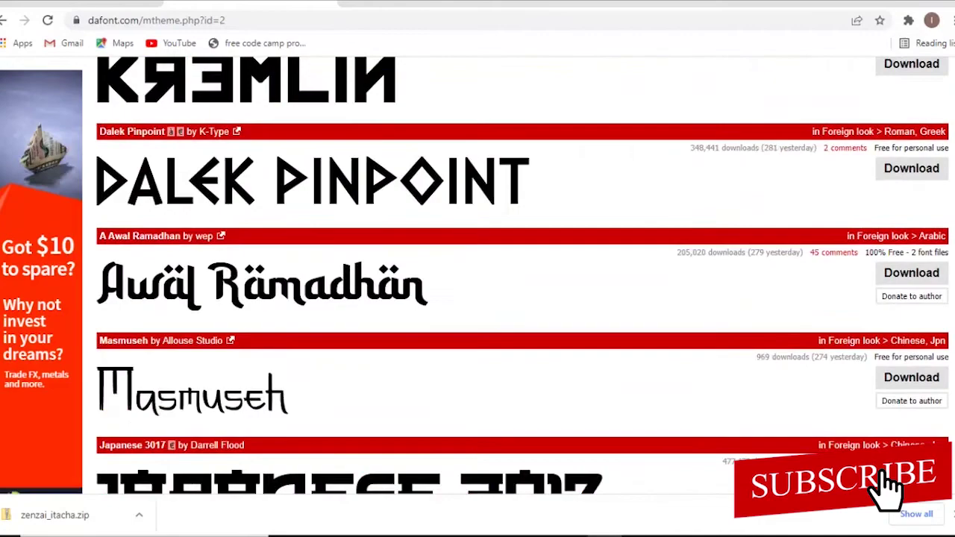
pyautogui.scroll(13, 540, 233)
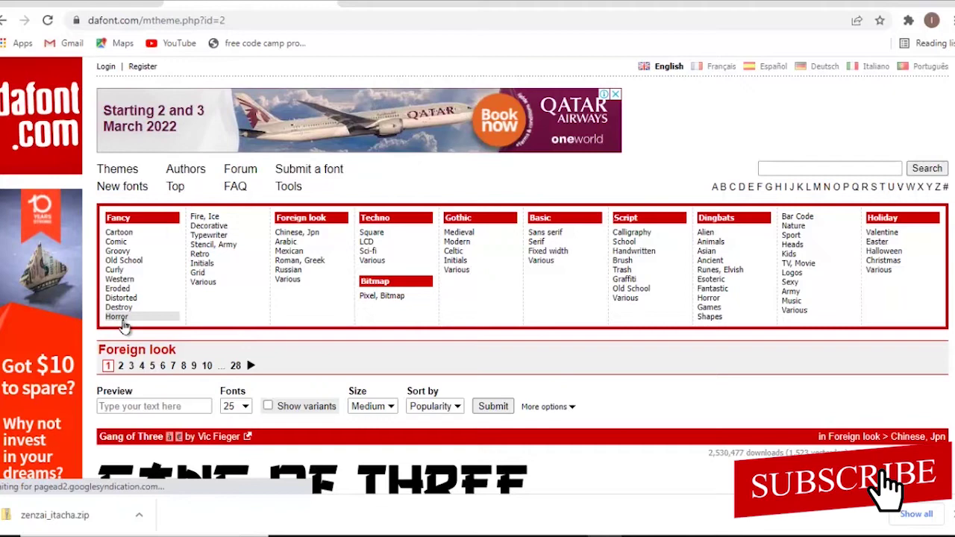
pyautogui.click(118, 318)
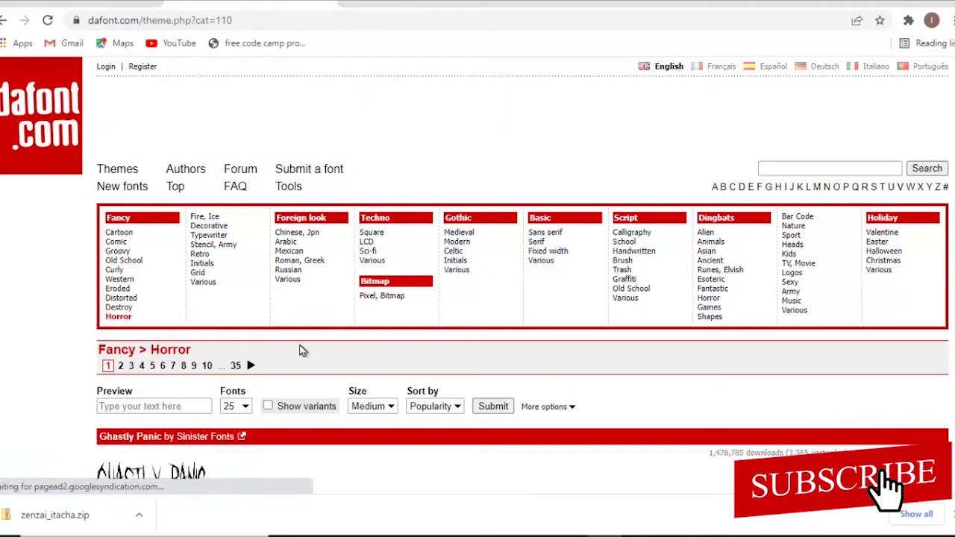
pyautogui.scroll(-4, 359, 350)
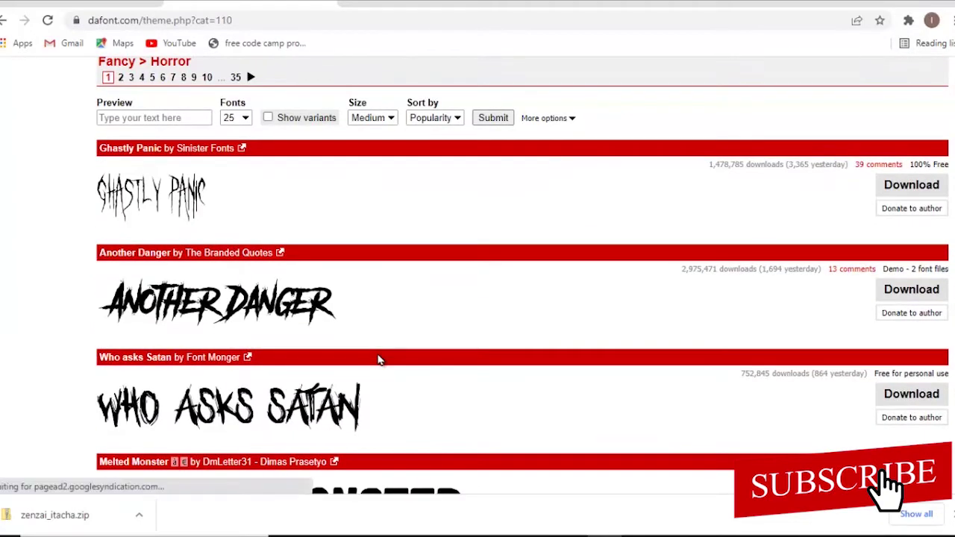
pyautogui.scroll(-7, 378, 360)
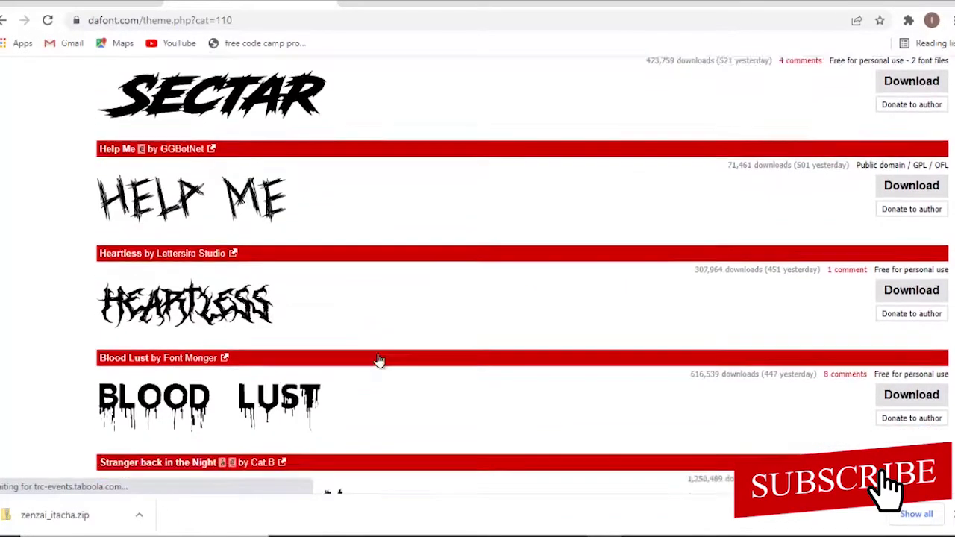
pyautogui.scroll(-5, 379, 361)
pyautogui.scroll(15, 379, 360)
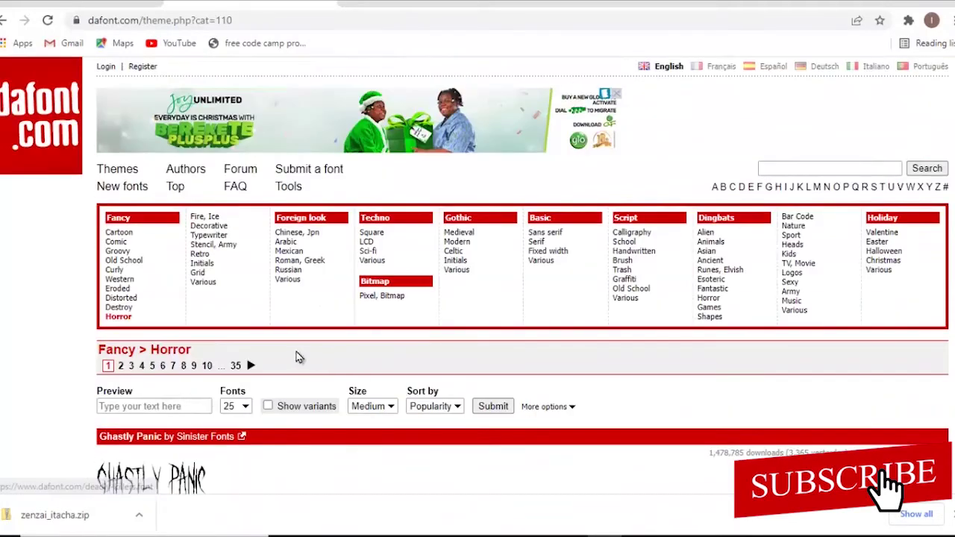
# - Go through the Horror font samples and download the Watcher font
pyautogui.scroll(-3, 277, 435)
pyautogui.scroll(-3, 278, 435)
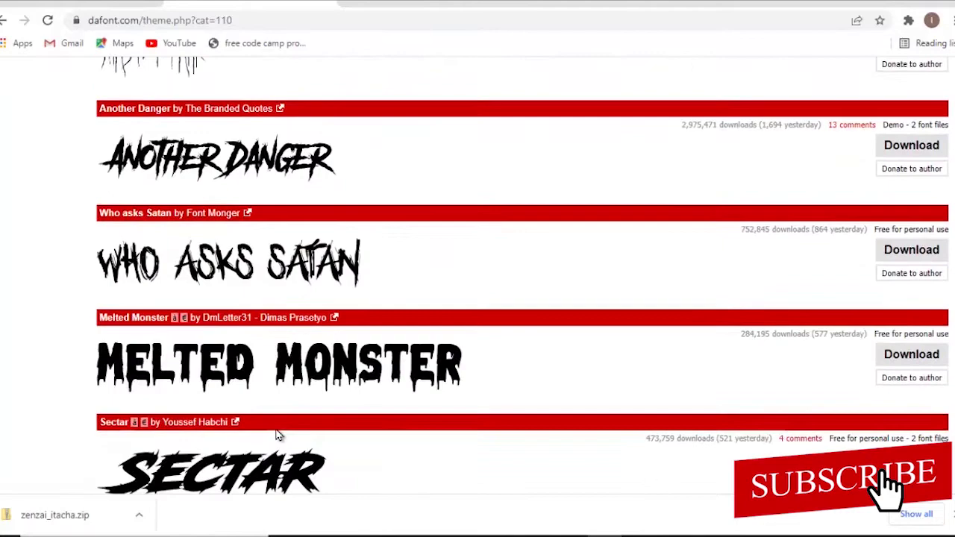
pyautogui.scroll(-3, 278, 434)
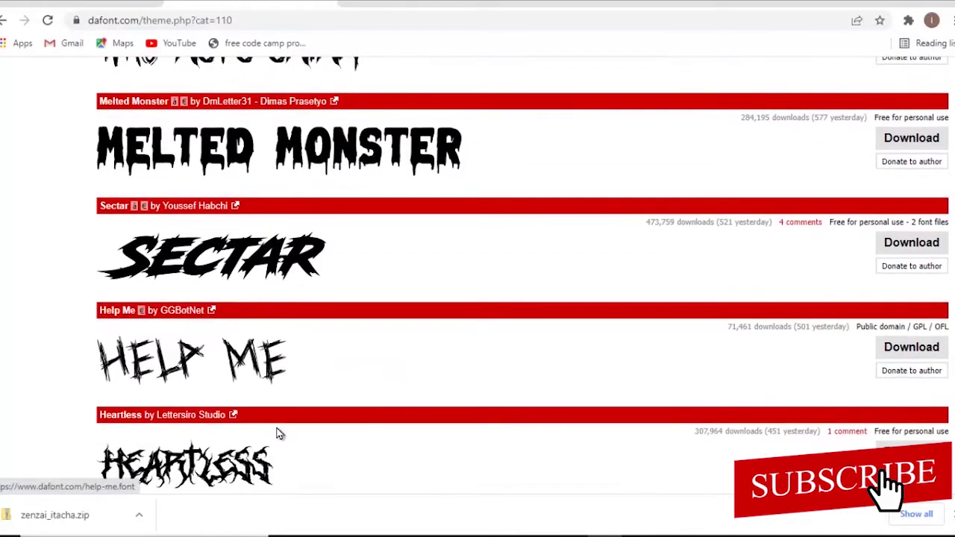
pyautogui.scroll(-4, 277, 430)
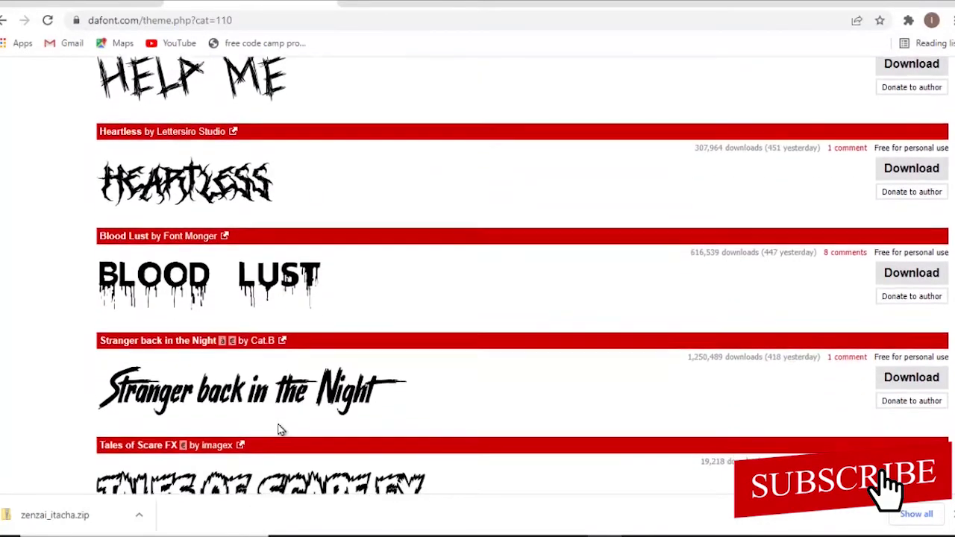
pyautogui.scroll(-2, 277, 430)
pyautogui.scroll(-3, 278, 430)
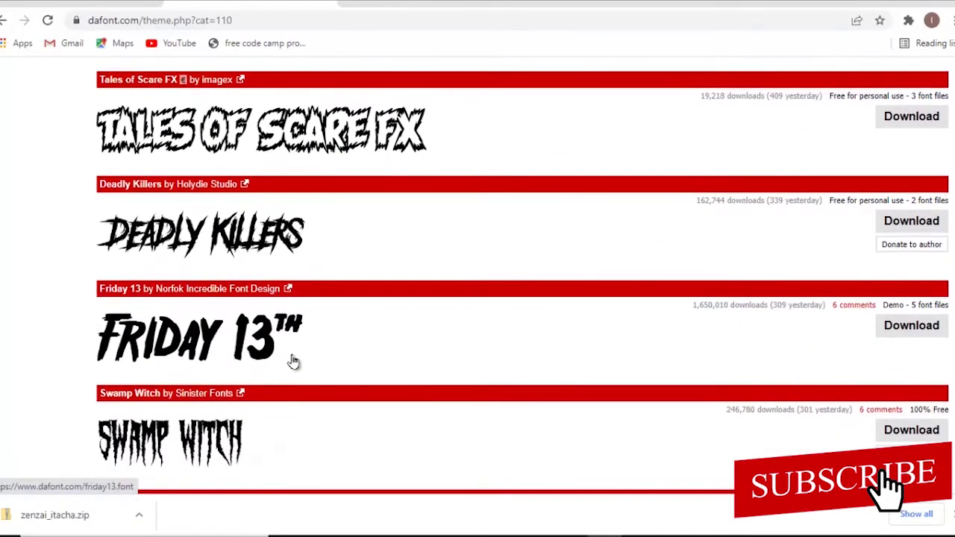
pyautogui.scroll(-6, 293, 361)
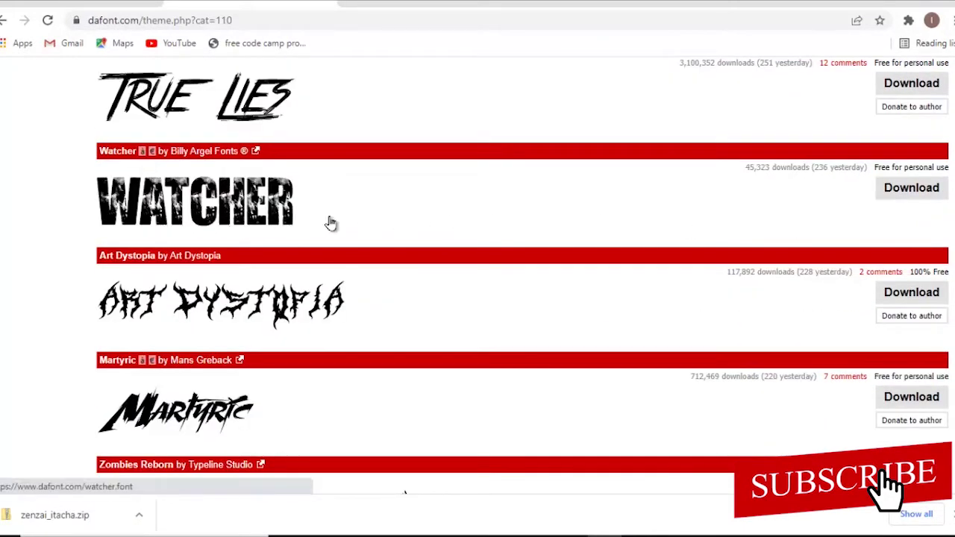
pyautogui.click(916, 188)
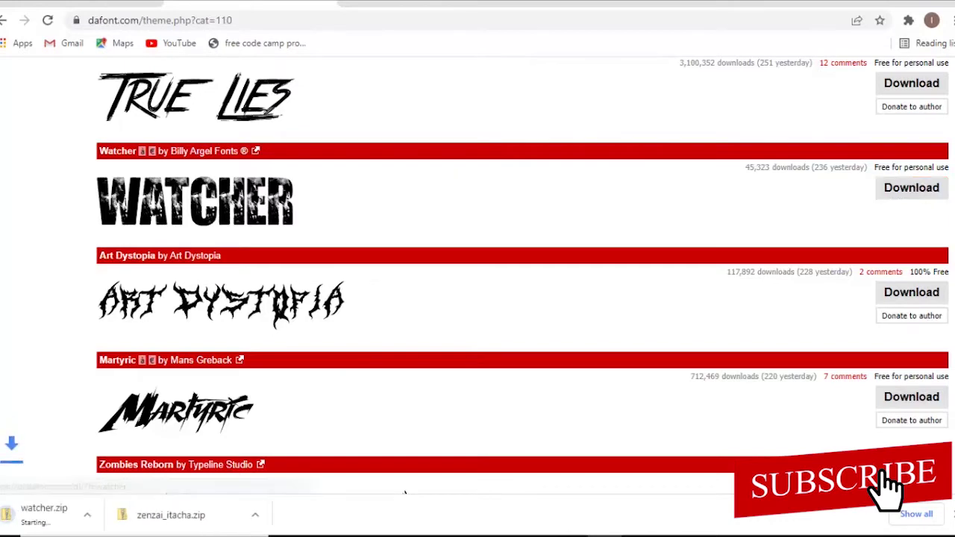
# - Download the Zombies Reborn and CF Night of Terror fonts from the Horror category
pyautogui.scroll(-1, 522, 298)
pyautogui.scroll(-2, 522, 299)
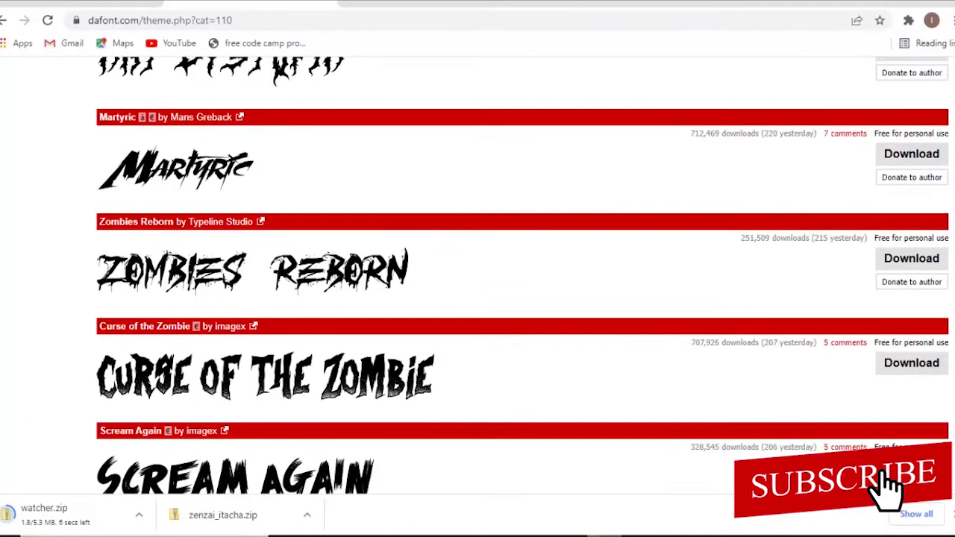
pyautogui.click(912, 258)
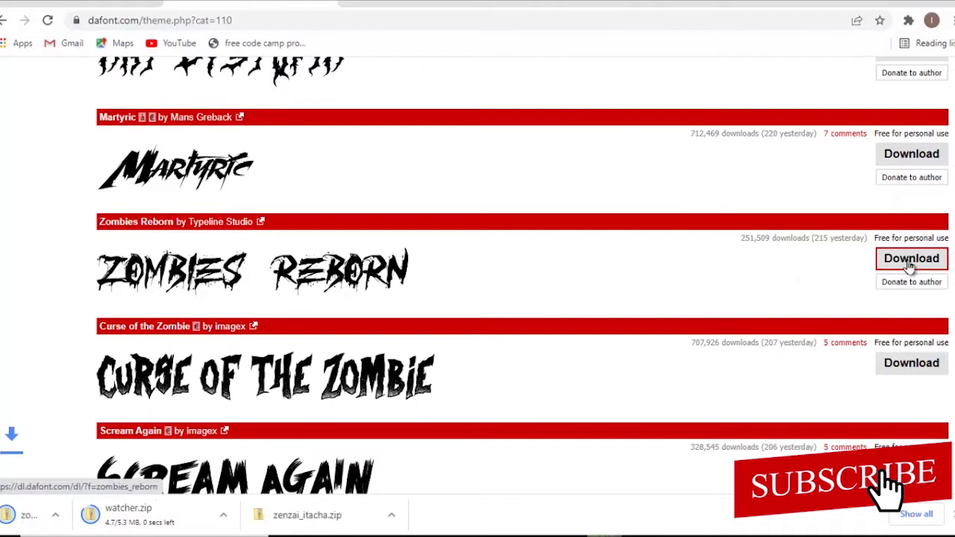
pyautogui.scroll(-1, 658, 399)
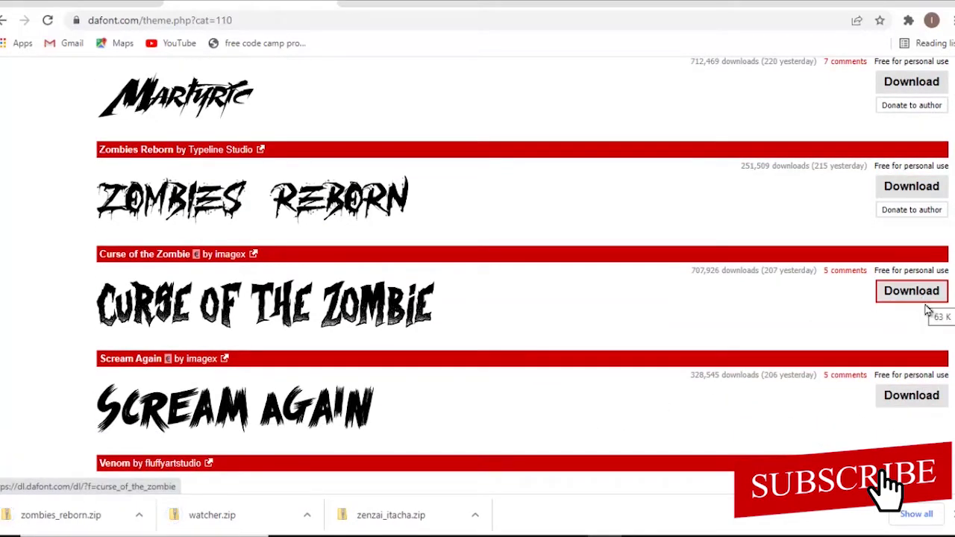
pyautogui.scroll(-4, 522, 276)
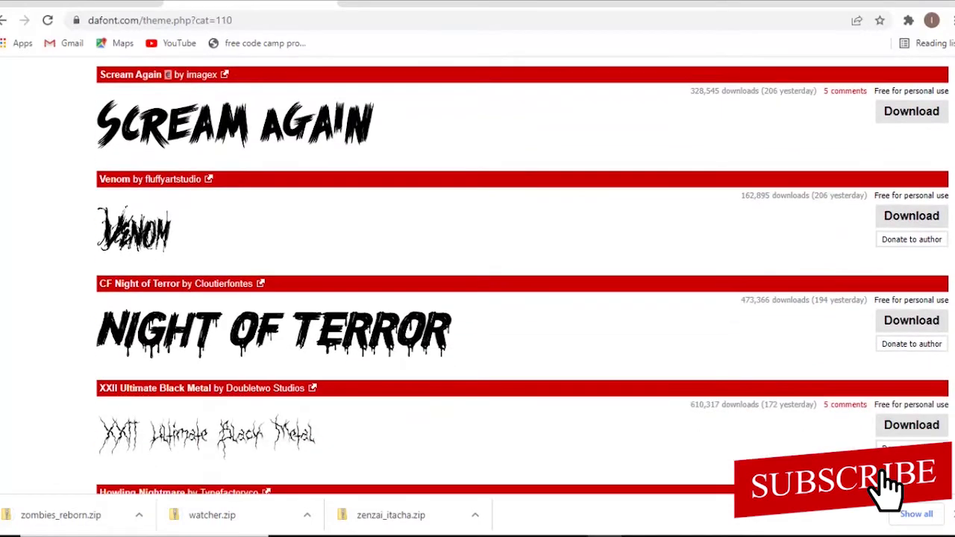
pyautogui.click(912, 330)
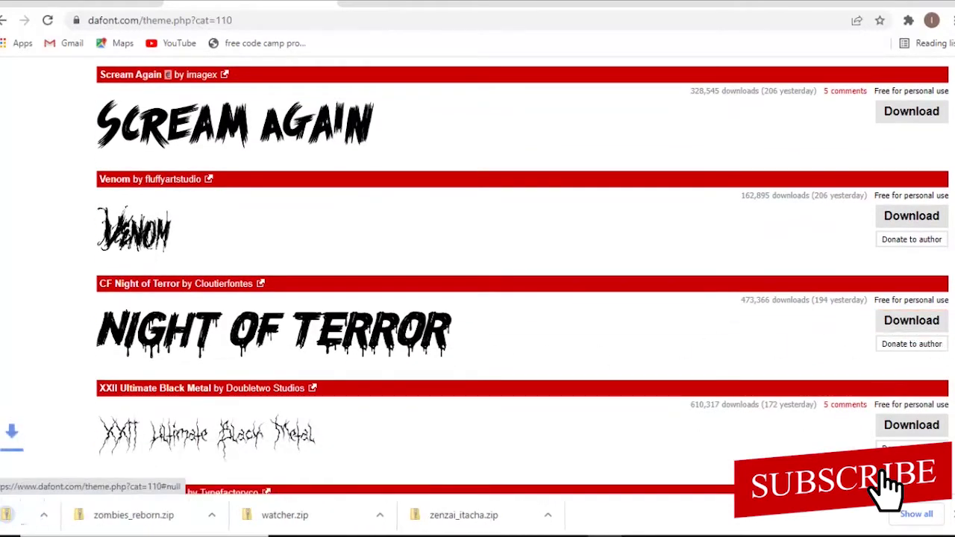
# - In File Explorer, move the cf_night_of_terror, watcher, zombies_reborn and zenzai_itacha archives from Downloads to the font folder on Local Disk (E:)
pyautogui.click(139, 515)
pyautogui.click(172, 466)
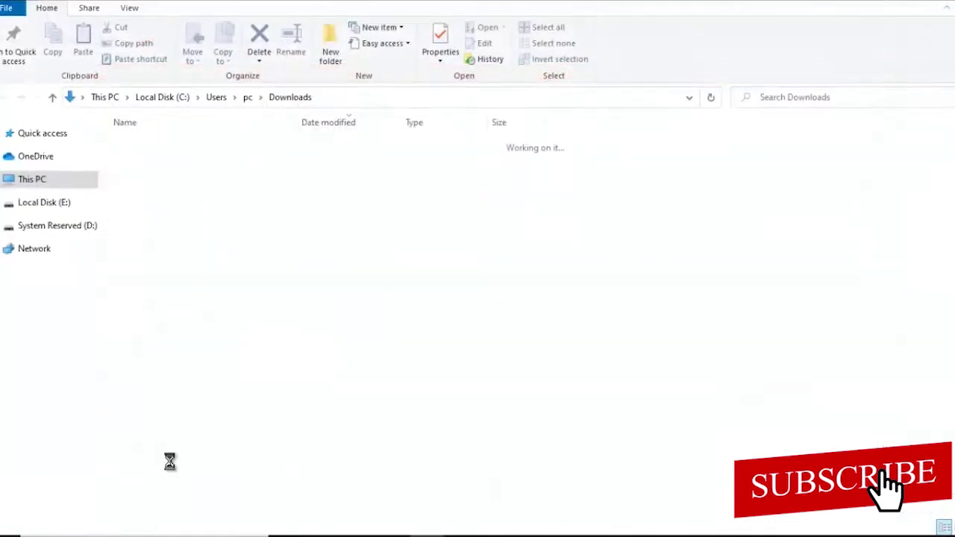
pyautogui.moveTo(568, 216); pyautogui.dragTo(449, 175)
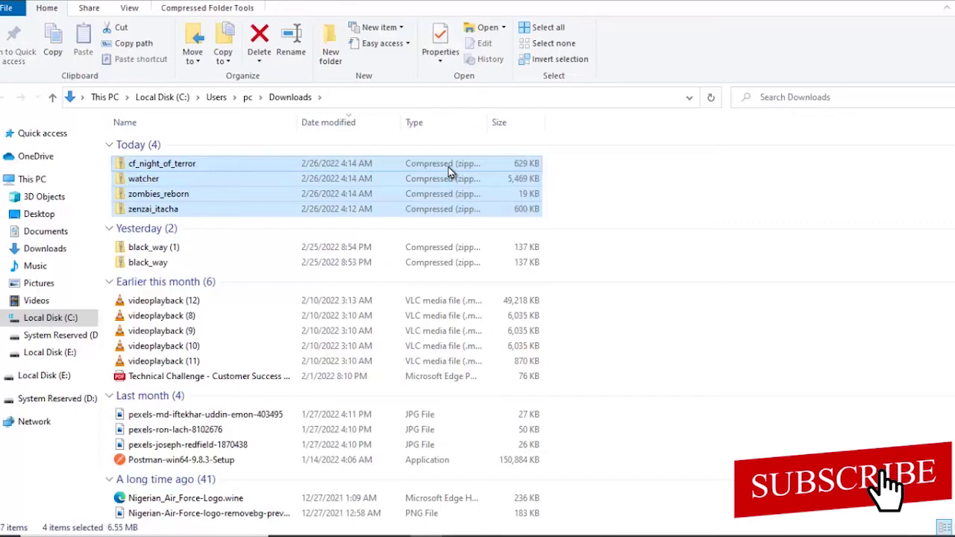
pyautogui.click(46, 379)
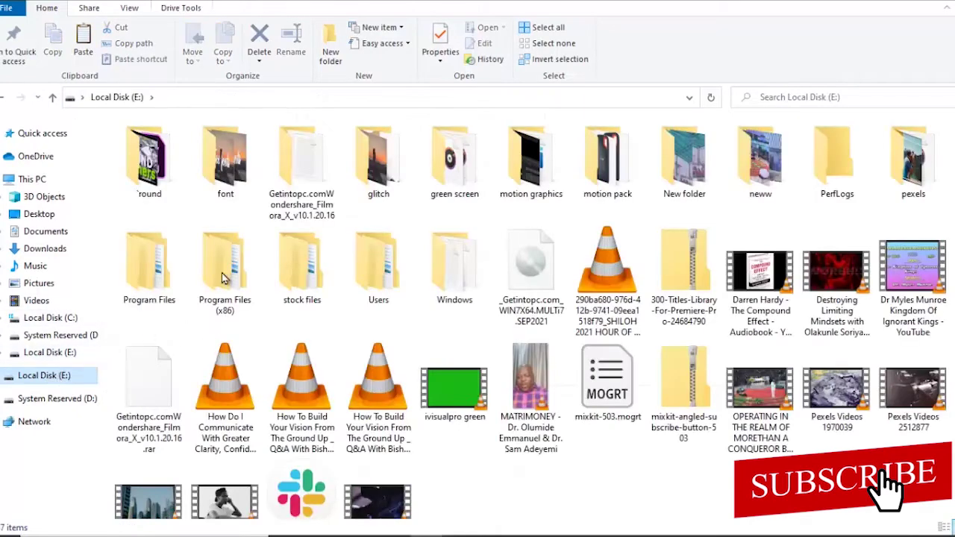
pyautogui.doubleClick(225, 156)
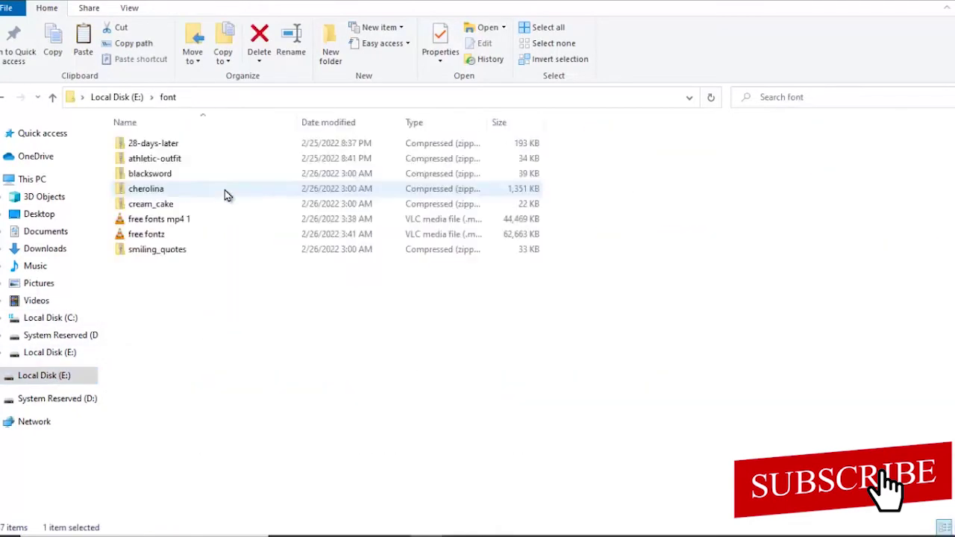
pyautogui.rightClick(251, 328)
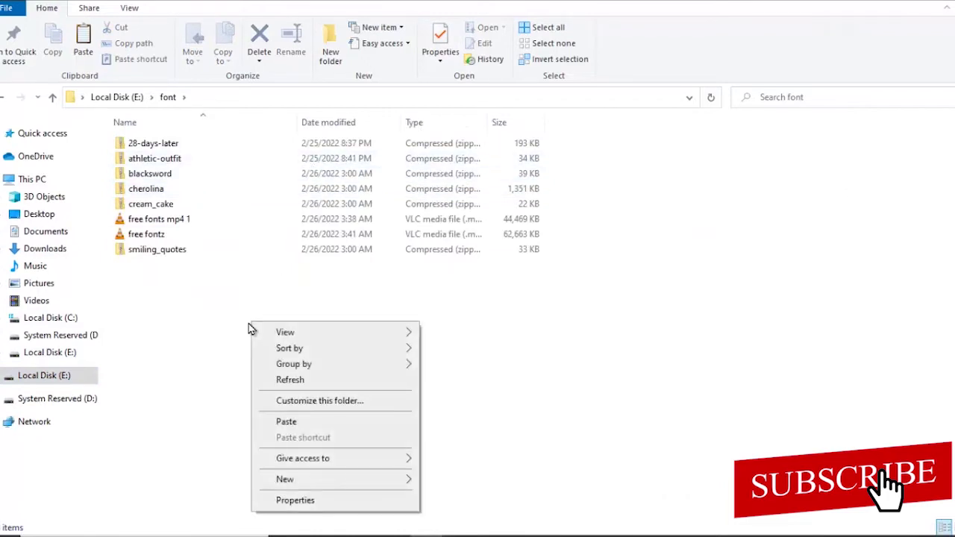
pyautogui.click(303, 422)
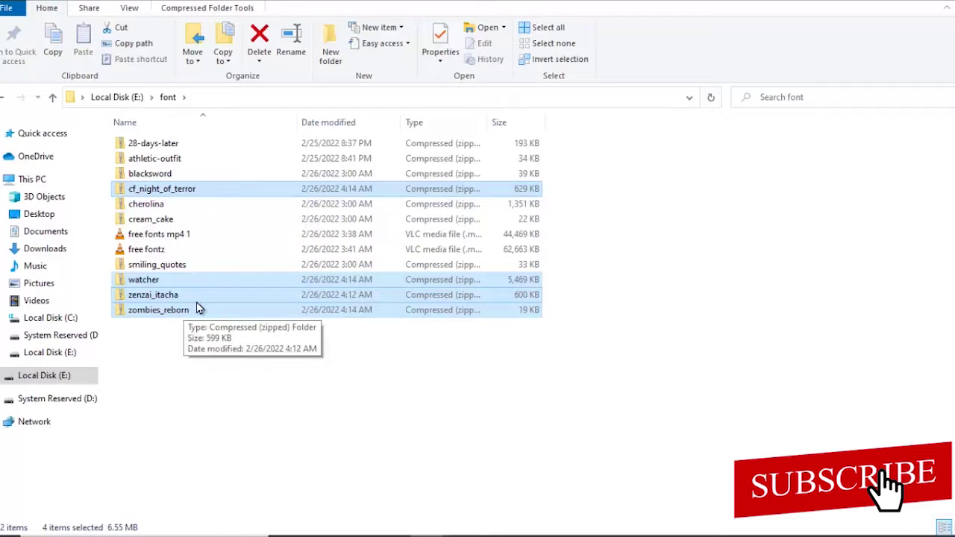
pyautogui.click(242, 349)
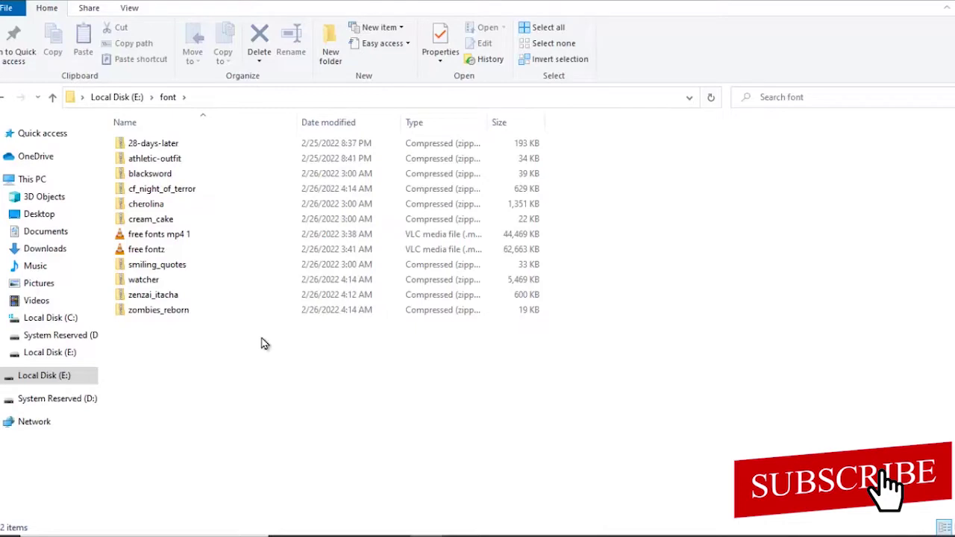
# - Install the CFNightofTerrorPERSONAL-Reg font from the cf_night_of_terror archive and return to the font folder
pyautogui.doubleClick(209, 191)
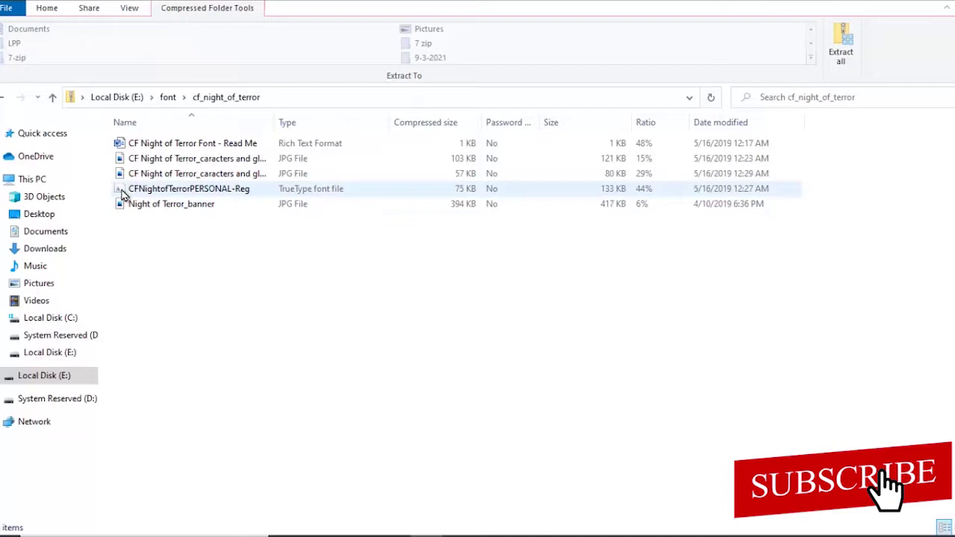
pyautogui.click(218, 192)
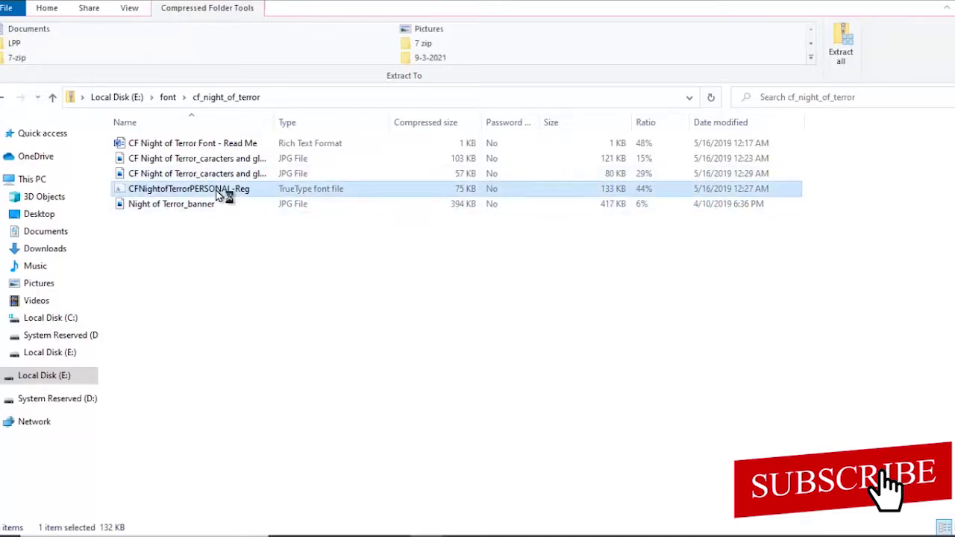
pyautogui.doubleClick(221, 192)
pyautogui.click(163, 134)
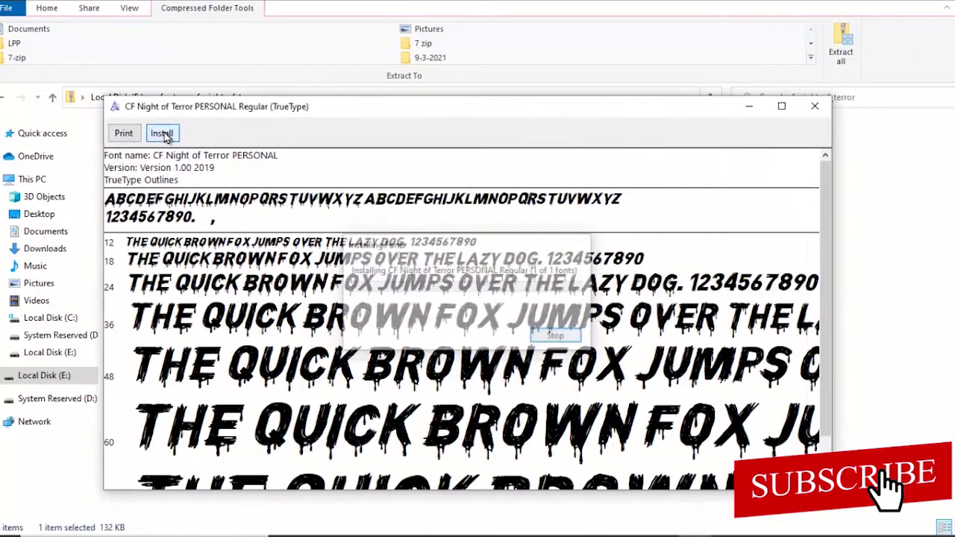
pyautogui.click(813, 106)
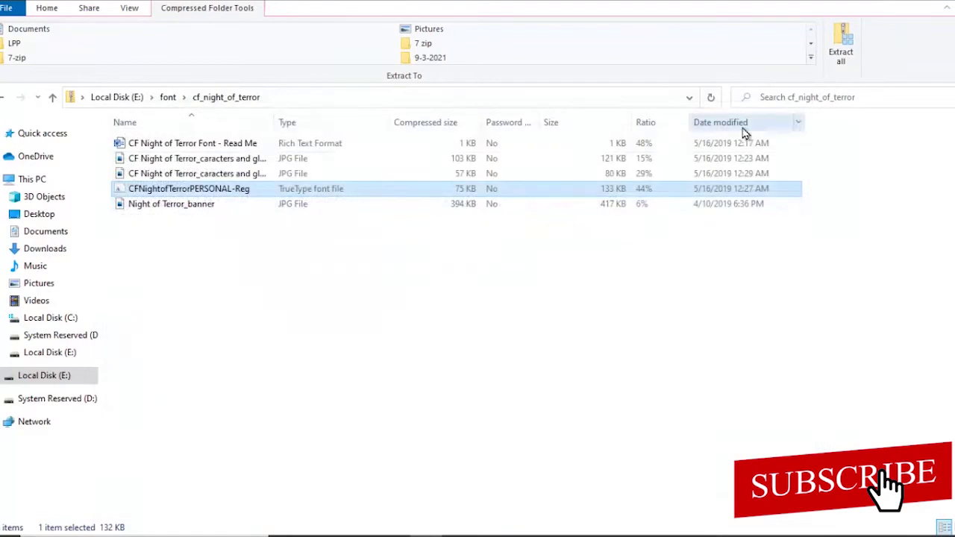
pyautogui.click(169, 97)
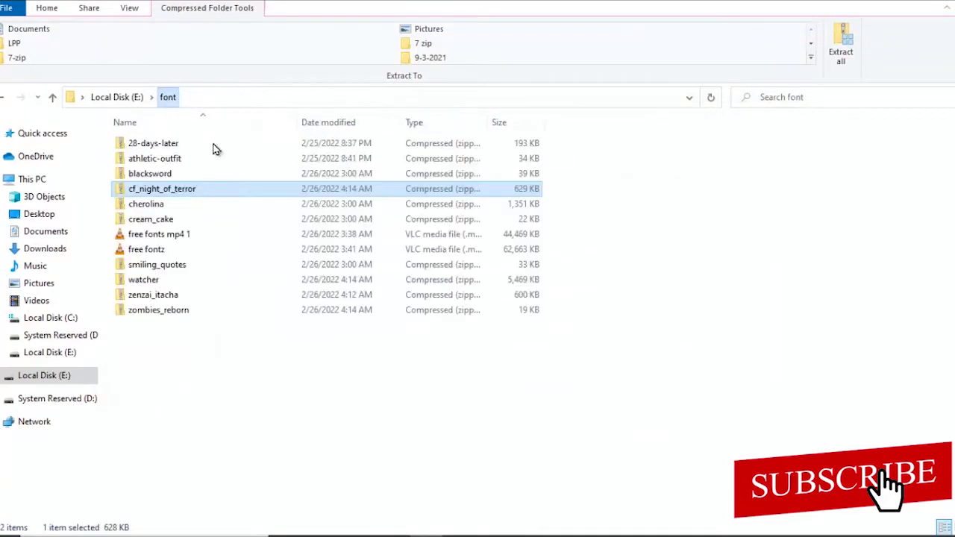
# - Install the WATCHER PERONAL USE font from the watcher archive and go back to the font folder
pyautogui.doubleClick(200, 280)
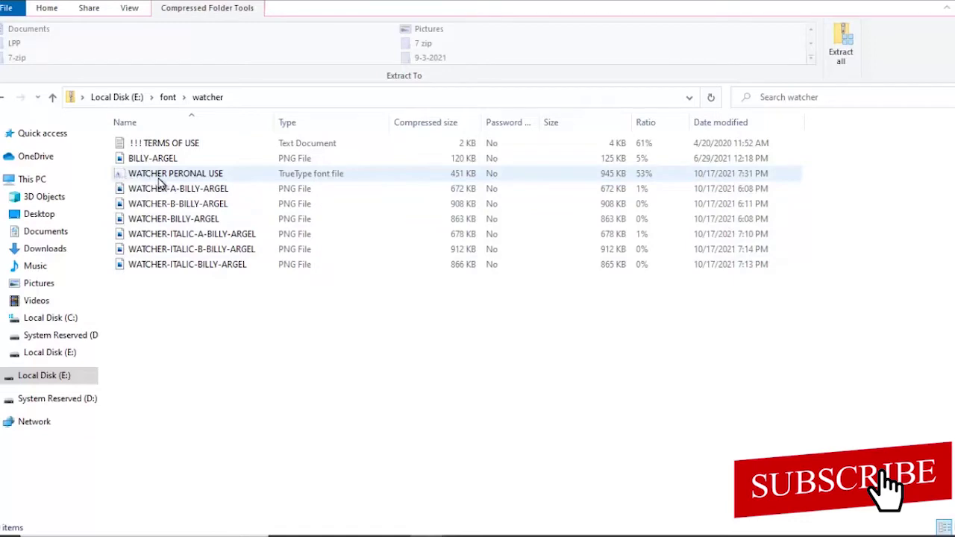
pyautogui.moveTo(192, 179); pyautogui.dragTo(195, 180)
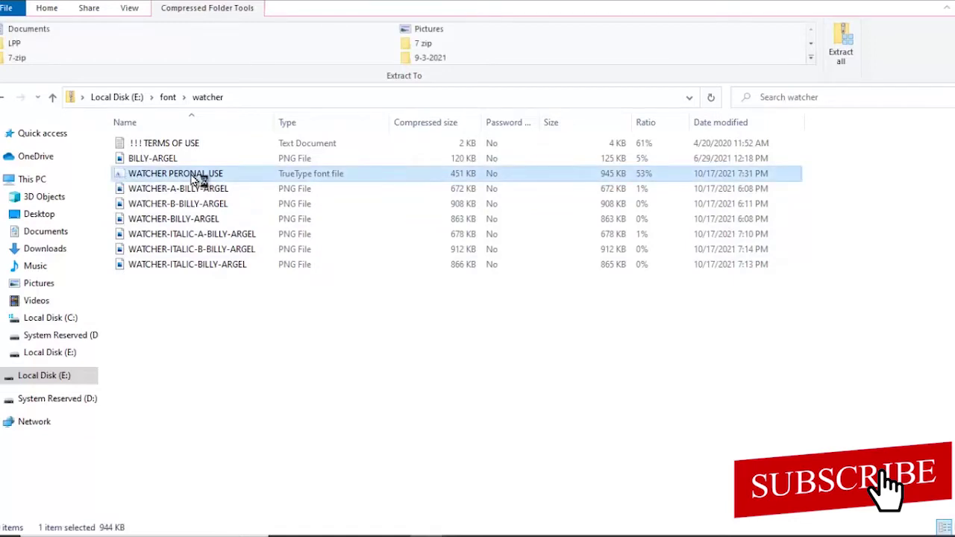
pyautogui.doubleClick(194, 178)
pyautogui.click(183, 152)
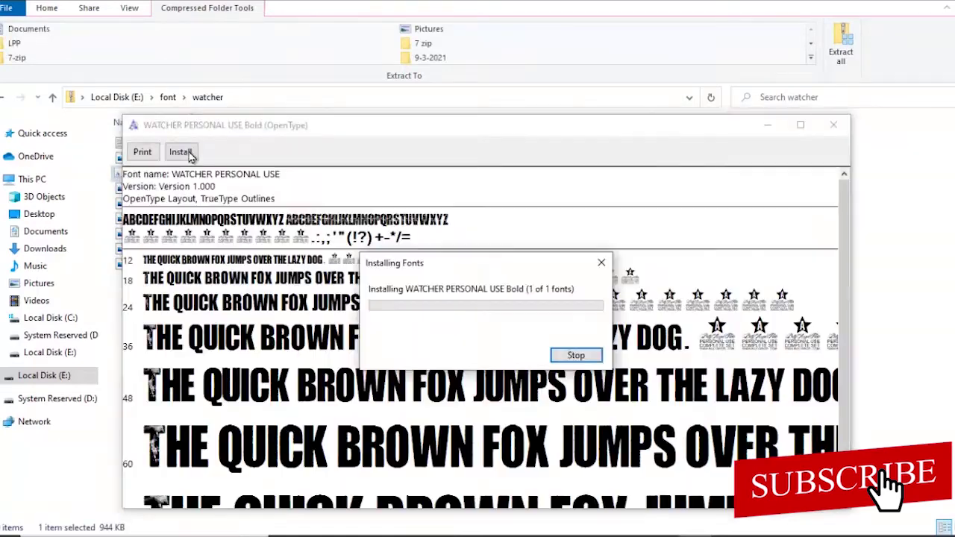
pyautogui.click(830, 133)
pyautogui.click(167, 97)
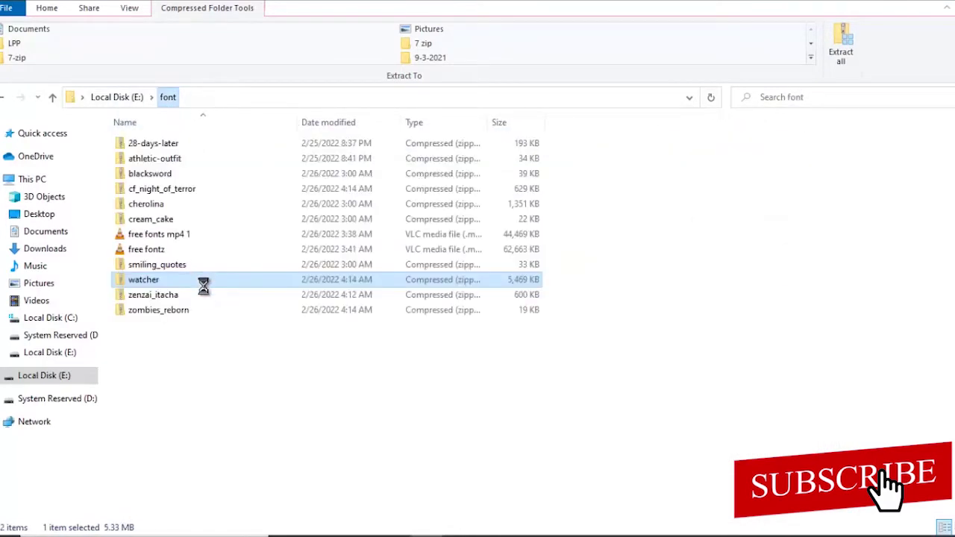
# - Install the Zenzai Itache font from the zenzai_itacha archive and return to the font folder
pyautogui.click(206, 293)
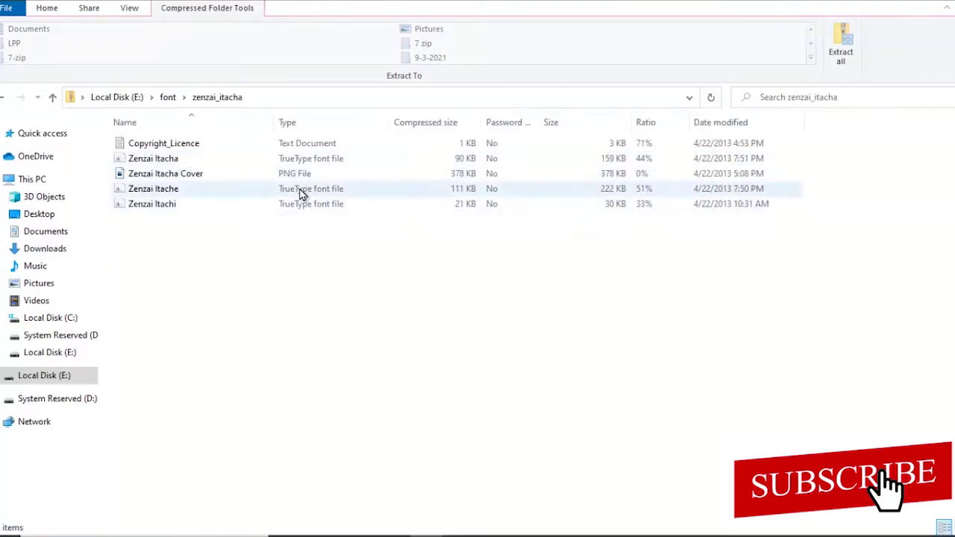
pyautogui.click(252, 188)
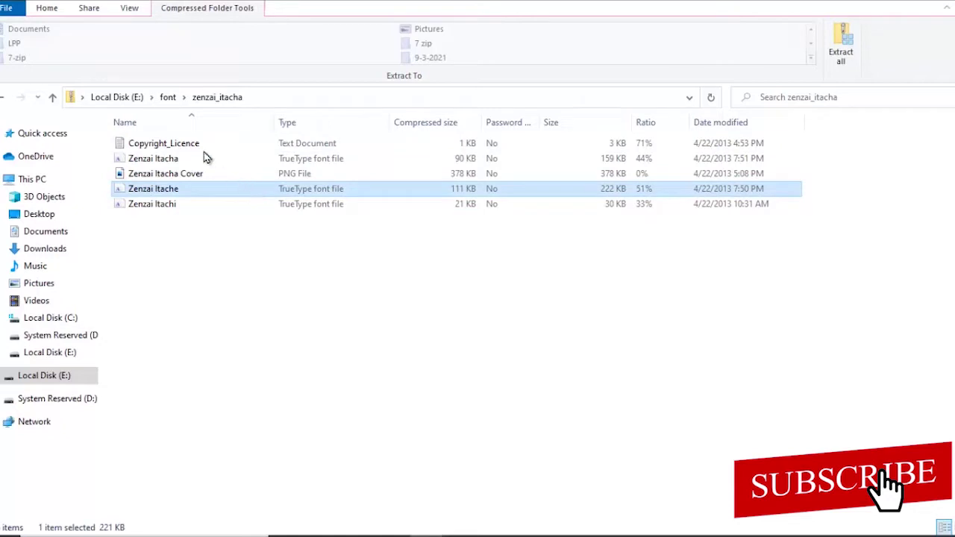
pyautogui.press('Return')
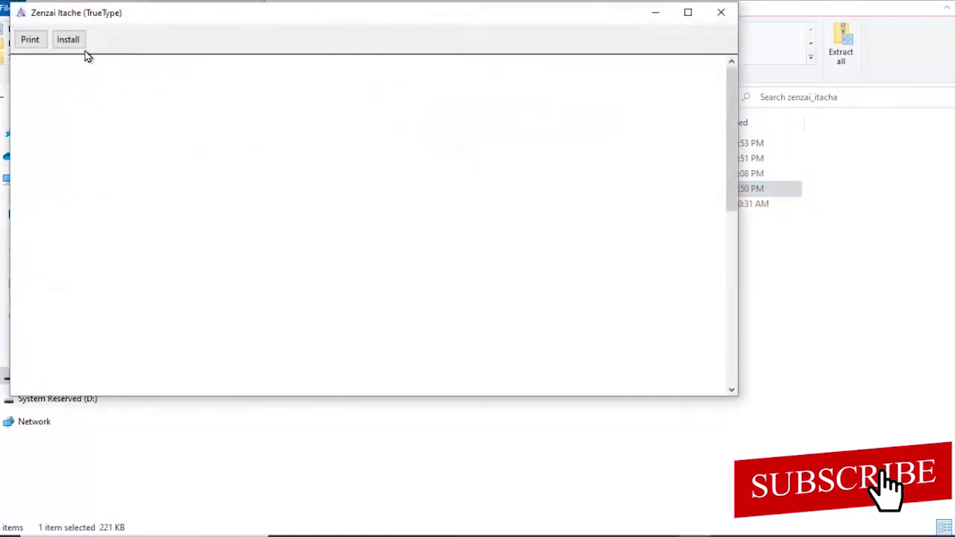
pyautogui.click(64, 46)
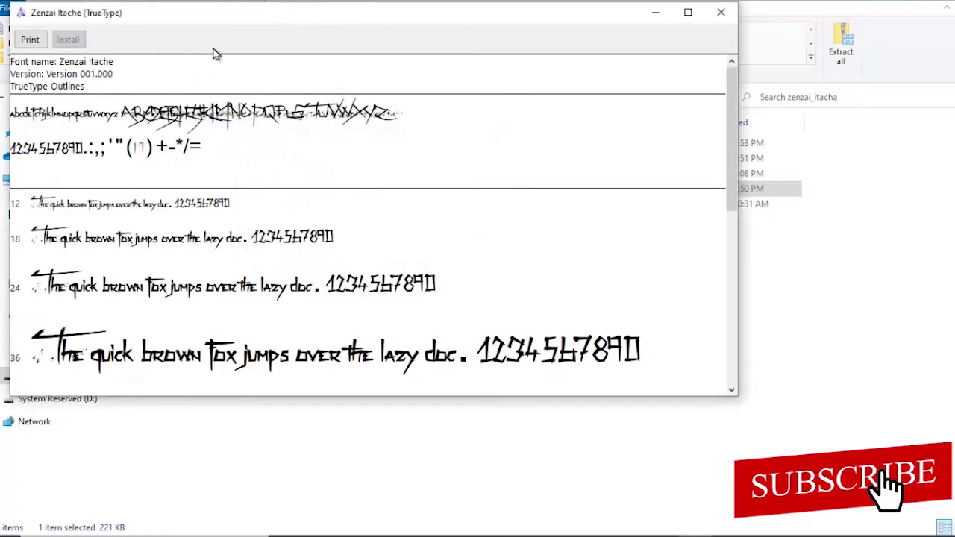
pyautogui.click(721, 12)
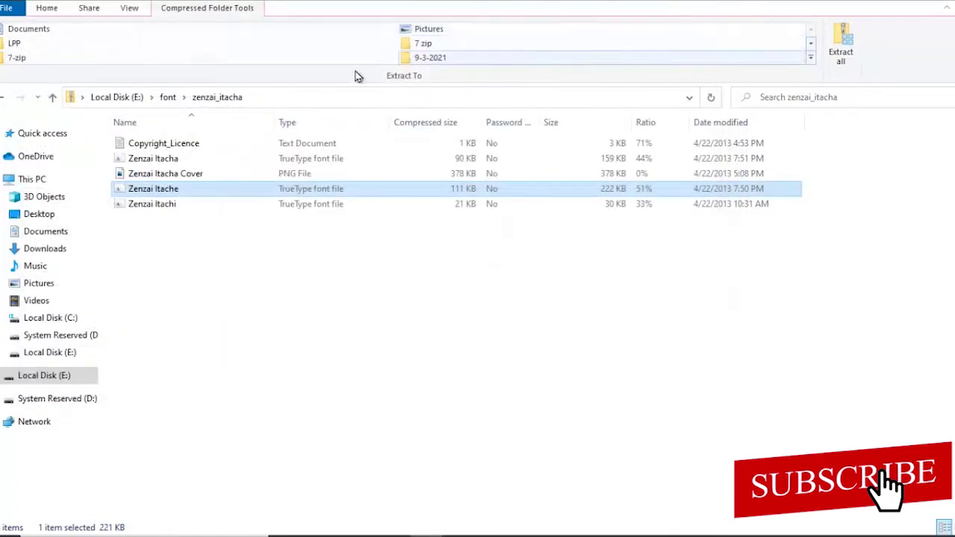
pyautogui.click(163, 94)
# - Install the ZOMBIES REBORN font from the zombies_reborn archive and close its preview
pyautogui.click(237, 312)
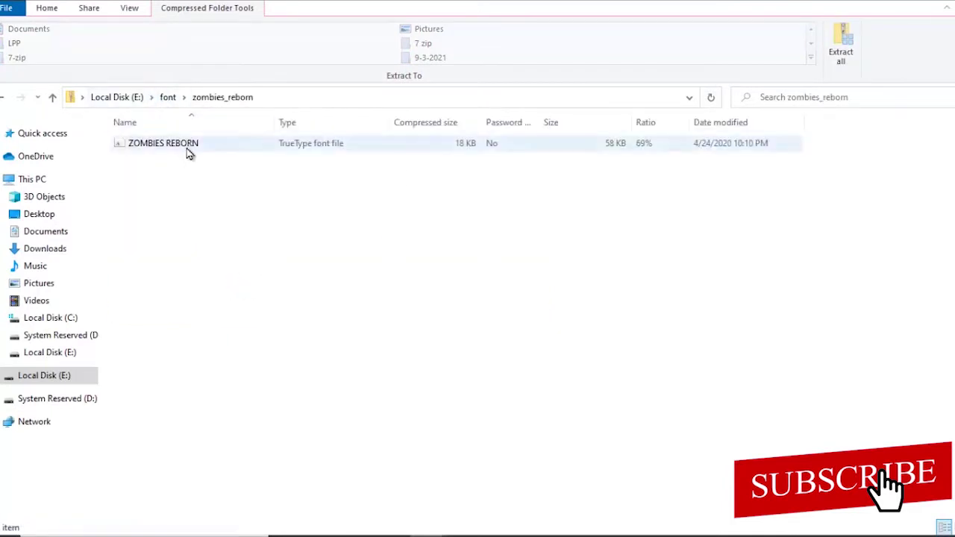
pyautogui.doubleClick(188, 153)
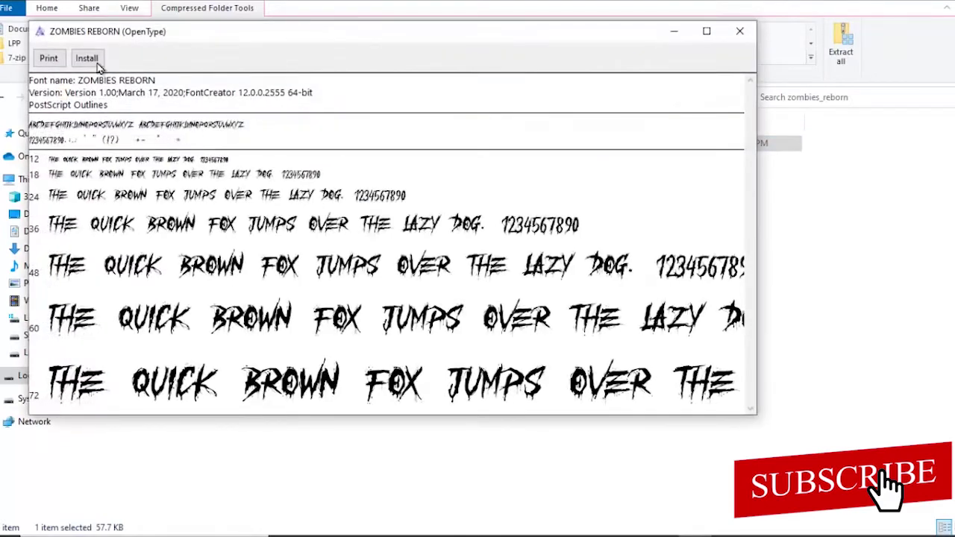
pyautogui.click(82, 61)
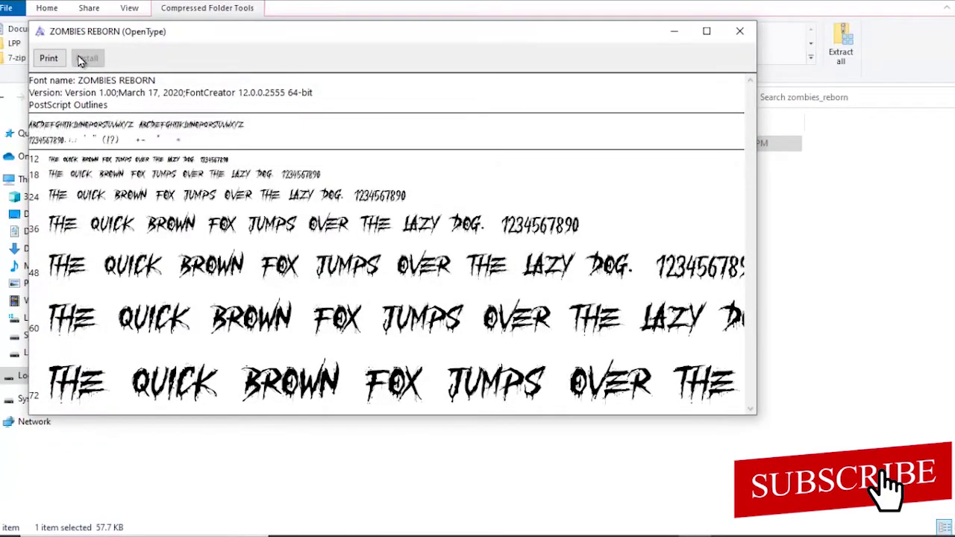
pyautogui.click(739, 31)
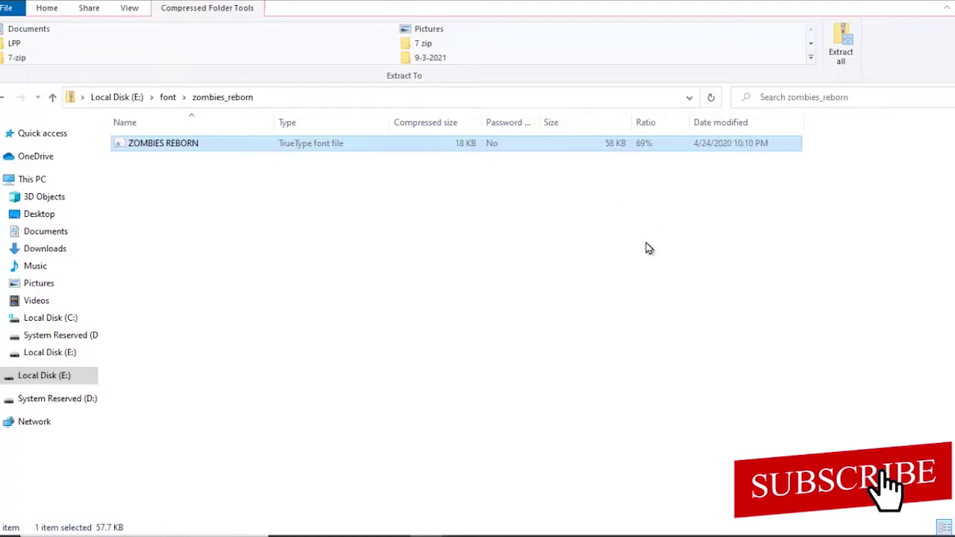
# - Switch to Premiere Pro and create a new legacy title with the default settings
pyautogui.click(570, 523)
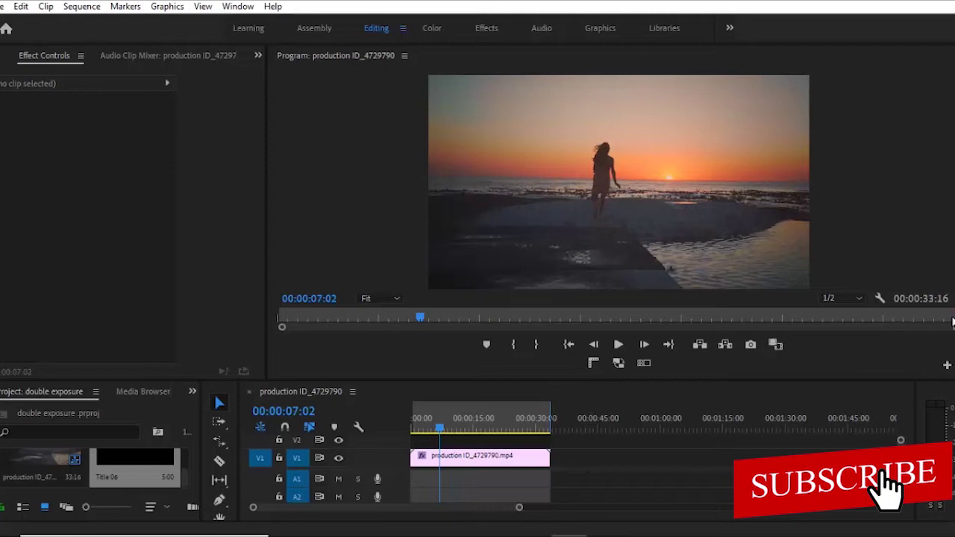
pyautogui.click(4, 6)
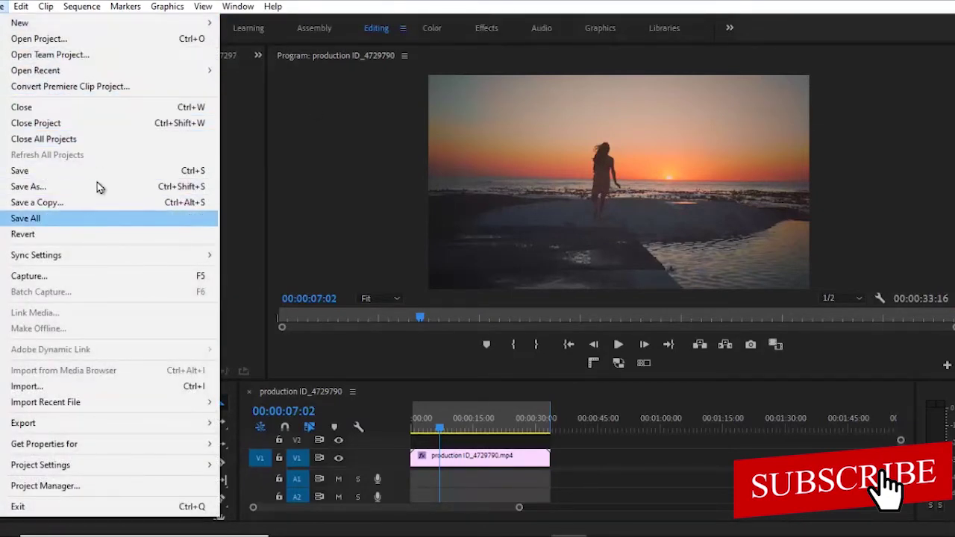
pyautogui.moveTo(132, 29)
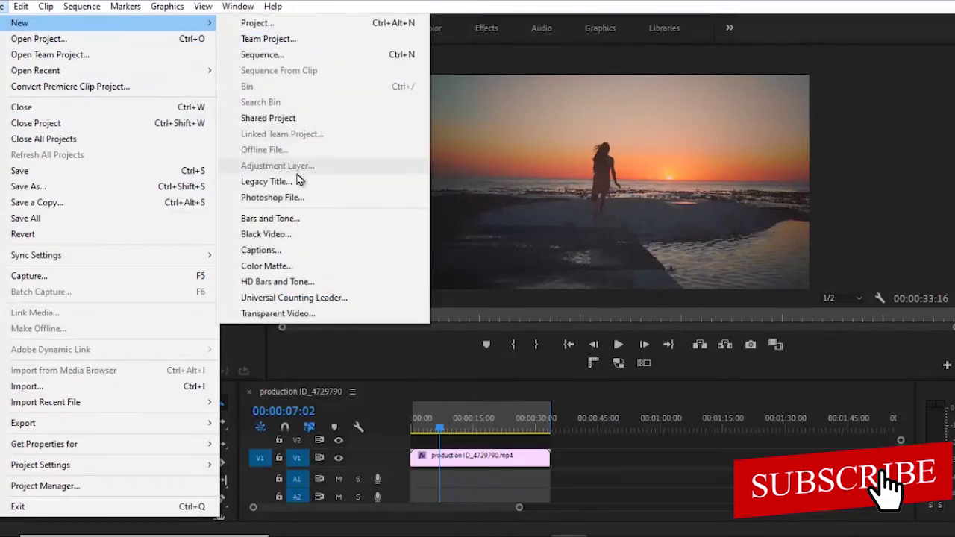
pyautogui.click(297, 182)
pyautogui.click(495, 325)
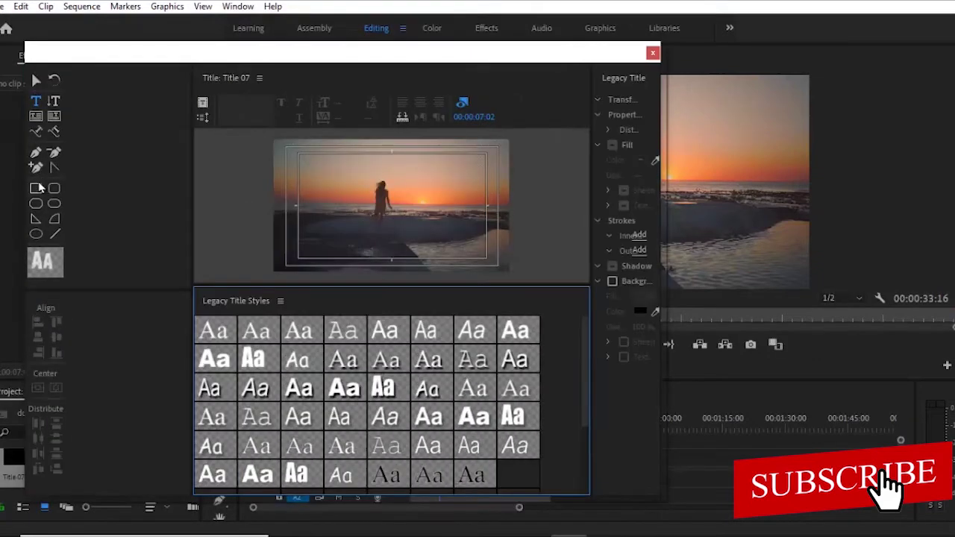
# - Add the text FREE FONTS near the middle of the title frame and switch to the Selection tool
pyautogui.moveTo(261, 142)
pyautogui.mouseDown()
pyautogui.moveTo(316, 149)
pyautogui.moveTo(510, 263)
pyautogui.mouseUp()
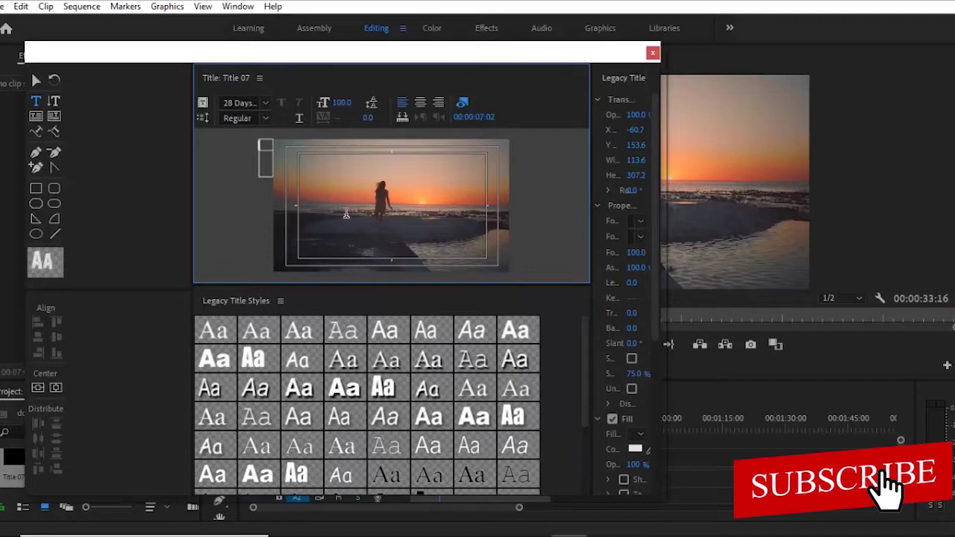
pyautogui.write('FREE')
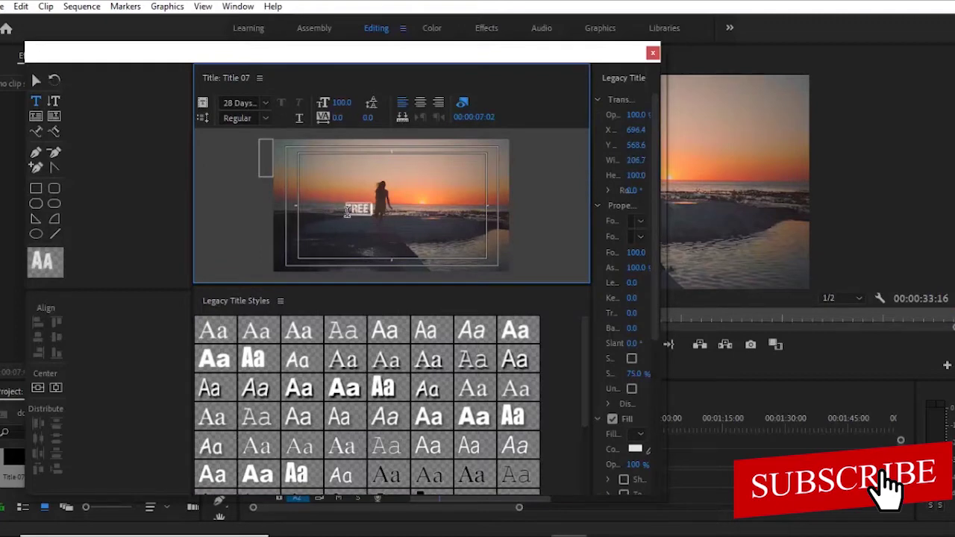
pyautogui.write(' FONTS')
pyautogui.click(37, 82)
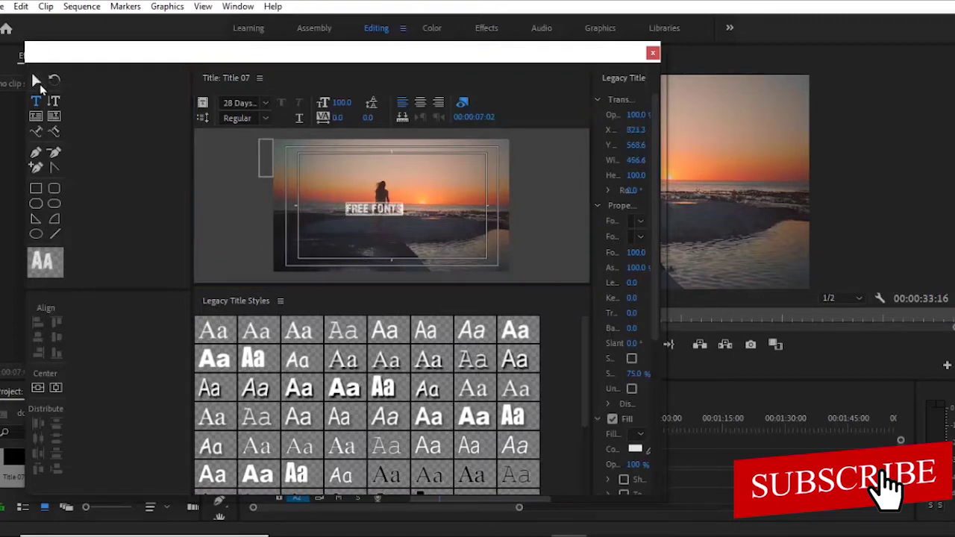
# - Widen the title properties and look through the font family list for the newly installed fonts, keeping the current font
pyautogui.moveTo(589, 258); pyautogui.dragTo(479, 260)
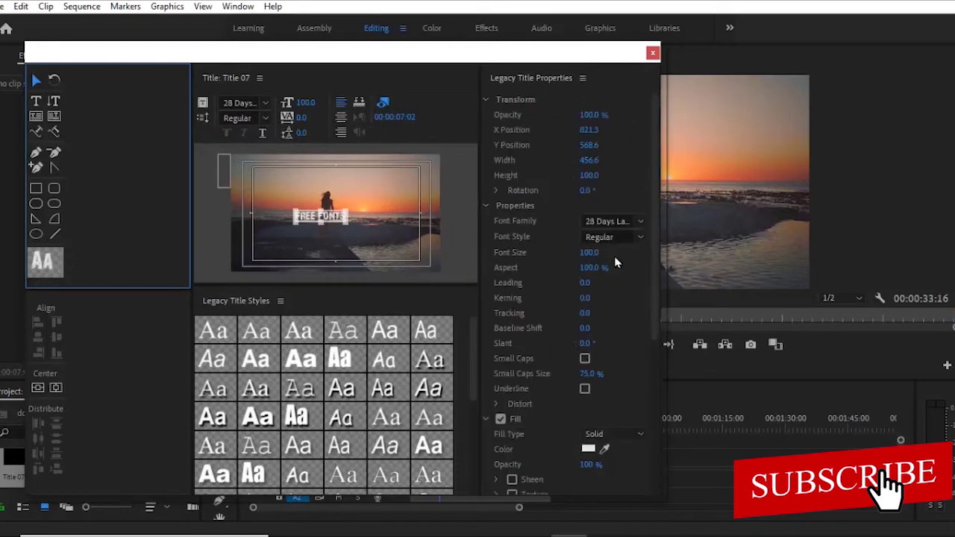
pyautogui.click(641, 221)
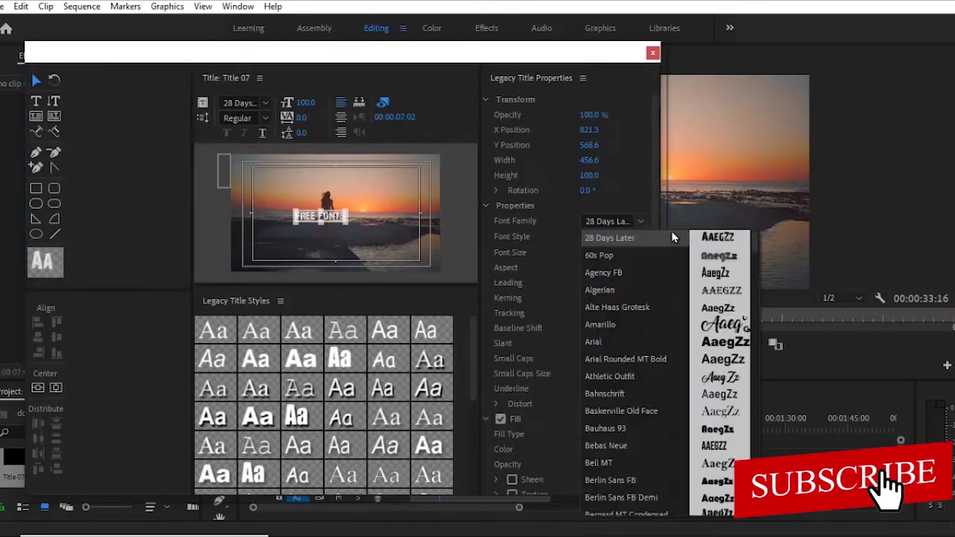
pyautogui.scroll(-1, 754, 261)
pyautogui.scroll(-3, 751, 298)
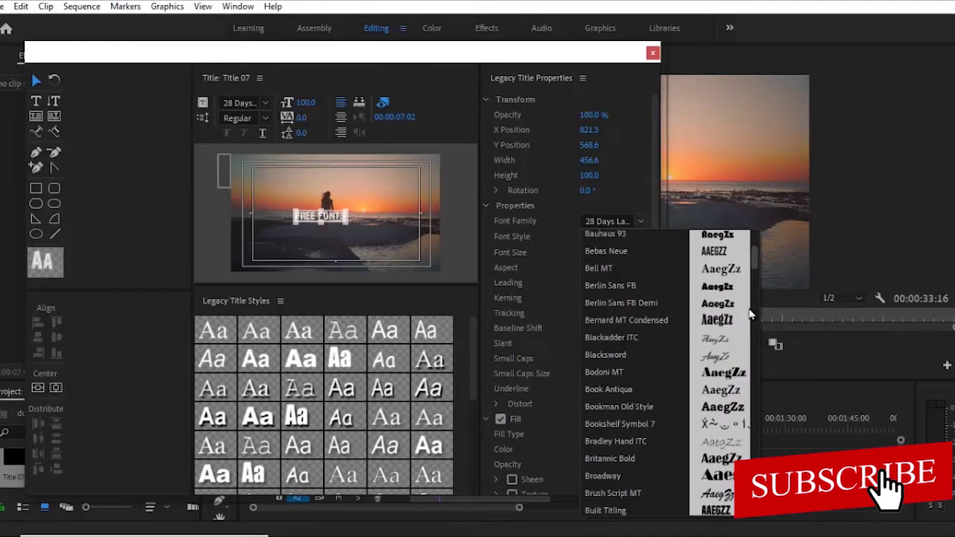
pyautogui.scroll(-10, 754, 303)
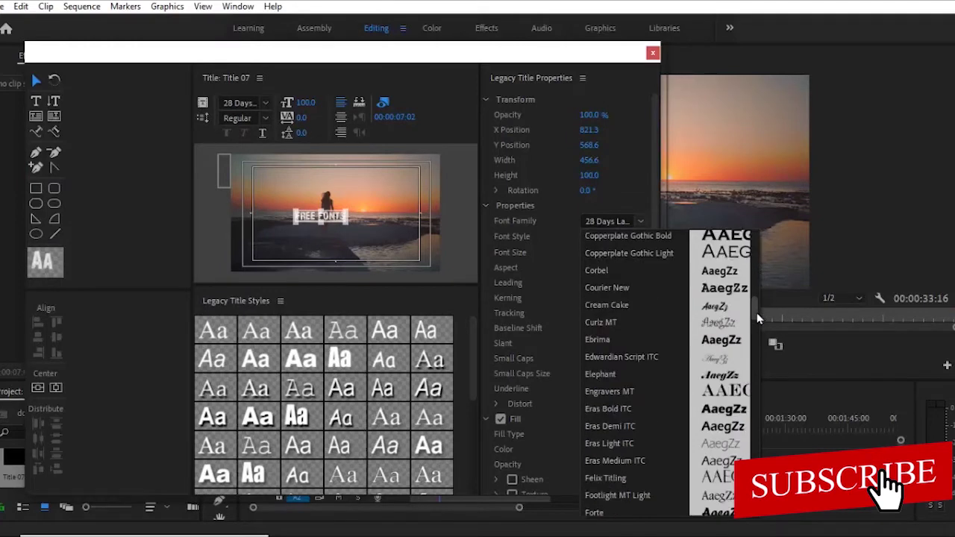
pyautogui.scroll(-2, 756, 313)
pyautogui.scroll(-4, 757, 372)
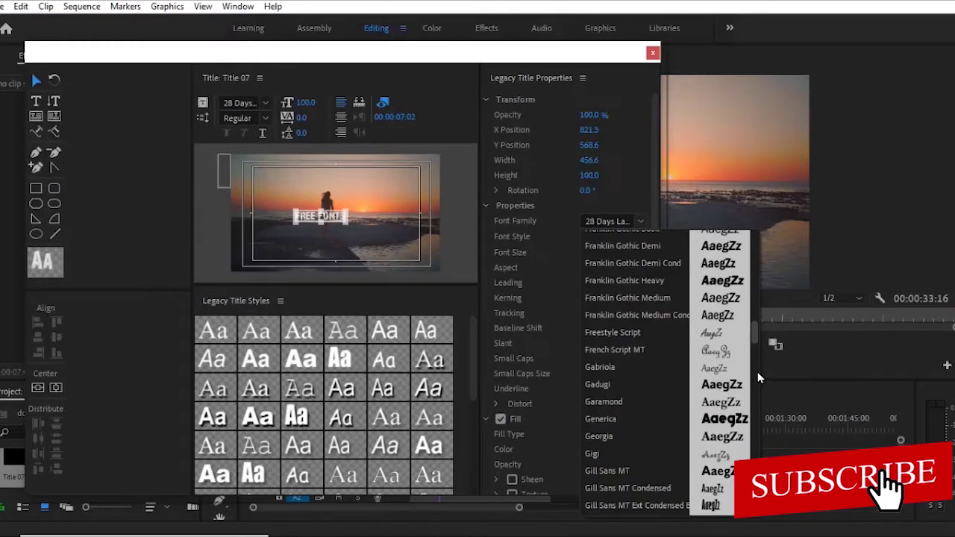
pyautogui.scroll(-9, 755, 365)
pyautogui.moveTo(753, 385); pyautogui.dragTo(772, 190)
pyautogui.click(772, 191)
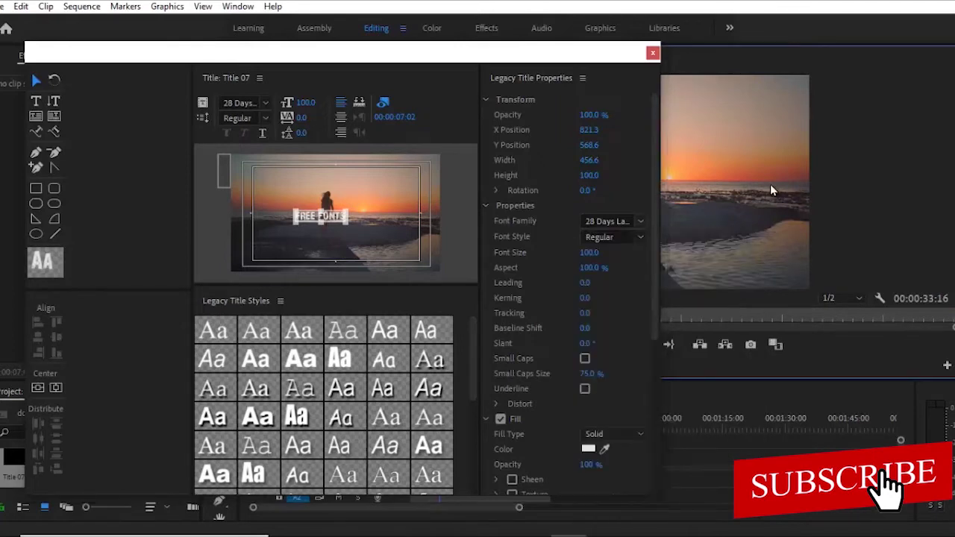
# - Close the title editor, save the project, and restart Premiere Pro with the double exposure project open
pyautogui.click(652, 53)
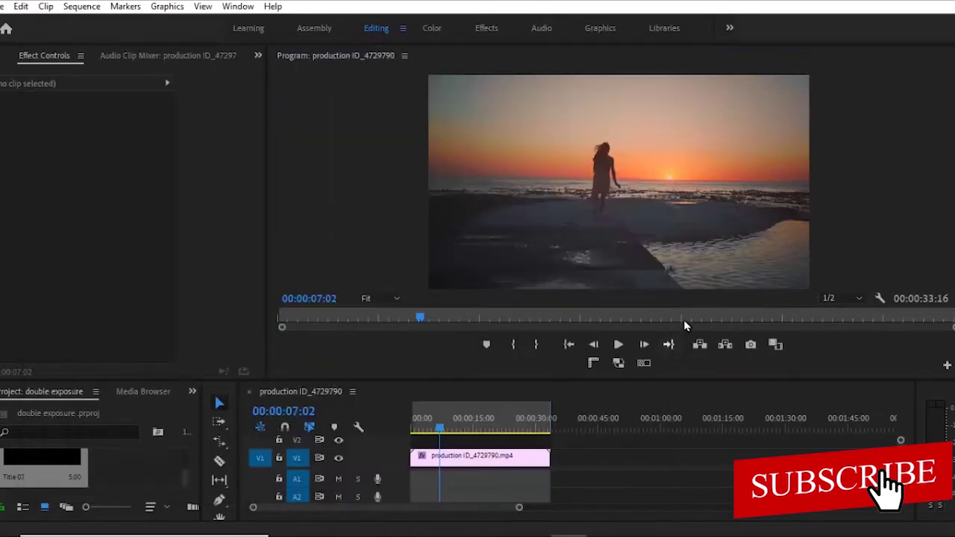
pyautogui.hotkey('ctrl', 's')
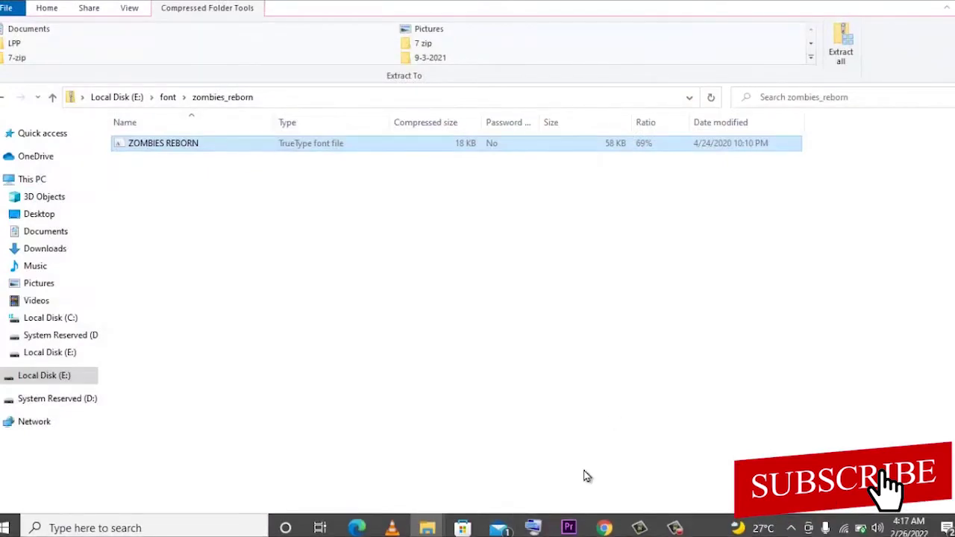
pyautogui.click(569, 531)
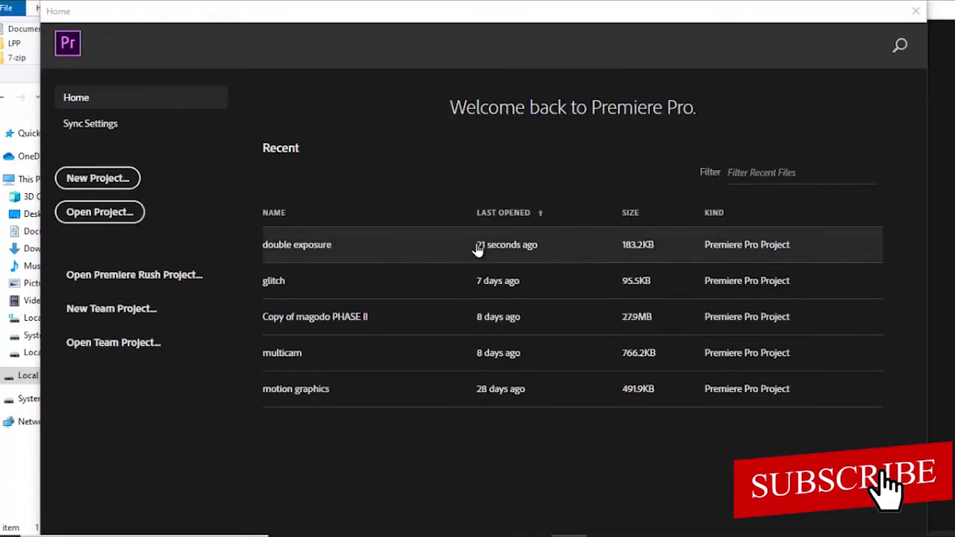
pyautogui.click(478, 246)
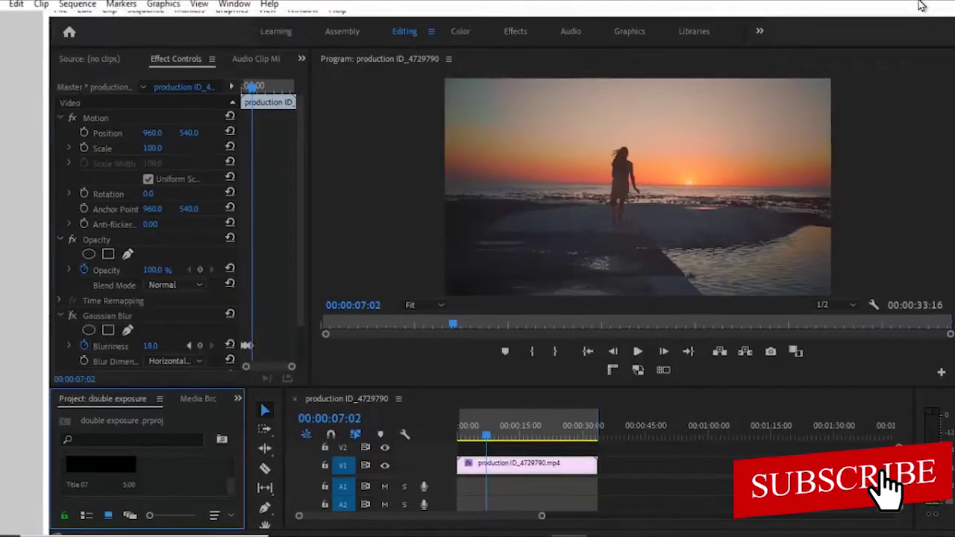
# - Create another new legacy title with the default settings
pyautogui.click(496, 459)
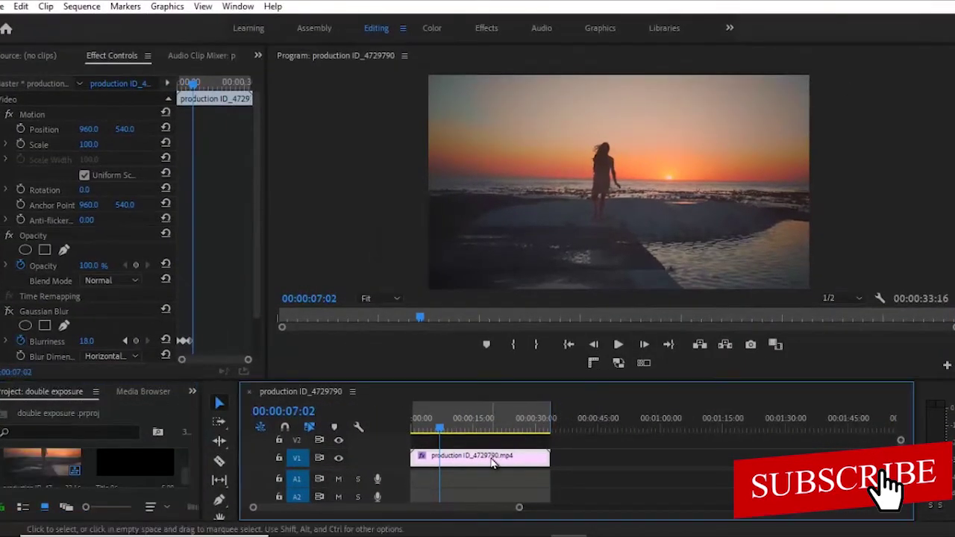
pyautogui.click(2, 8)
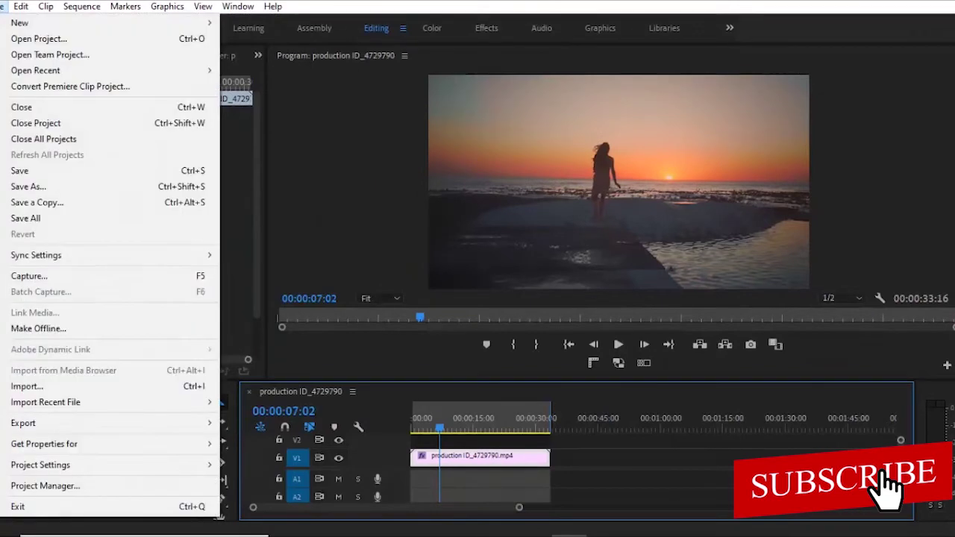
pyautogui.moveTo(34, 25)
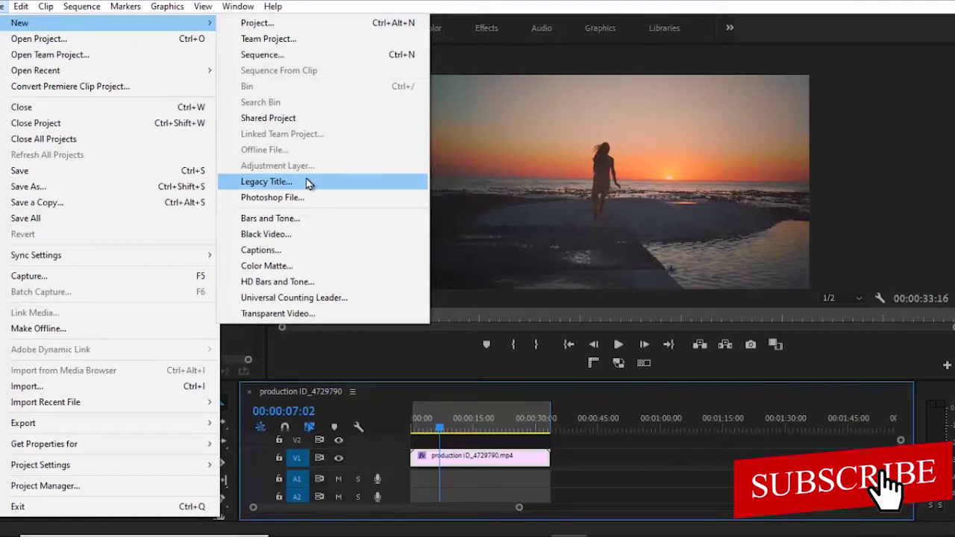
pyautogui.click(309, 181)
pyautogui.click(499, 336)
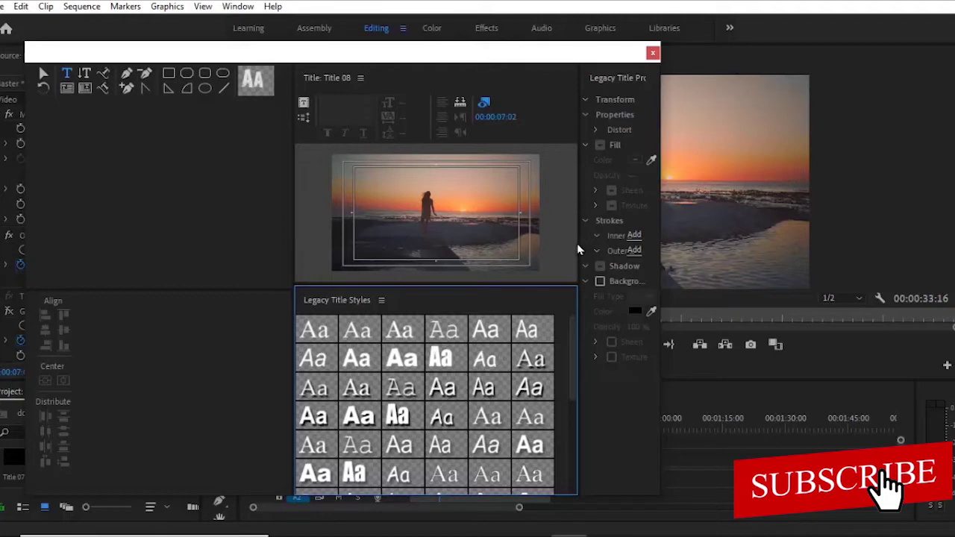
# - Add the text FREE FONTS near the middle of the title frame and enlarge the title editor's properties and preview areas
pyautogui.moveTo(577, 242); pyautogui.dragTo(454, 247)
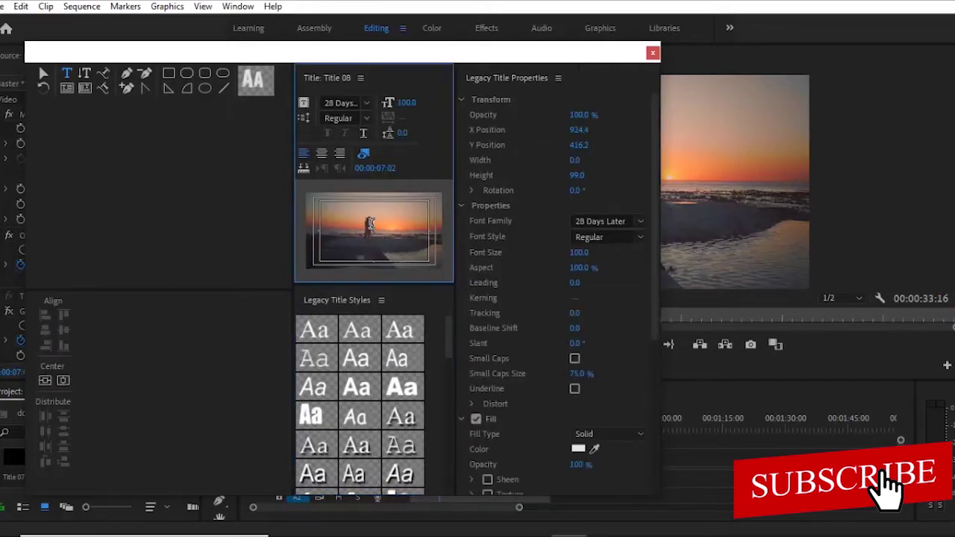
pyautogui.write('SUNS')
pyautogui.moveTo(660, 215); pyautogui.dragTo(938, 226)
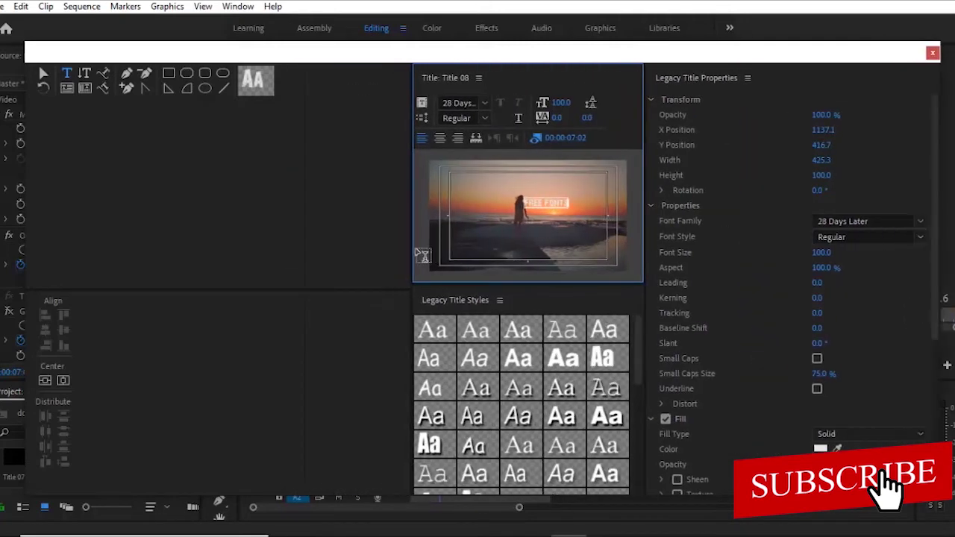
pyautogui.moveTo(408, 255); pyautogui.dragTo(192, 264)
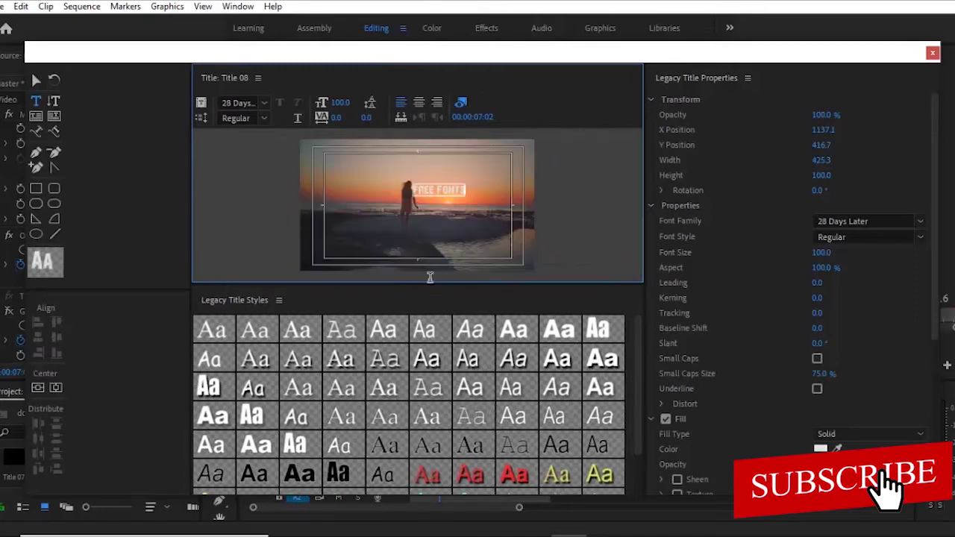
pyautogui.click(429, 276)
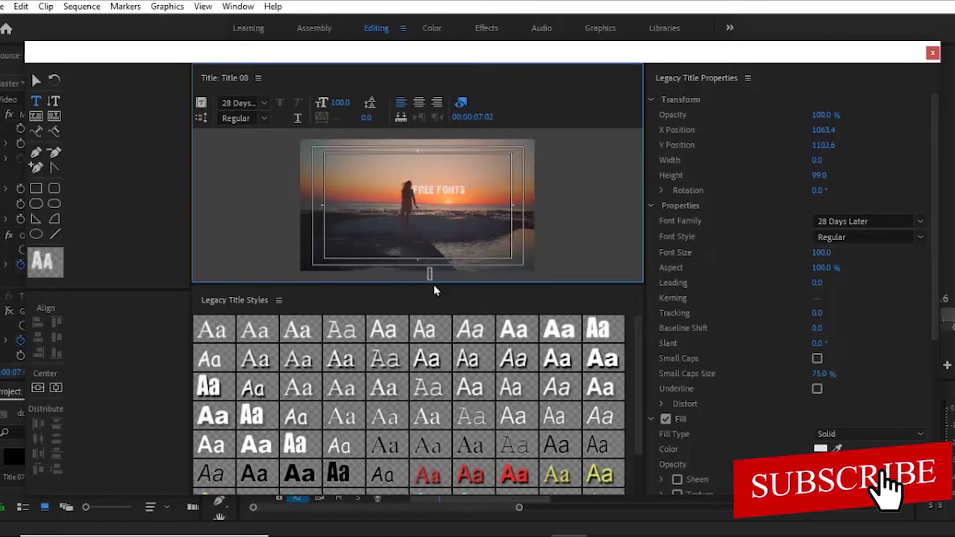
pyautogui.moveTo(434, 284); pyautogui.dragTo(444, 413)
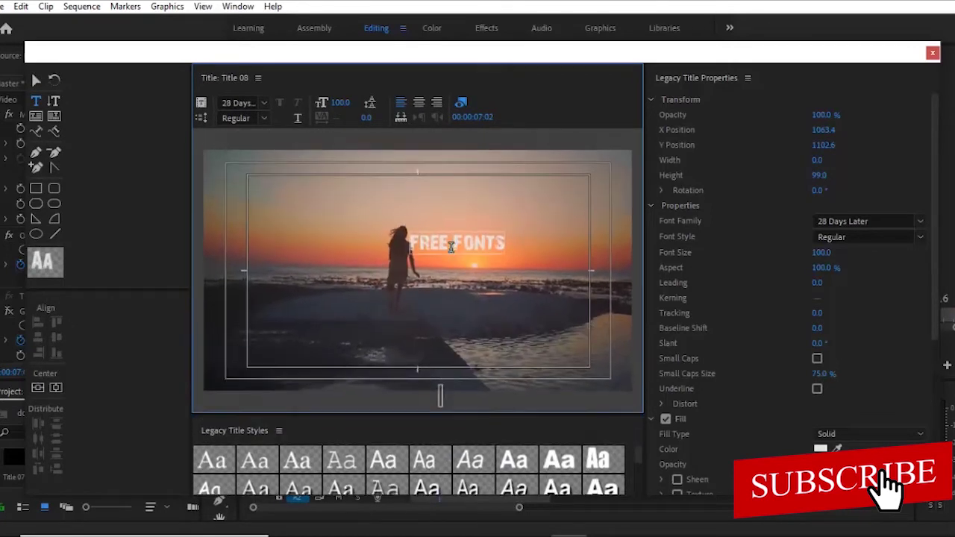
# - Select the FREE FONTS text and set its font family to ZOMBIES REBORN
pyautogui.click(34, 79)
pyautogui.click(429, 245)
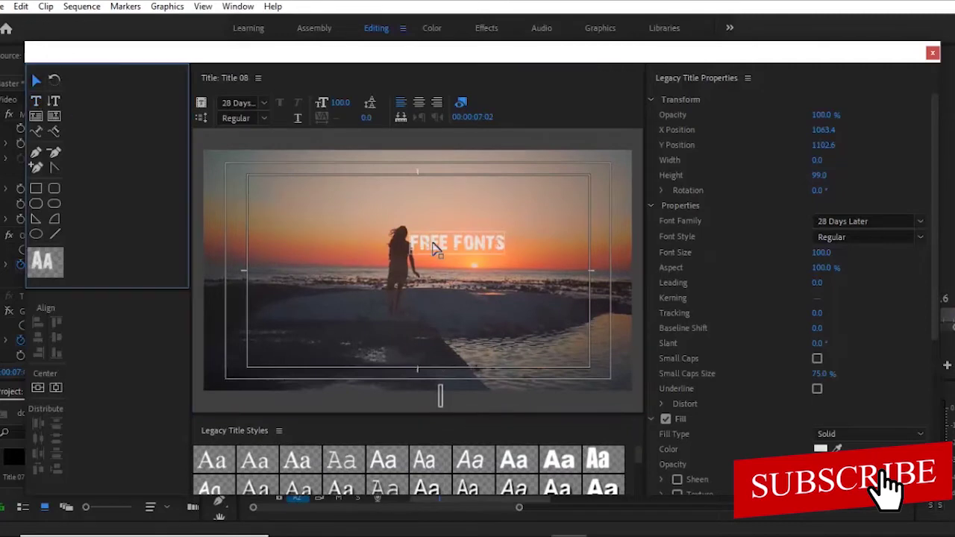
pyautogui.click(921, 224)
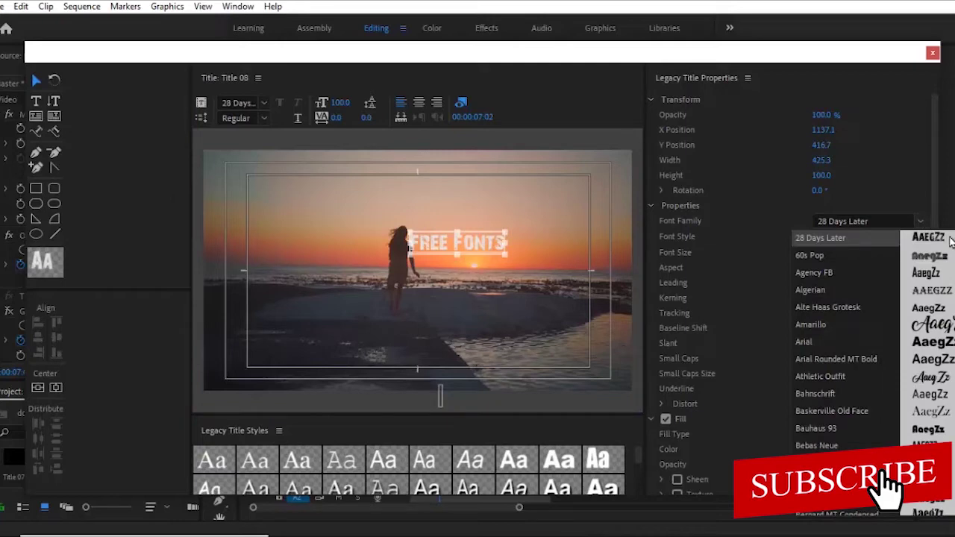
pyautogui.moveTo(951, 238); pyautogui.dragTo(951, 485)
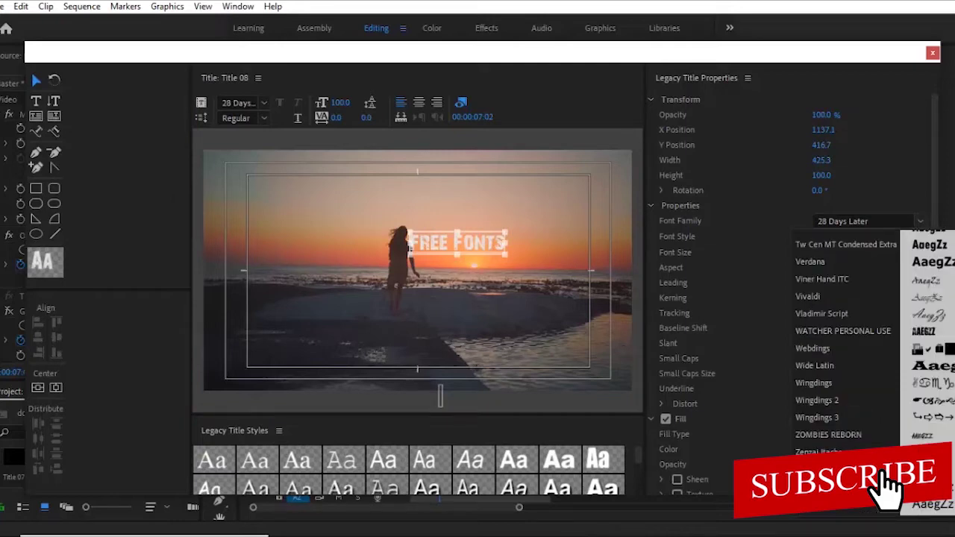
pyautogui.click(817, 437)
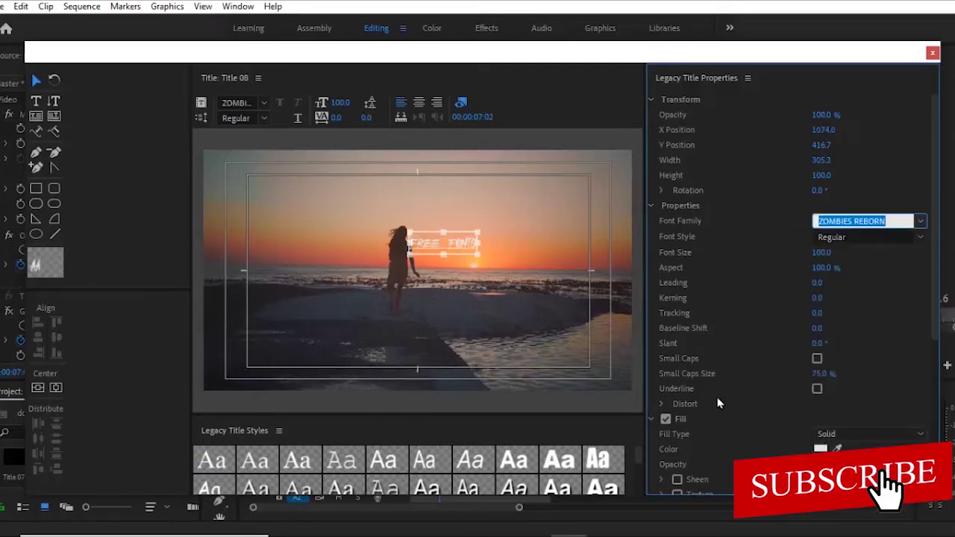
# - Enlarge the FREE FONTS text to a font size of about 475 and move it near the middle of the frame
pyautogui.click(483, 254)
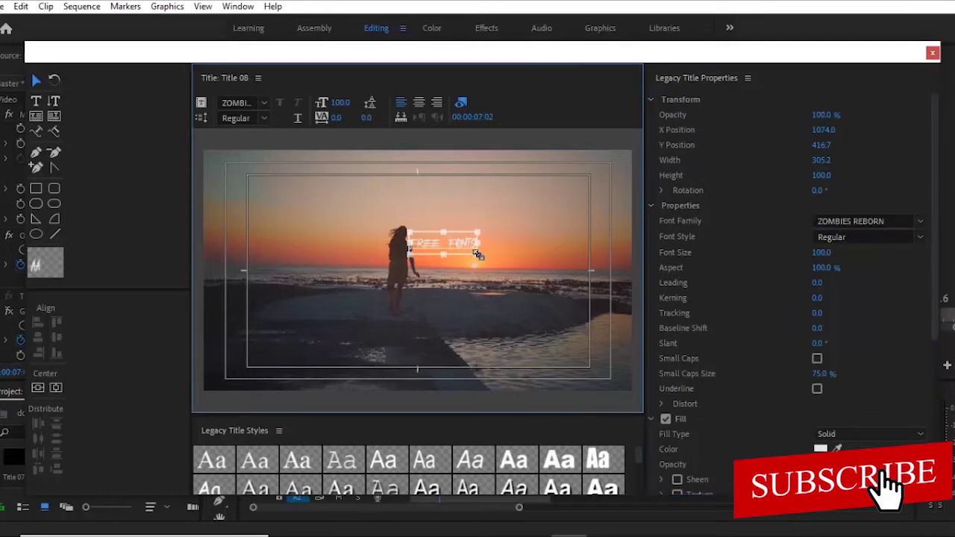
pyautogui.moveTo(498, 266); pyautogui.dragTo(558, 338)
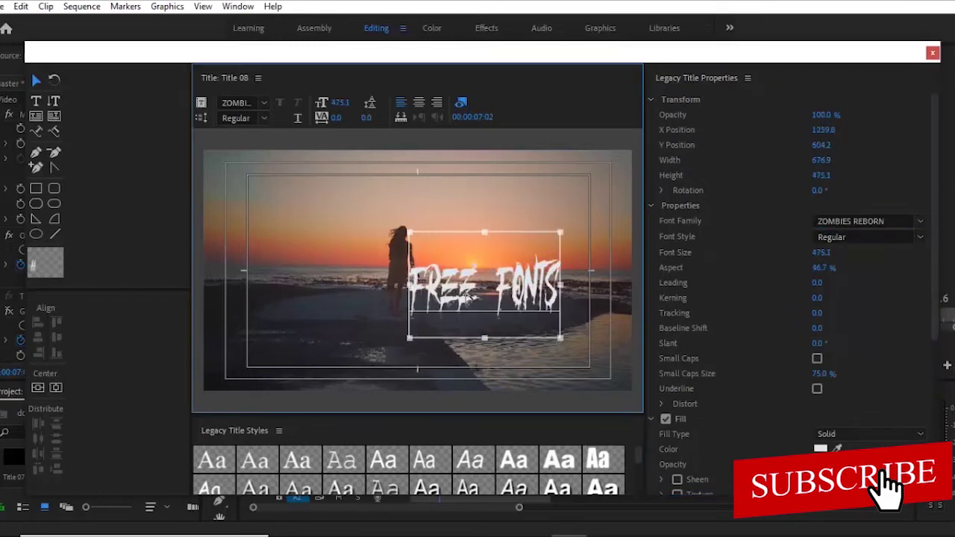
pyautogui.moveTo(427, 269); pyautogui.dragTo(368, 245)
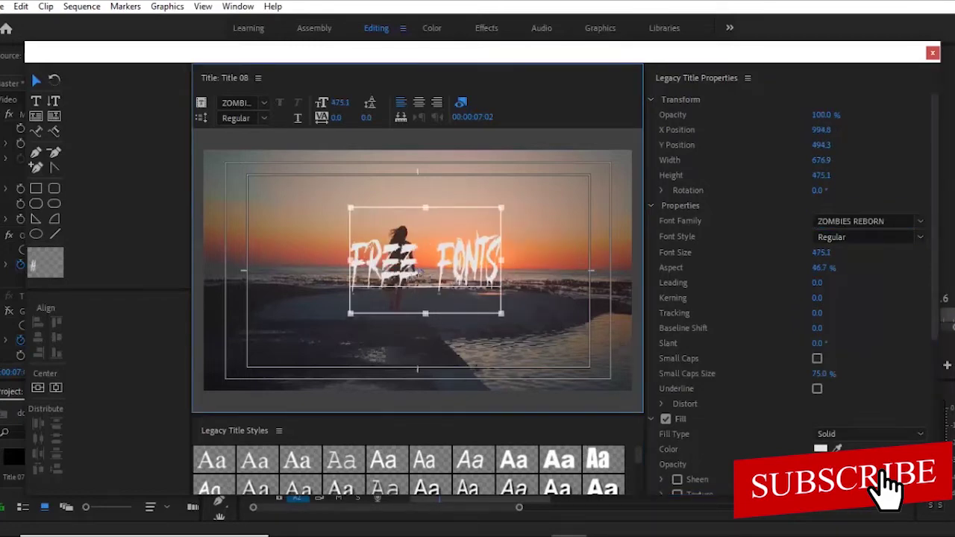
# - Set the text's fill color to dark red 590404 and move it up and left to about X 898, Y 417
pyautogui.click(820, 449)
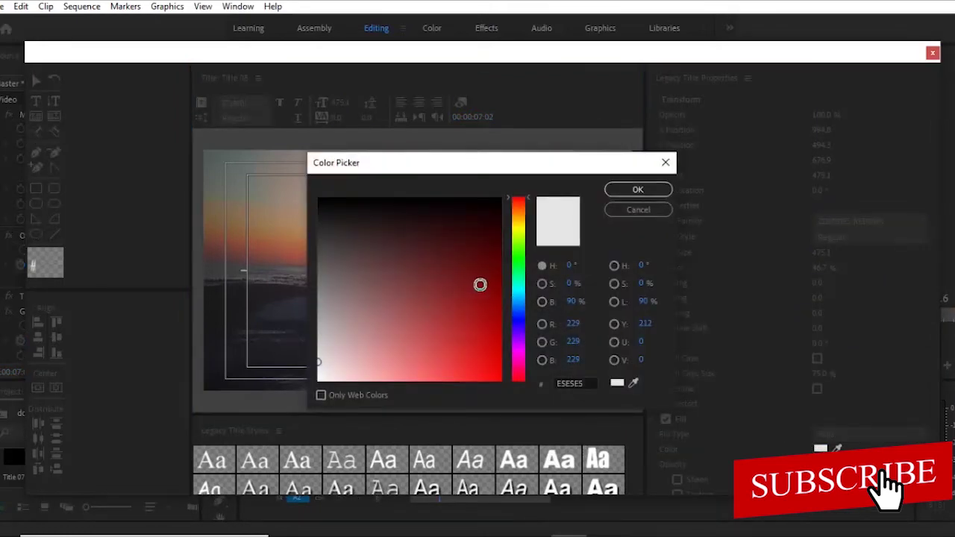
pyautogui.click(492, 261)
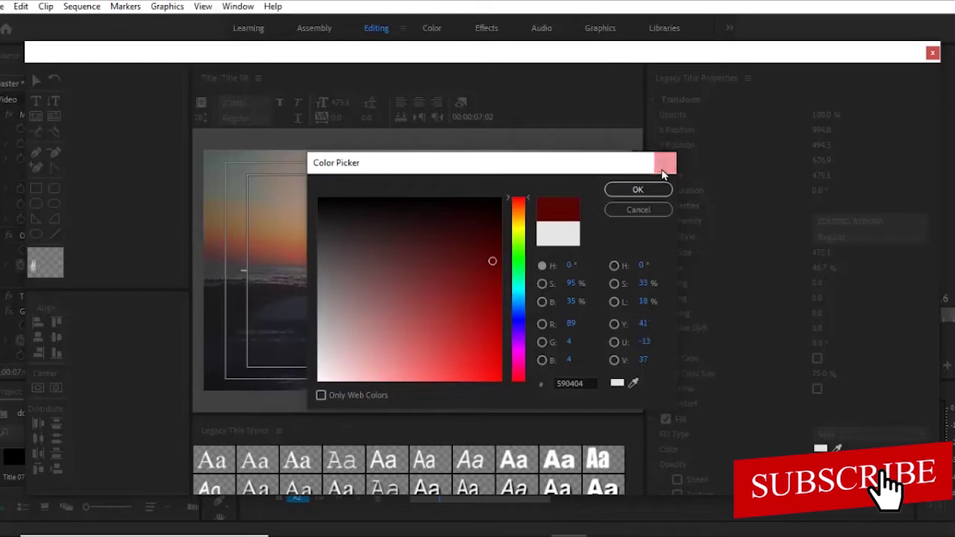
pyautogui.click(637, 190)
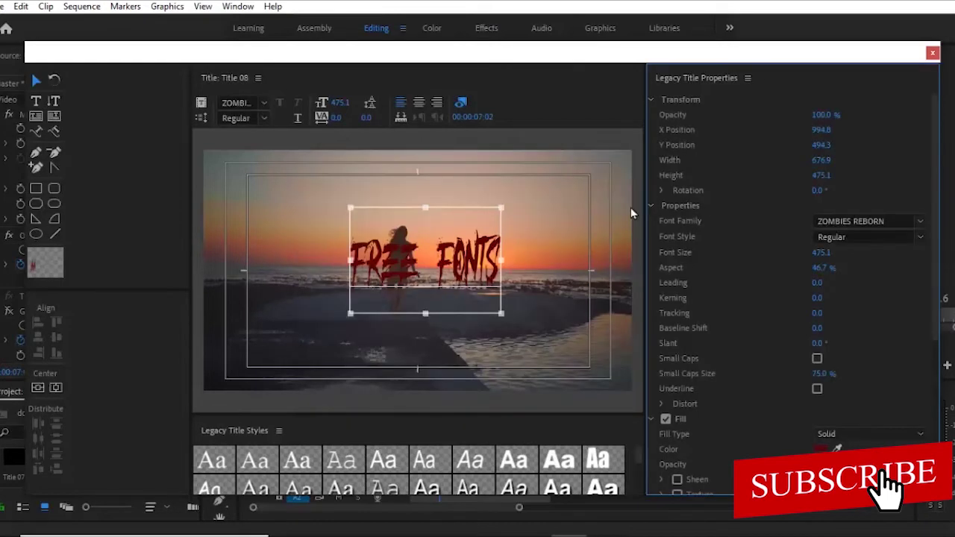
pyautogui.click(326, 237)
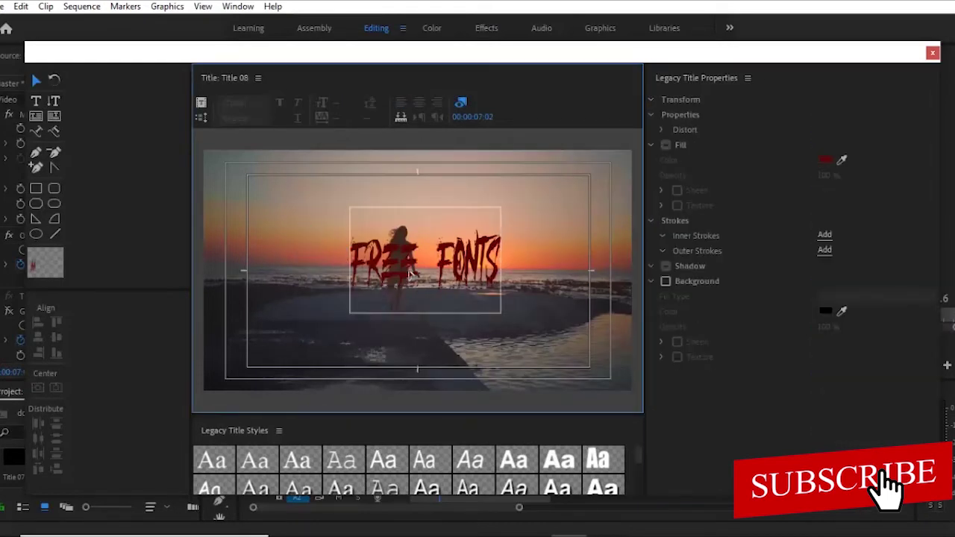
pyautogui.moveTo(401, 276); pyautogui.dragTo(388, 258)
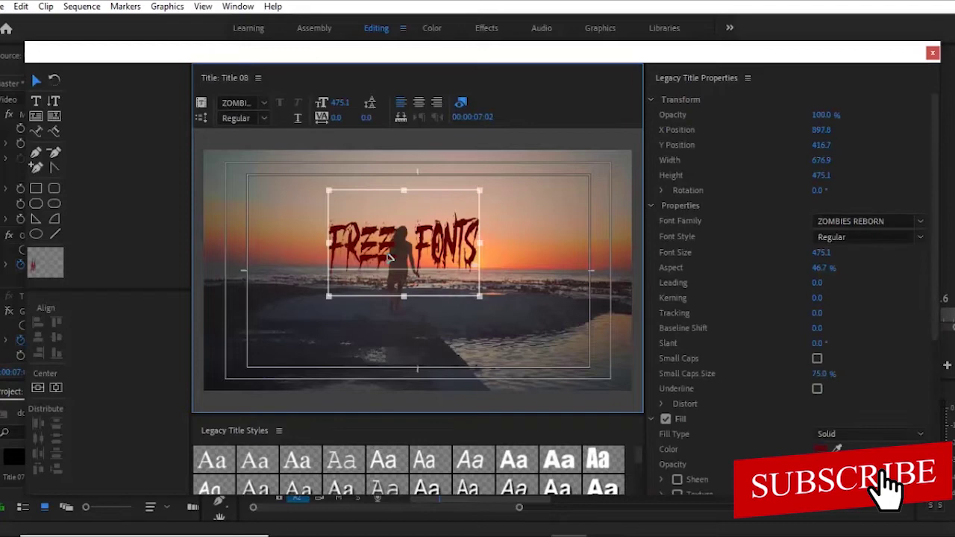
pyautogui.click(541, 233)
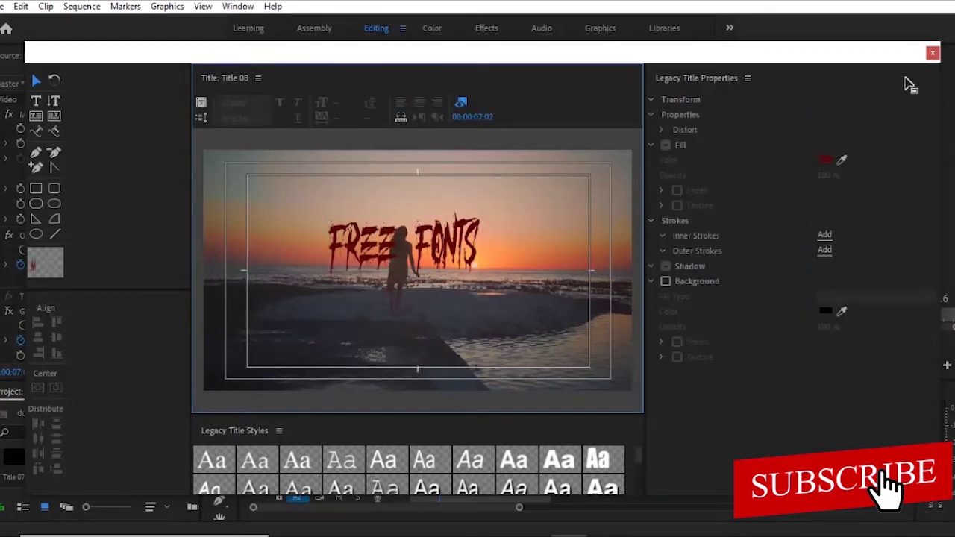
# - Change the FREE FONTS text to the Zenzai Itacha font and enlarge it to a font size of about 530
pyautogui.click(381, 259)
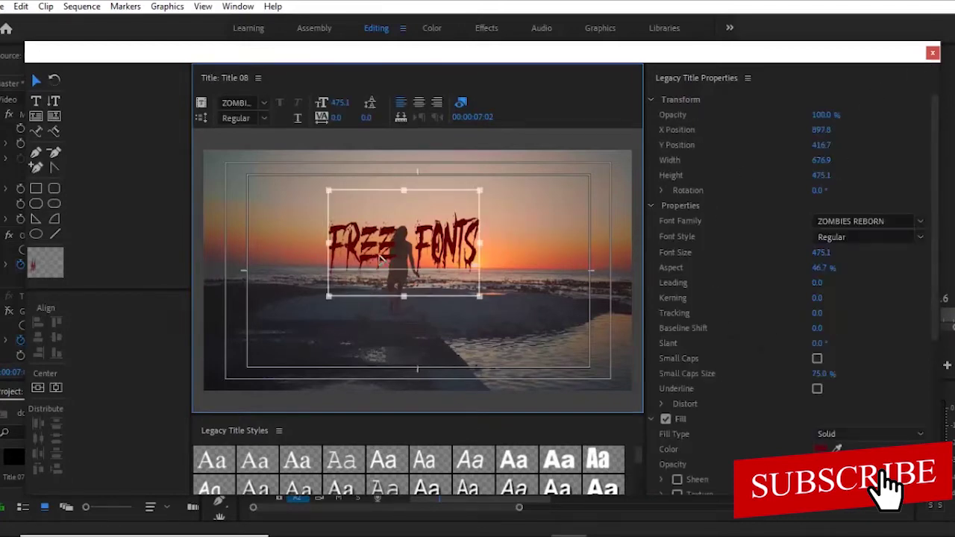
pyautogui.click(921, 222)
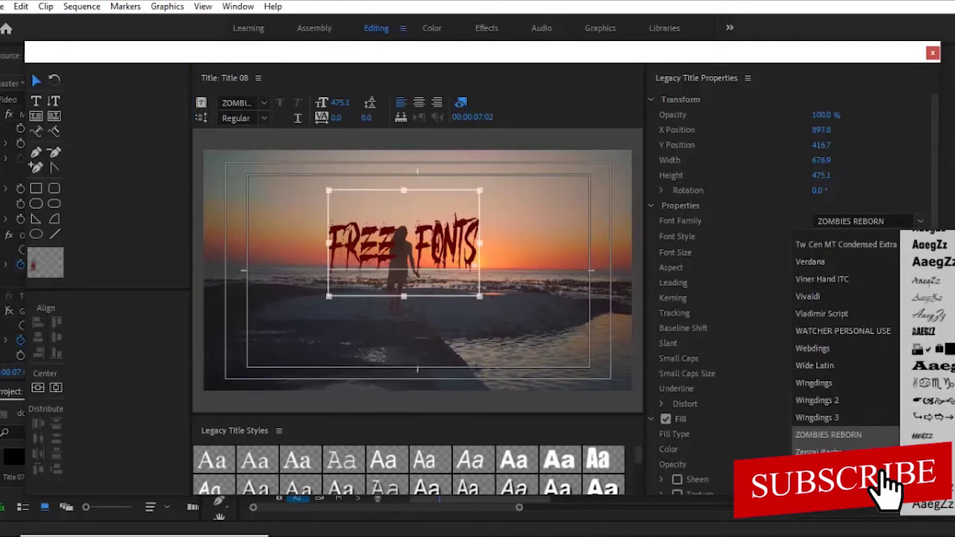
pyautogui.click(828, 451)
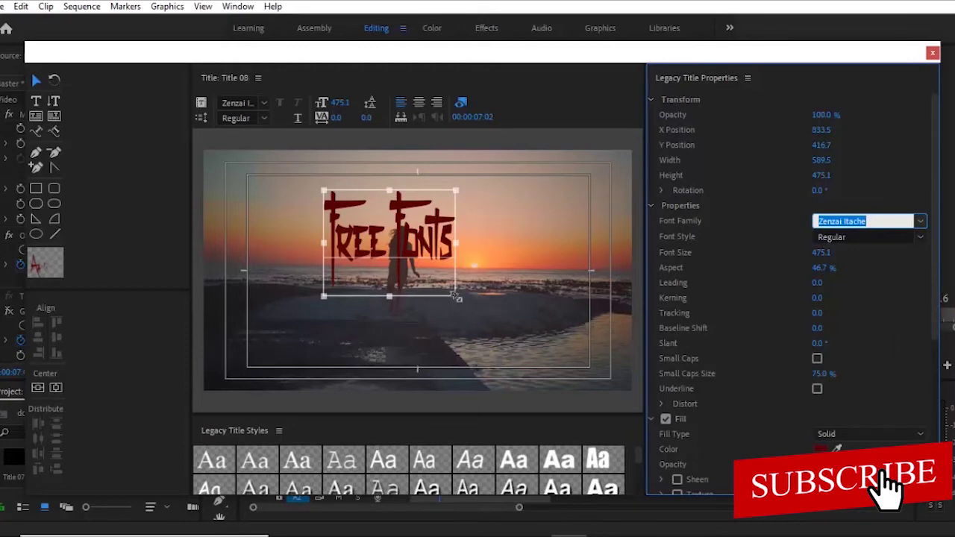
pyautogui.moveTo(456, 297); pyautogui.dragTo(502, 310)
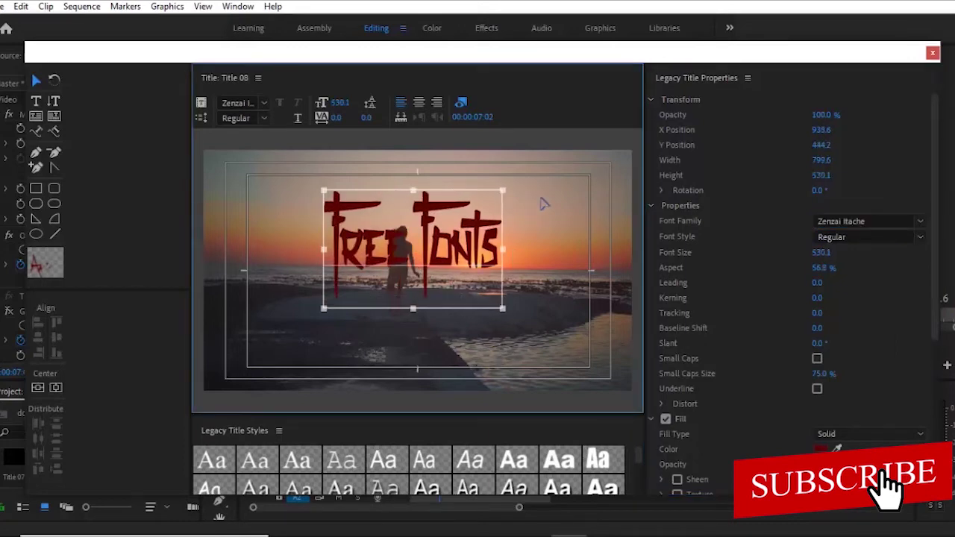
# - Set the text's fill color to near-white FBFAFA
pyautogui.click(820, 450)
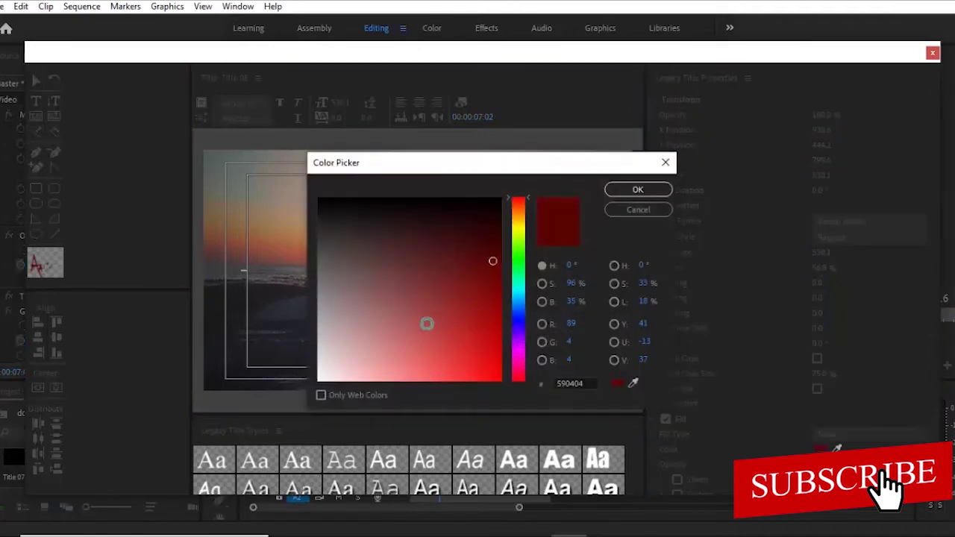
pyautogui.click(319, 382)
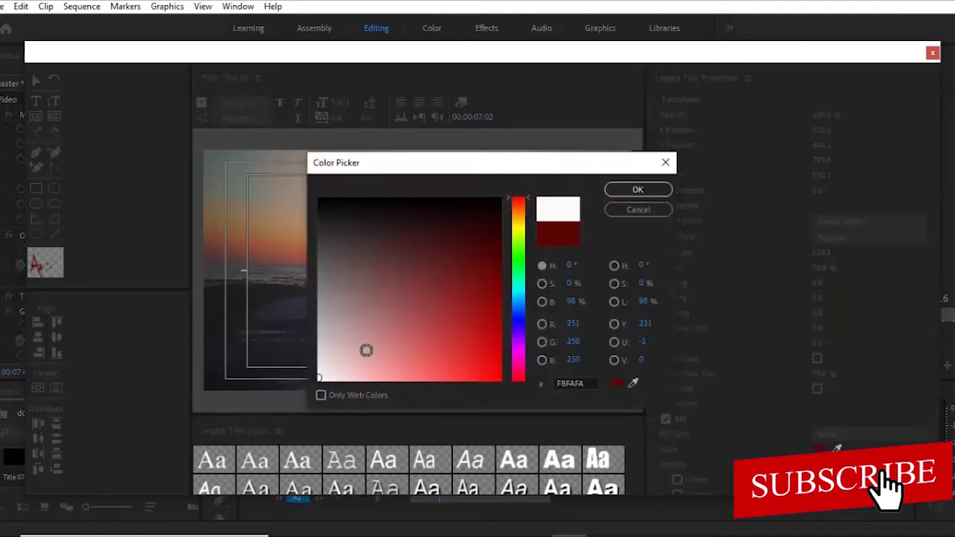
pyautogui.click(614, 192)
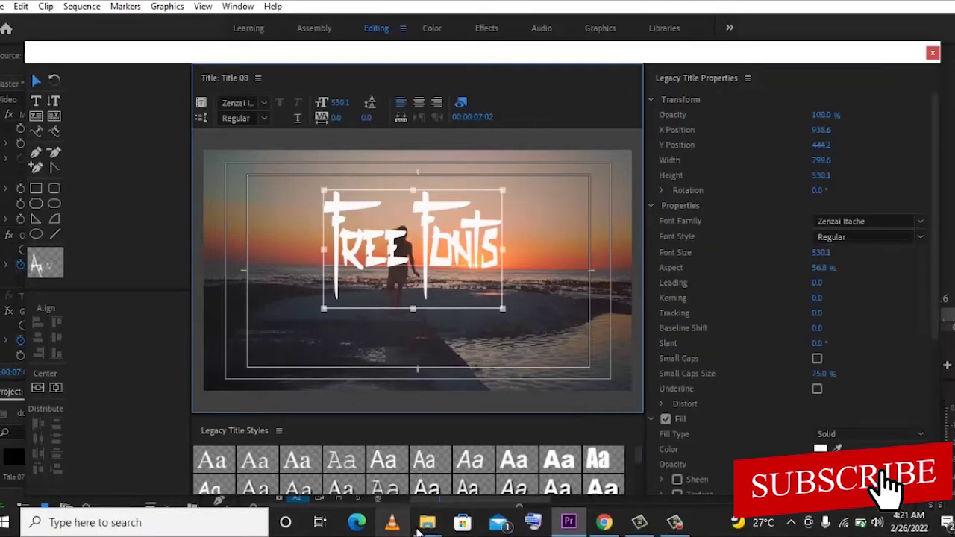
# - Switch to File Explorer and go up to the font folder to check the names of the downloaded fonts
pyautogui.moveTo(427, 522)
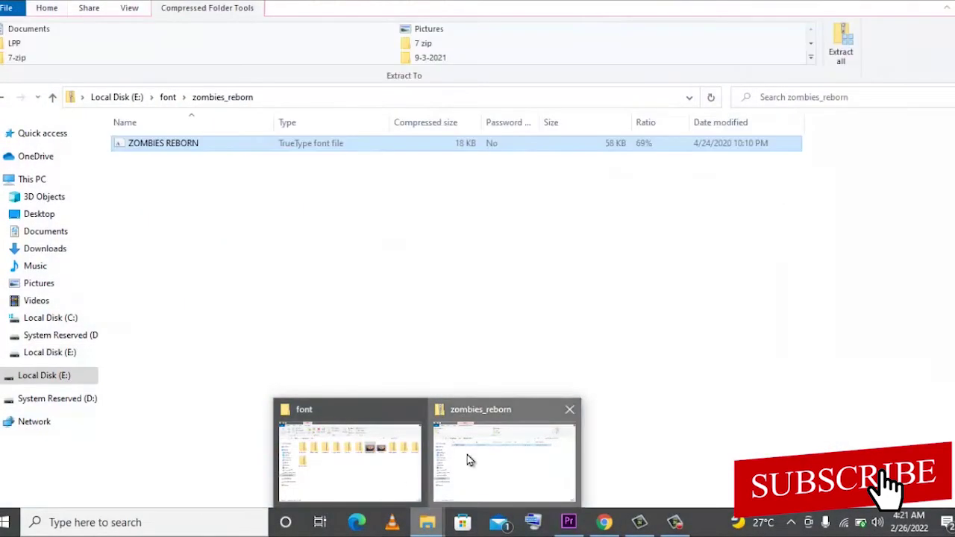
pyautogui.click(467, 456)
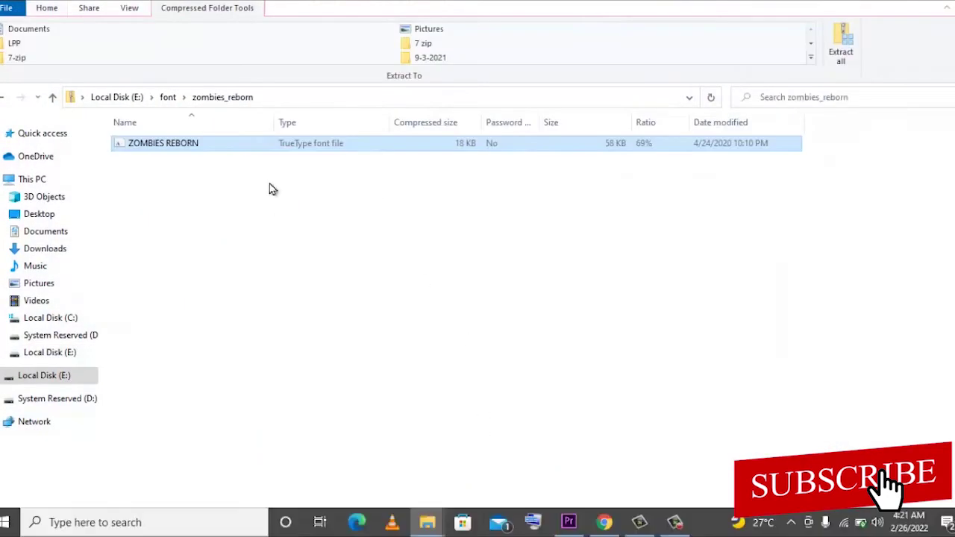
pyautogui.click(167, 96)
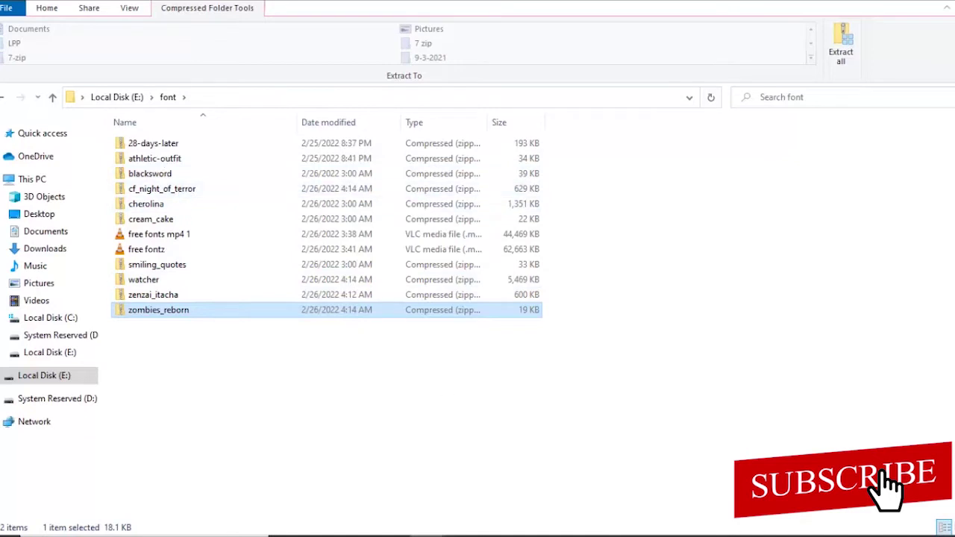
# - Return to Premiere Pro, set the text's font to CF Night of Terror PERSONAL, and move it to about X 942, Y 528
pyautogui.click(568, 522)
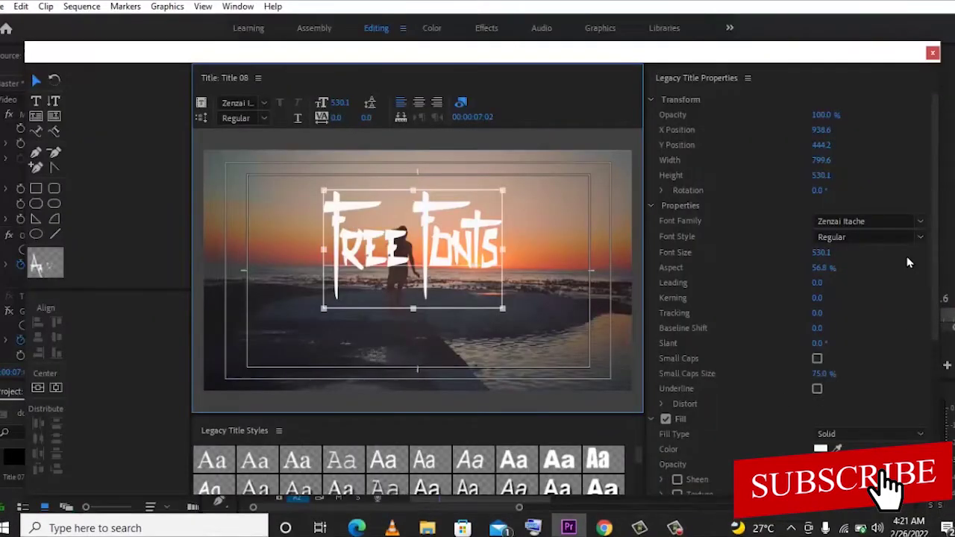
pyautogui.click(920, 222)
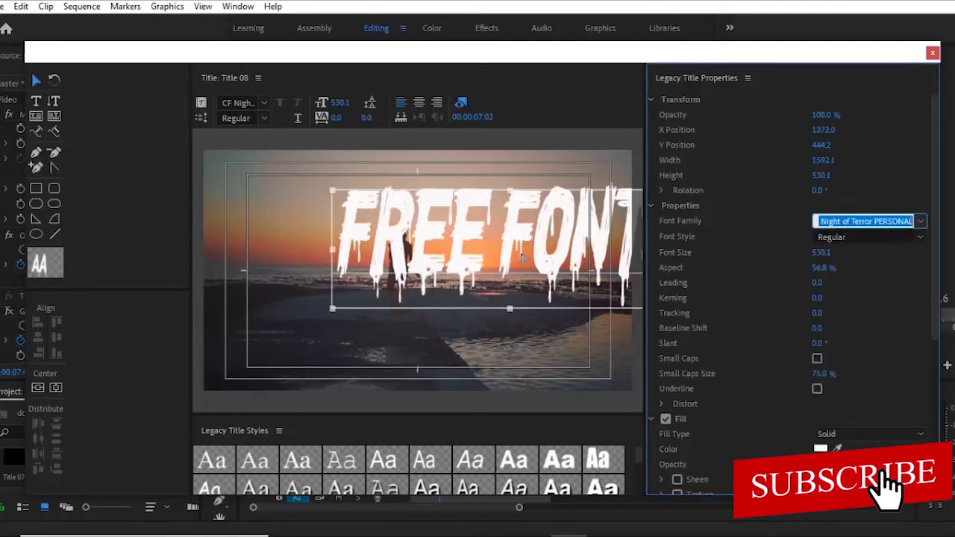
pyautogui.moveTo(523, 257); pyautogui.dragTo(425, 276)
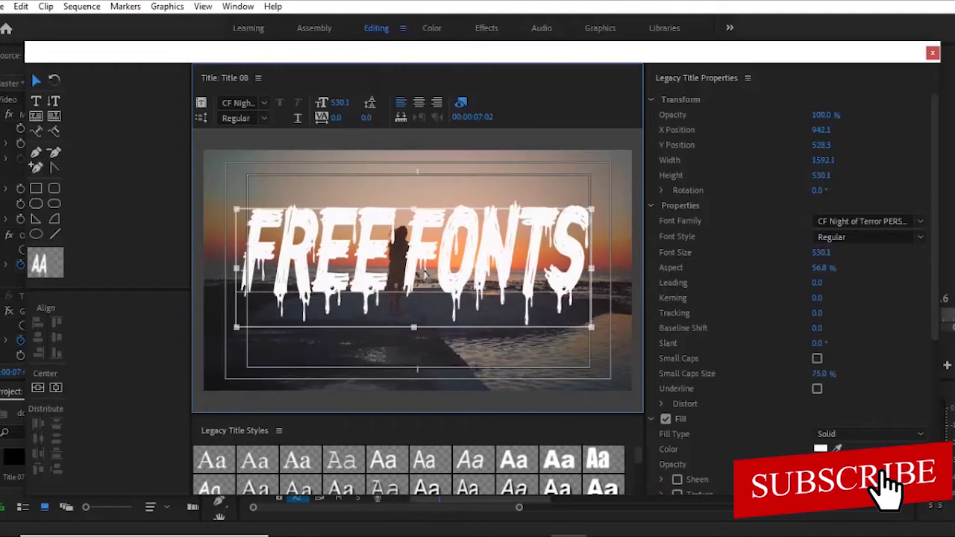
pyautogui.click(448, 187)
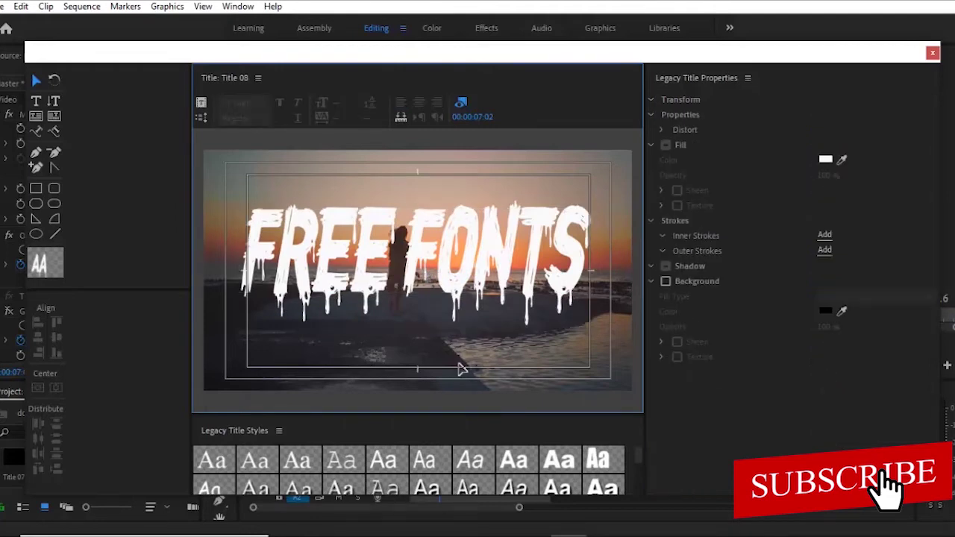
pyautogui.click(445, 282)
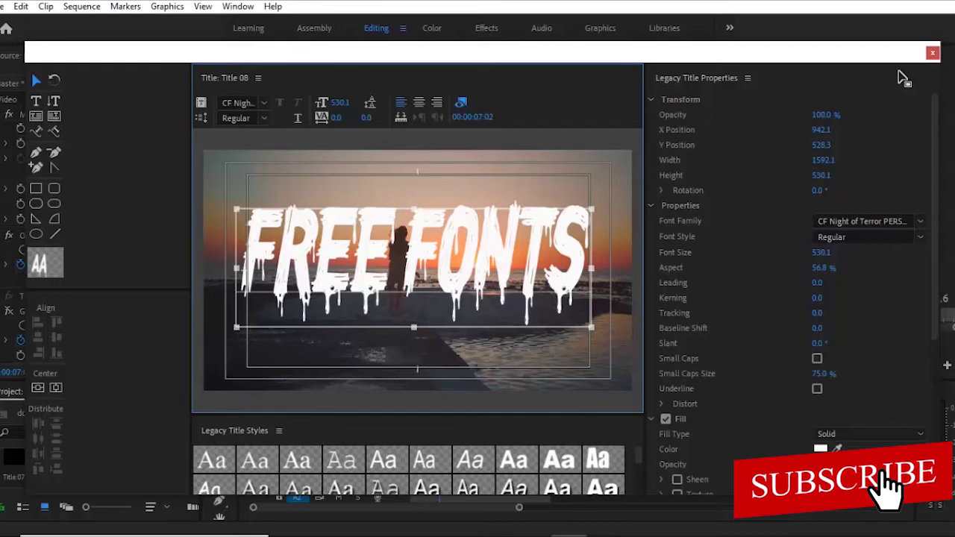
# - Switch to Chrome and search Google for "best free fonts 2022" in a new tab
pyautogui.moveTo(599, 526)
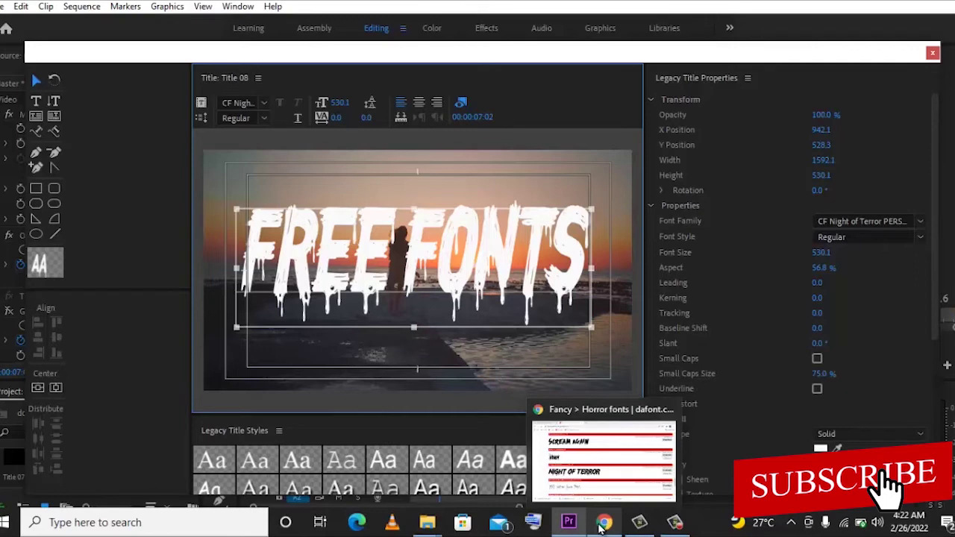
pyautogui.click(602, 526)
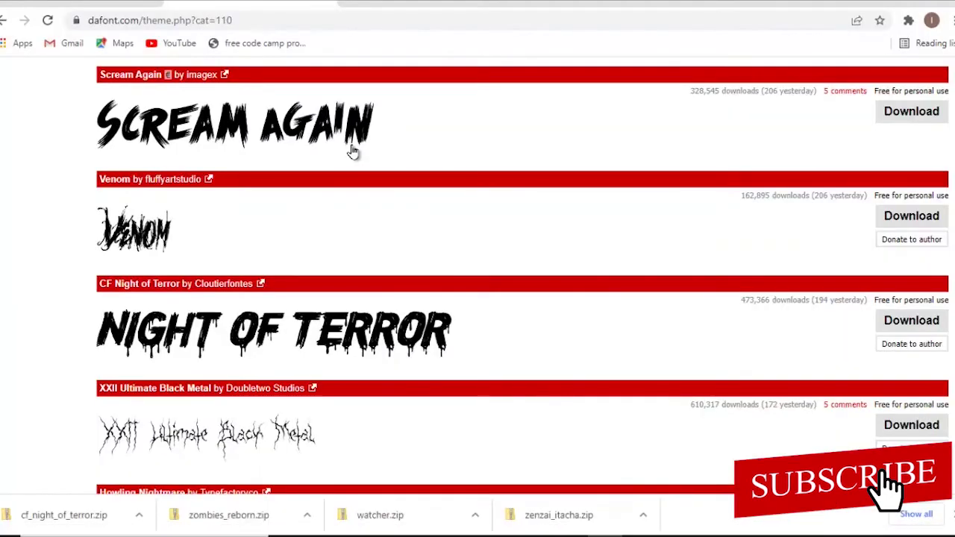
pyautogui.click(349, 2)
pyautogui.click(355, 26)
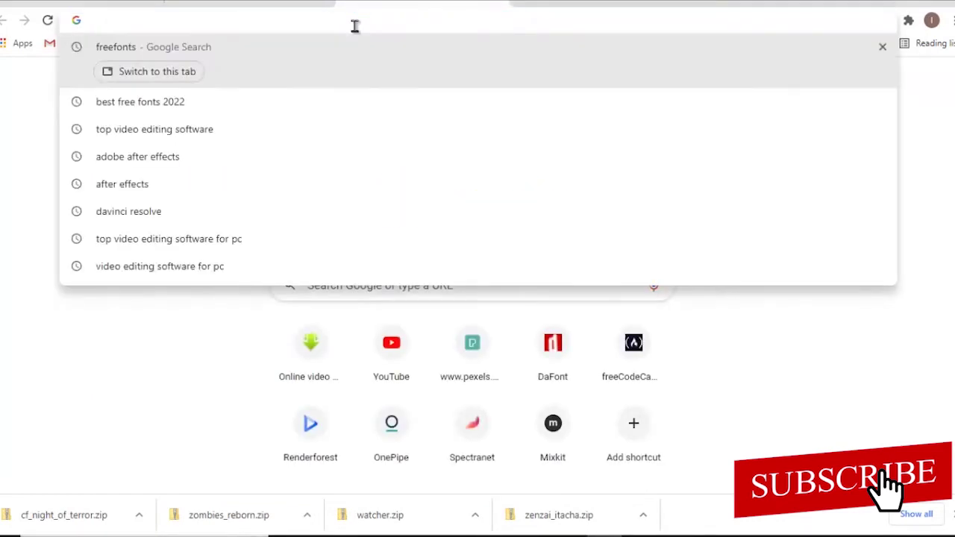
pyautogui.write('best')
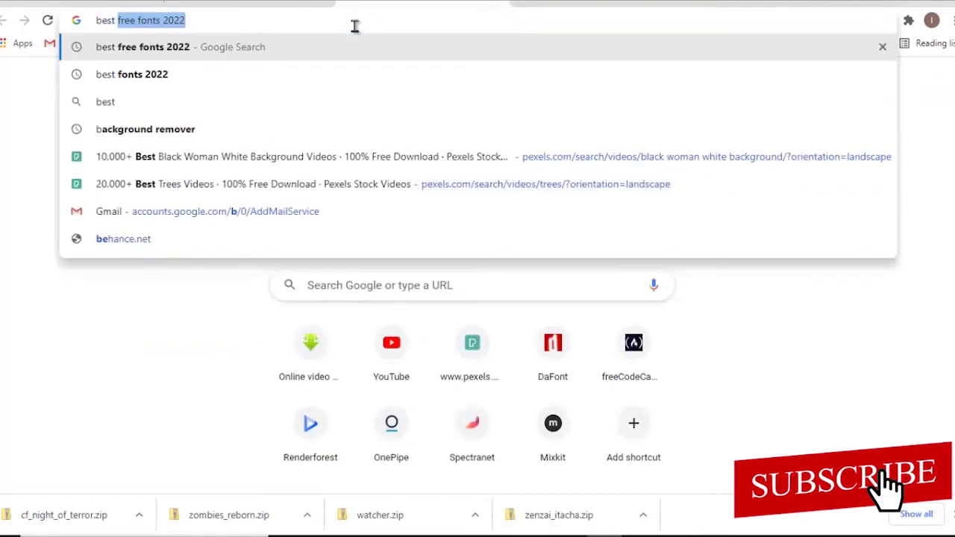
pyautogui.write(' free fonts 2')
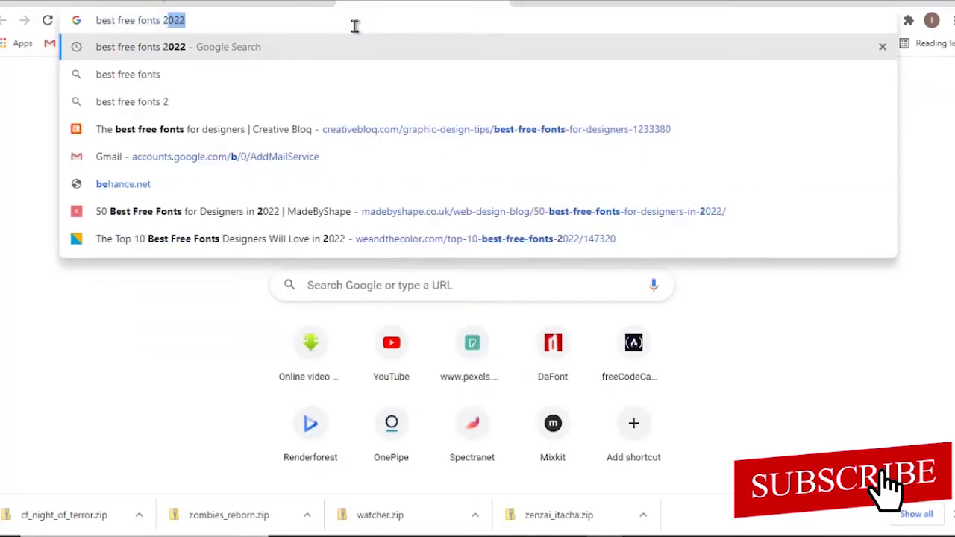
pyautogui.press('Return')
# - Open the Wix result "The Best Free Fonts of 2022: A Curated Selection" in a new tab and look through the other search results
pyautogui.scroll(-1, 239, 227)
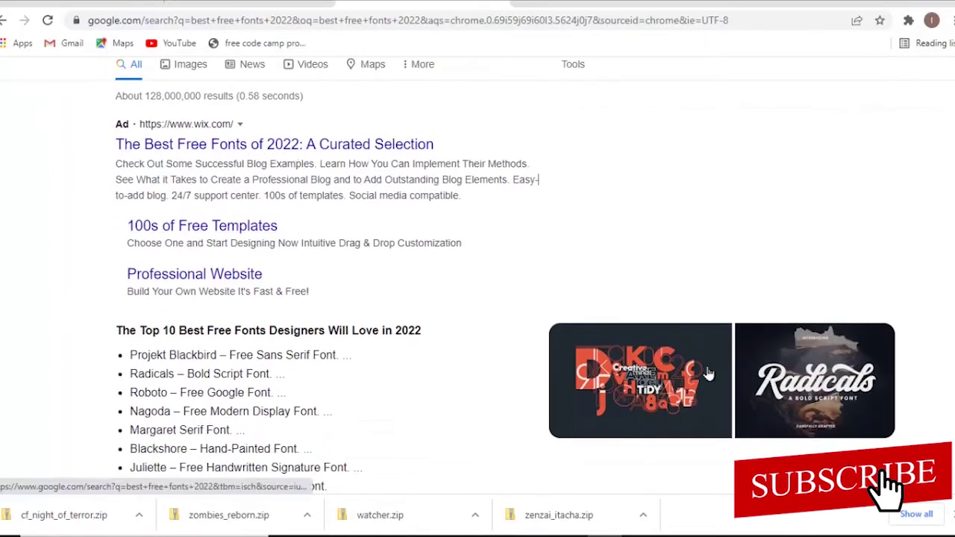
pyautogui.rightClick(251, 144)
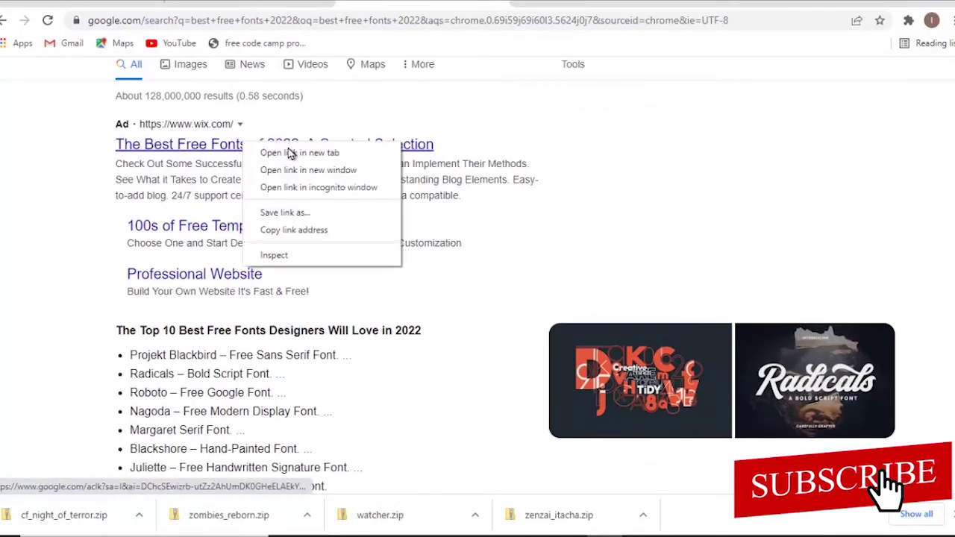
pyautogui.click(293, 152)
pyautogui.scroll(-1, 473, 57)
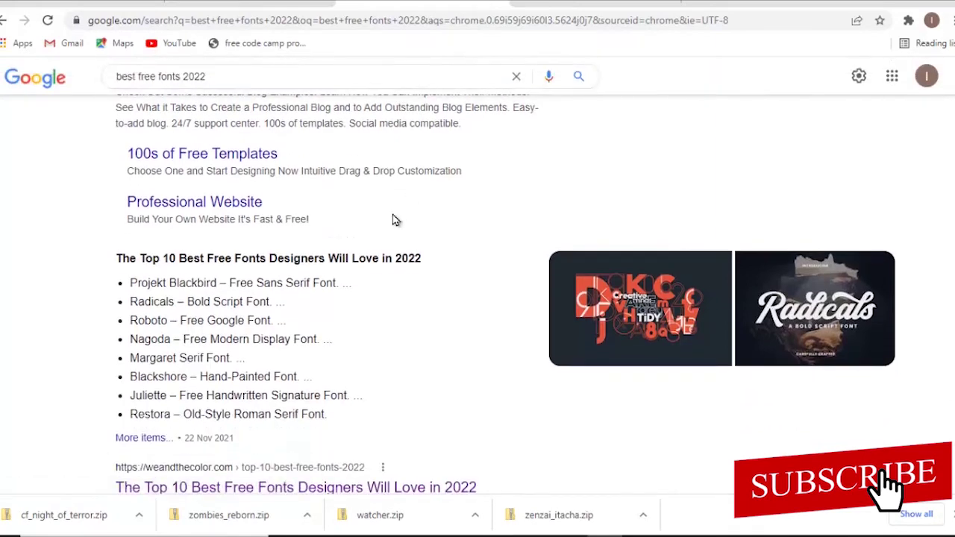
pyautogui.scroll(-2, 392, 215)
pyautogui.scroll(-2, 392, 220)
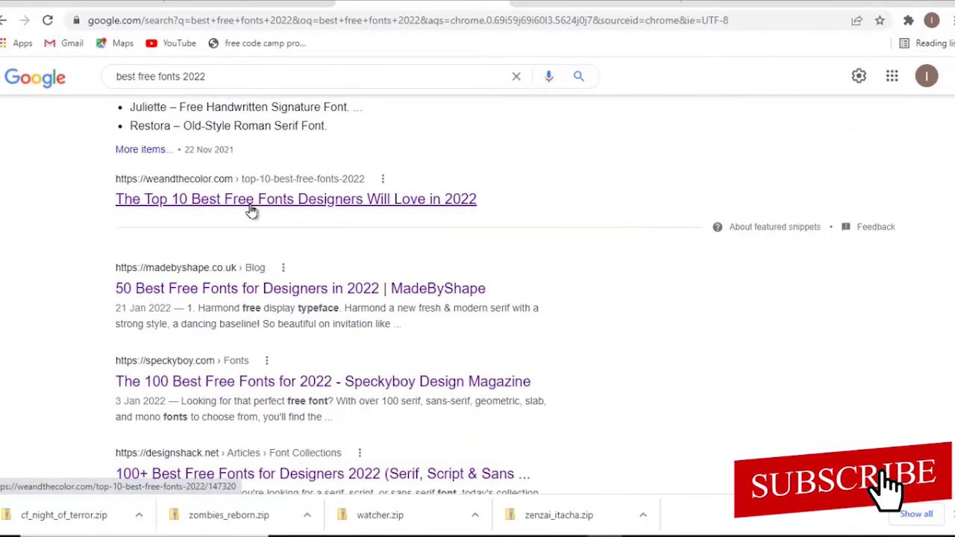
pyautogui.scroll(-1, 378, 203)
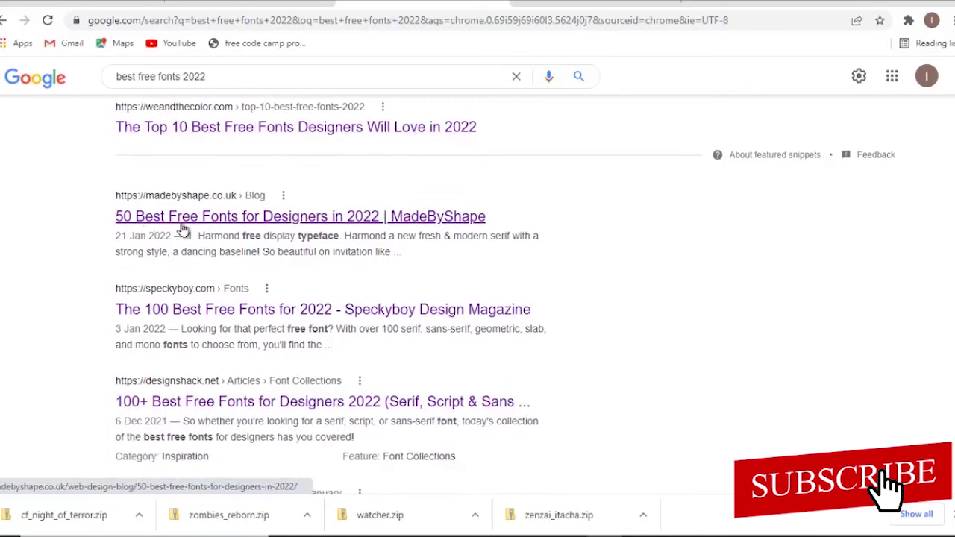
pyautogui.scroll(-1, 319, 237)
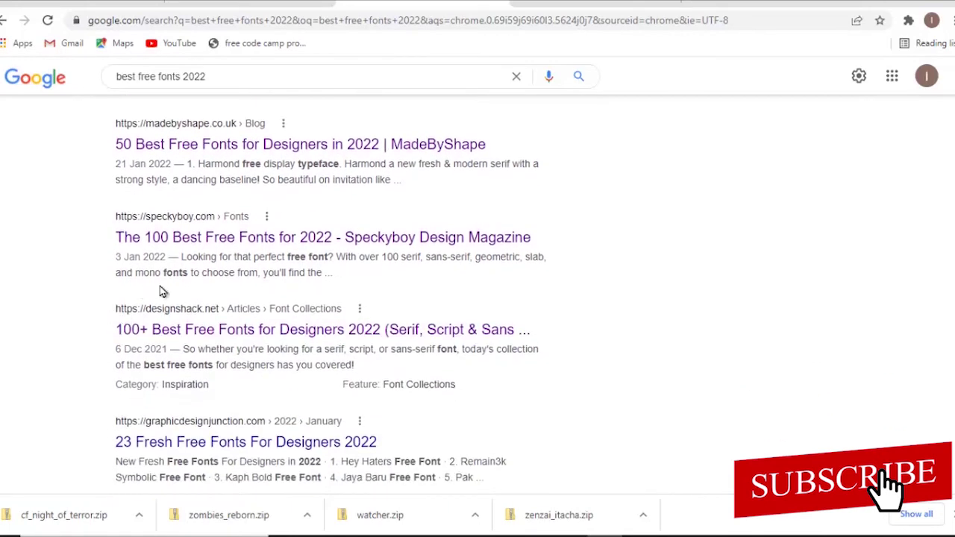
pyautogui.scroll(-2, 329, 259)
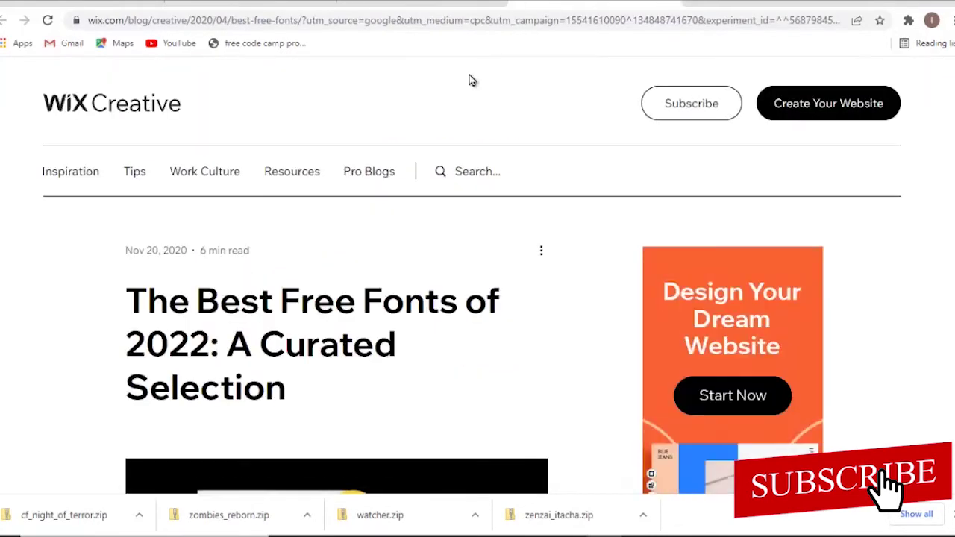
# - View the Wix article and look through its free font samples
pyautogui.scroll(-5, 426, 217)
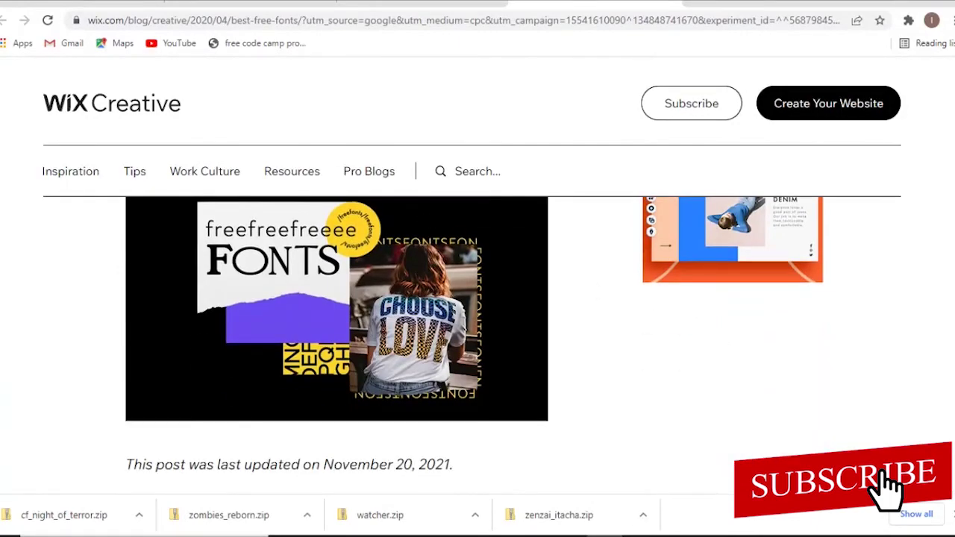
pyautogui.scroll(-10, 336, 343)
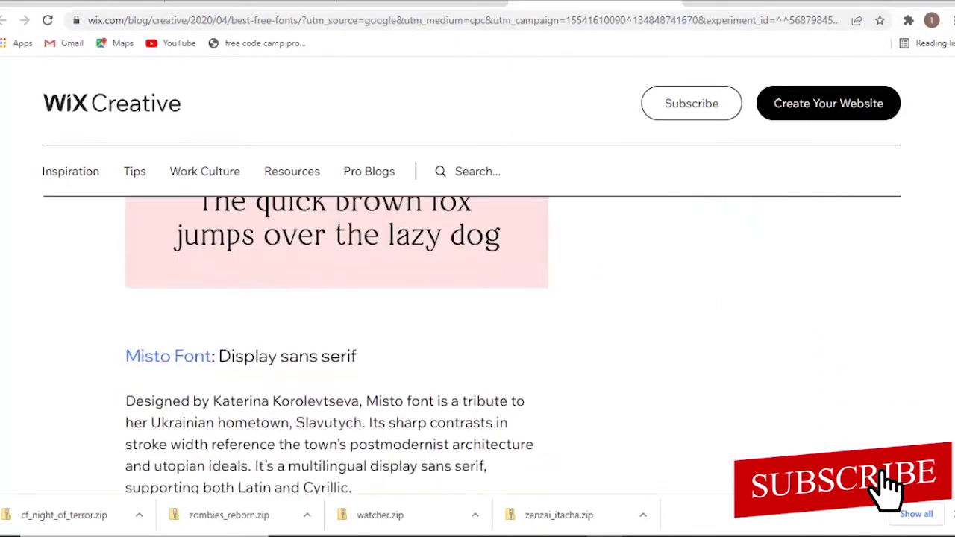
pyautogui.scroll(-15, 336, 343)
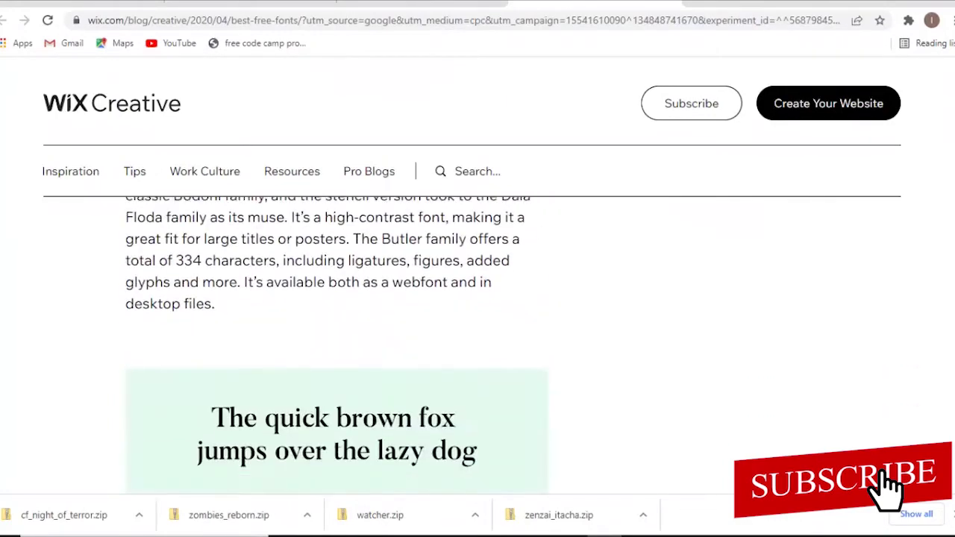
pyautogui.scroll(-10, 951, 276)
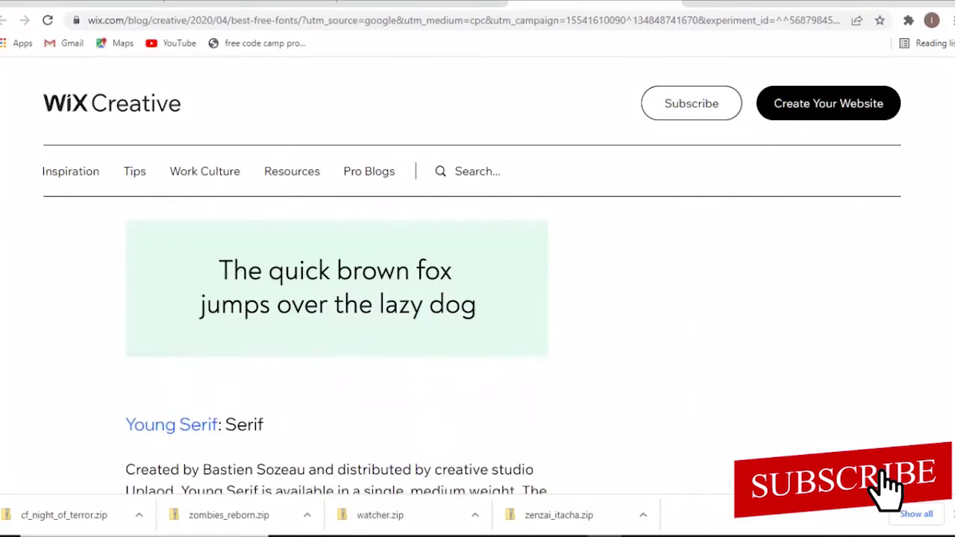
# - Return to the search results, open the red-lettered "Creative minds are rarely tidy" image result in a new tab, and preview that image
pyautogui.hotkey('alt', 'Left')
pyautogui.scroll(5, 310, 205)
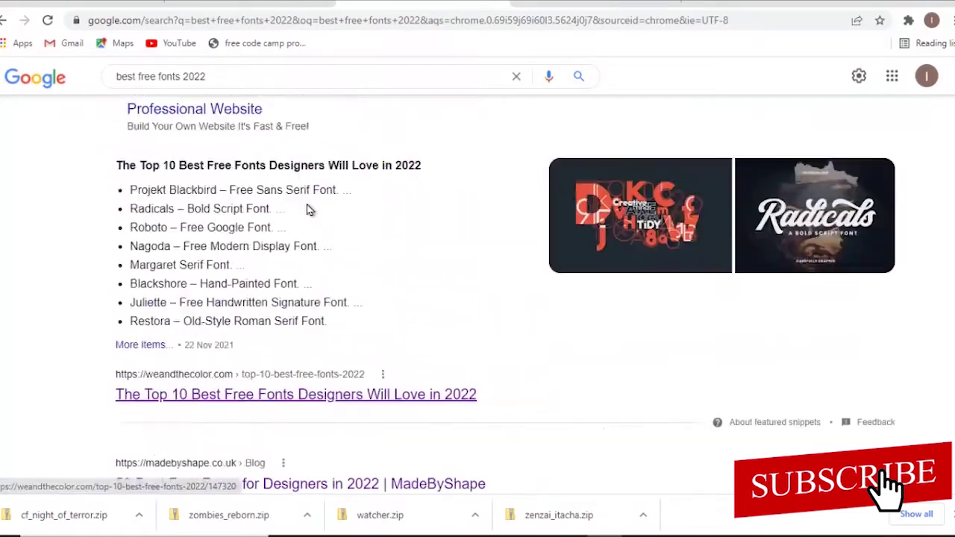
pyautogui.scroll(3, 310, 209)
pyautogui.scroll(-3, 309, 207)
pyautogui.rightClick(661, 249)
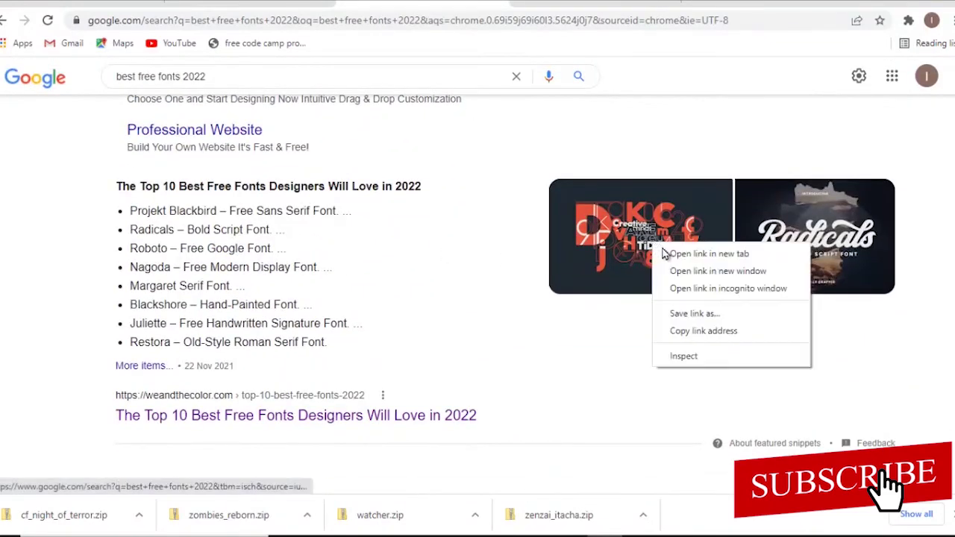
pyautogui.click(664, 254)
pyautogui.hotkey('ctrl', 'Tab')
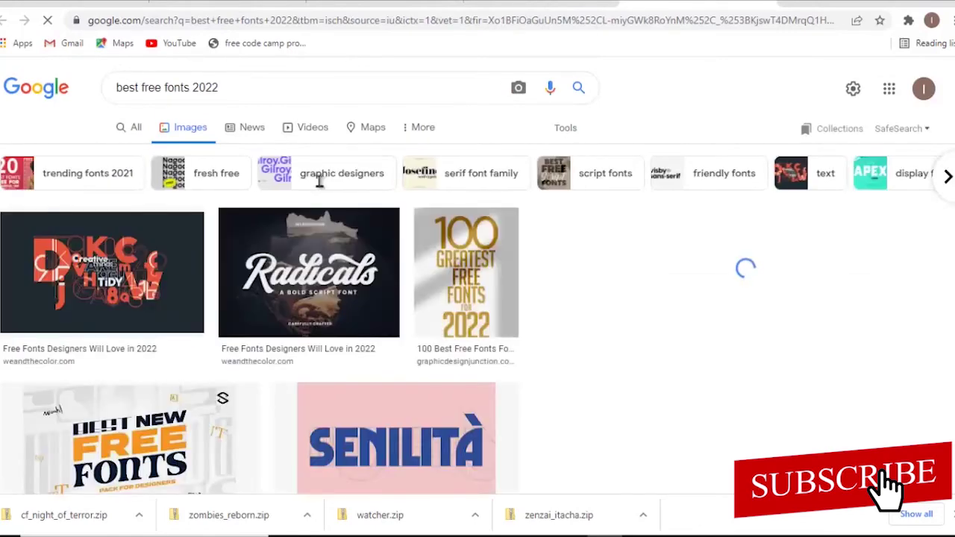
pyautogui.click(168, 274)
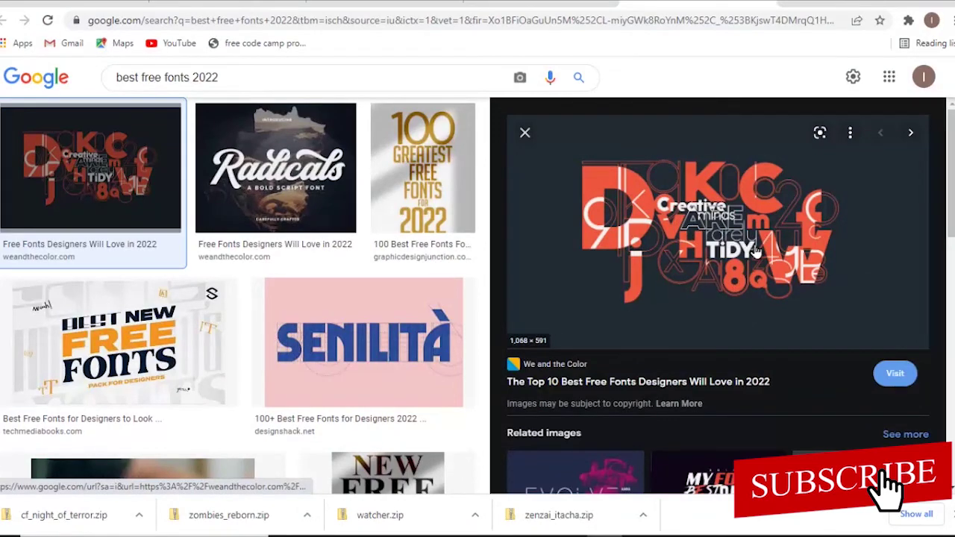
# - Examine the related images and related searches below the image preview for other free font collections
pyautogui.scroll(-2, 755, 251)
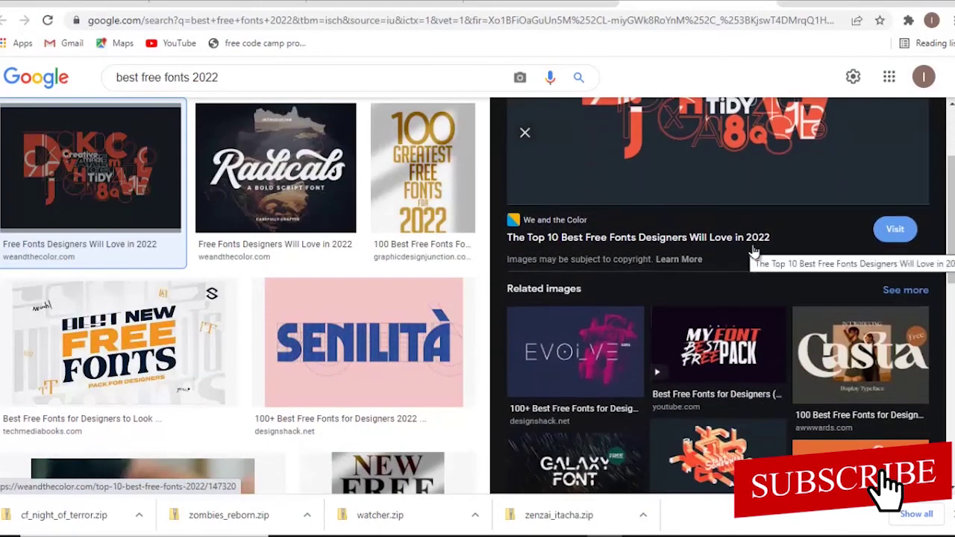
pyautogui.scroll(-2, 756, 251)
pyautogui.scroll(-4, 755, 251)
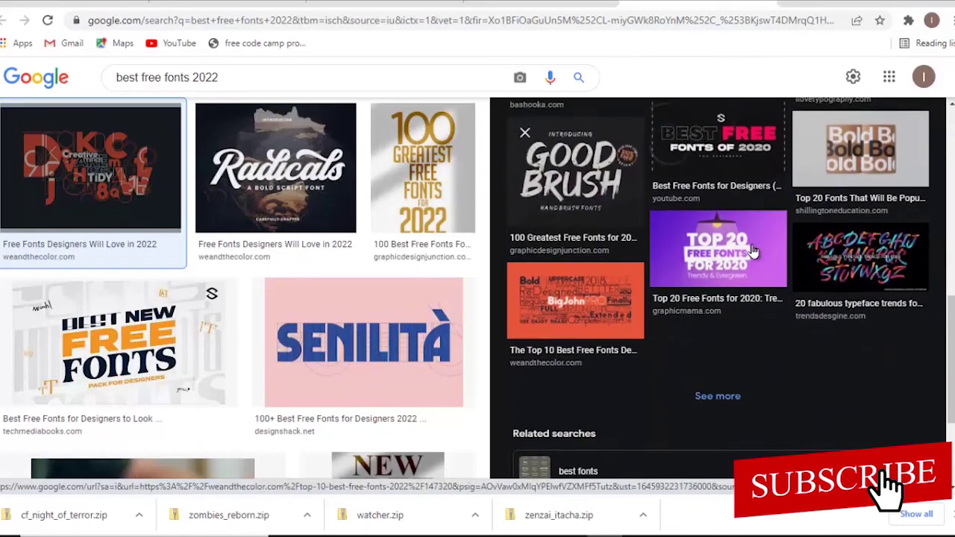
pyautogui.scroll(3, 753, 251)
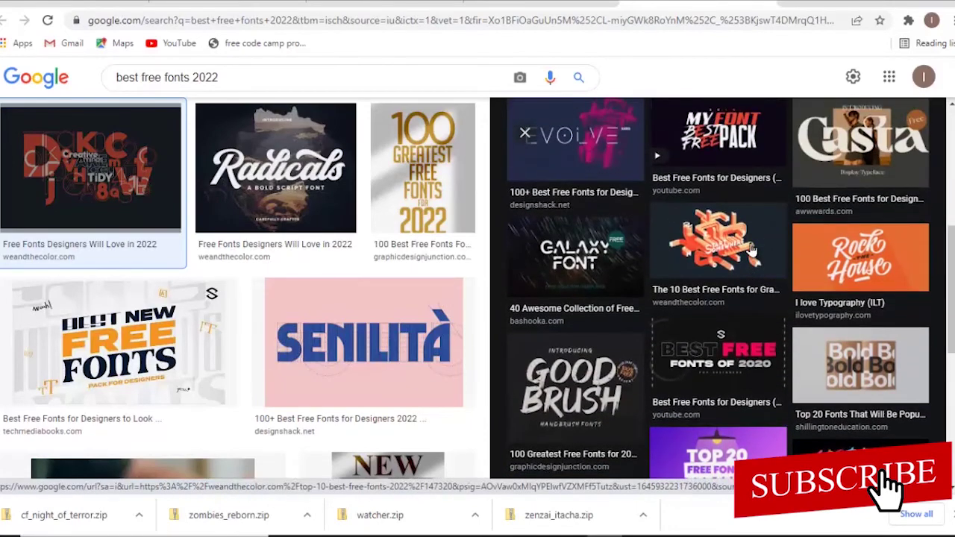
pyautogui.scroll(2, 754, 252)
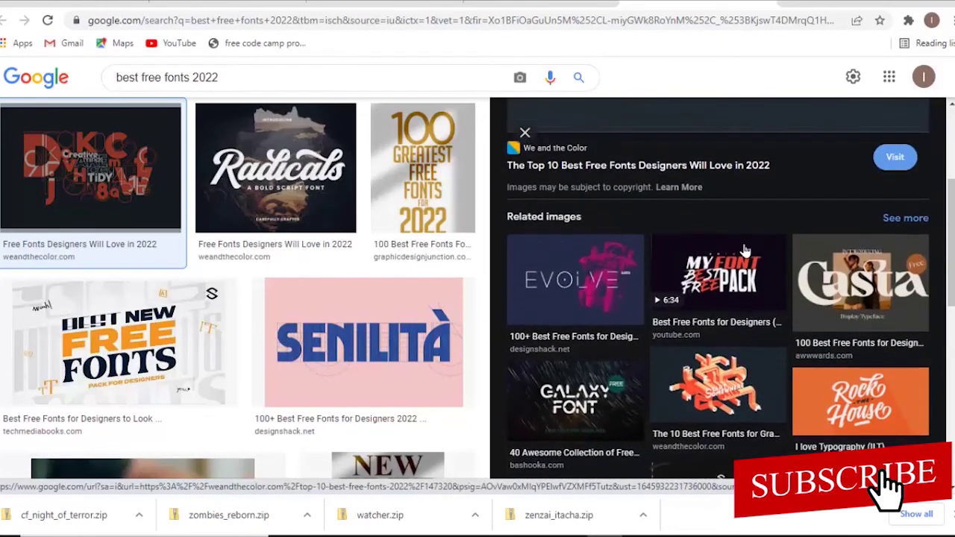
pyautogui.scroll(2, 743, 252)
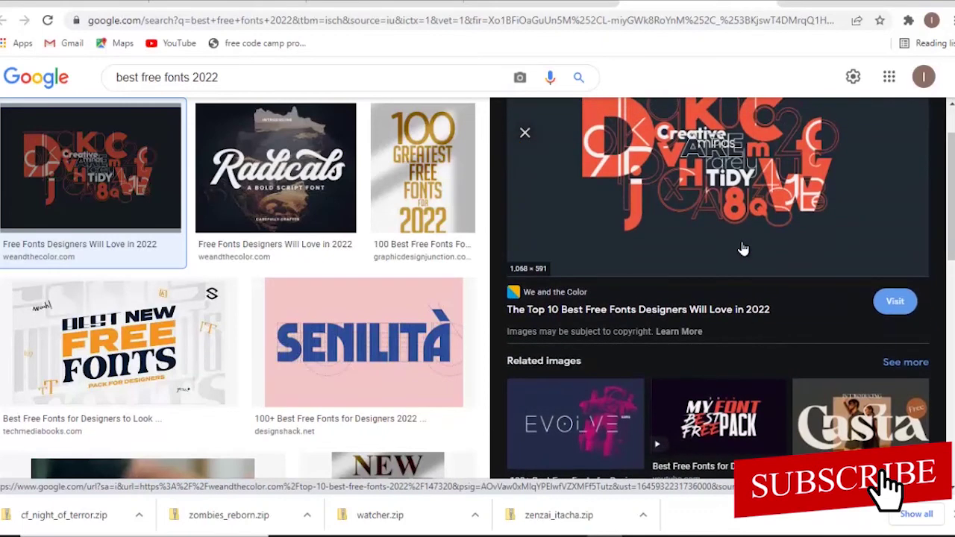
pyautogui.scroll(1, 743, 248)
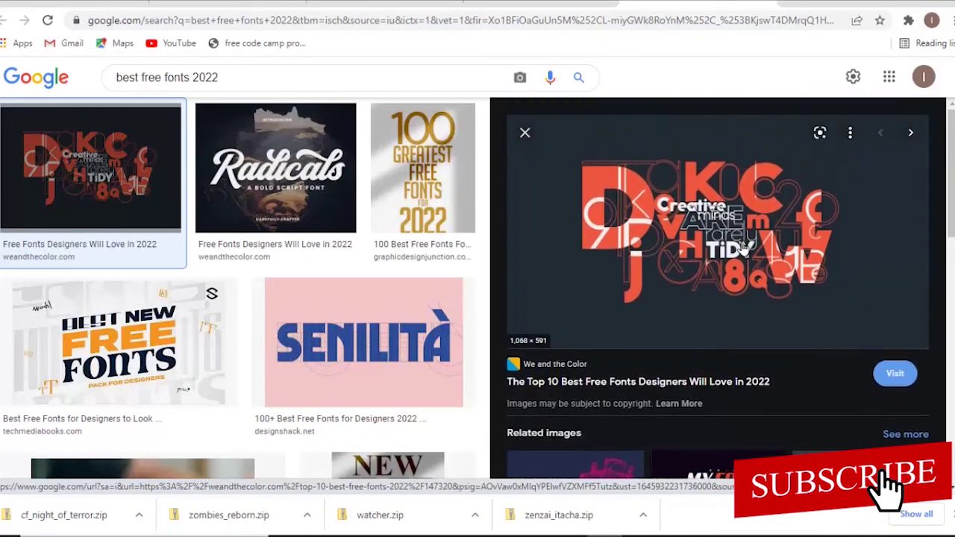
pyautogui.scroll(-8, 744, 246)
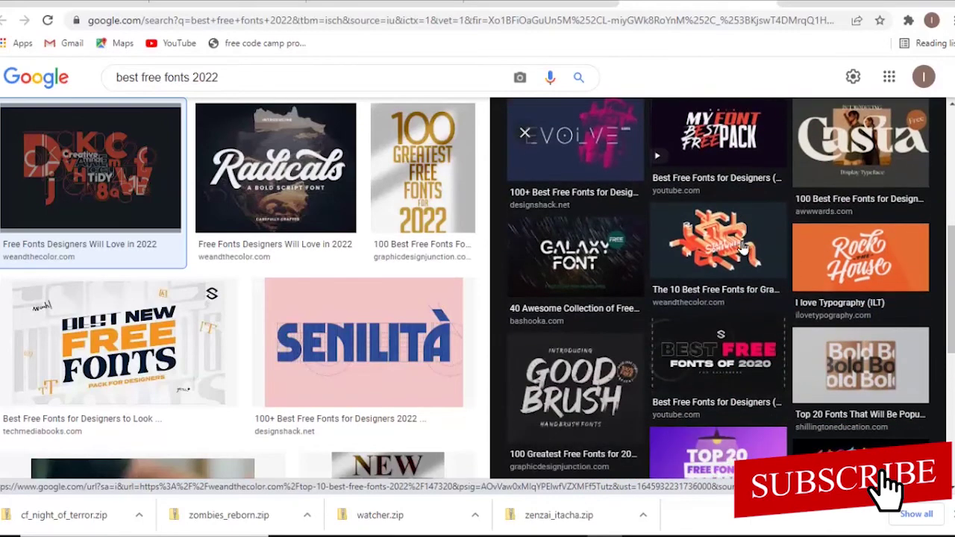
pyautogui.scroll(-4, 743, 249)
pyautogui.scroll(3, 743, 248)
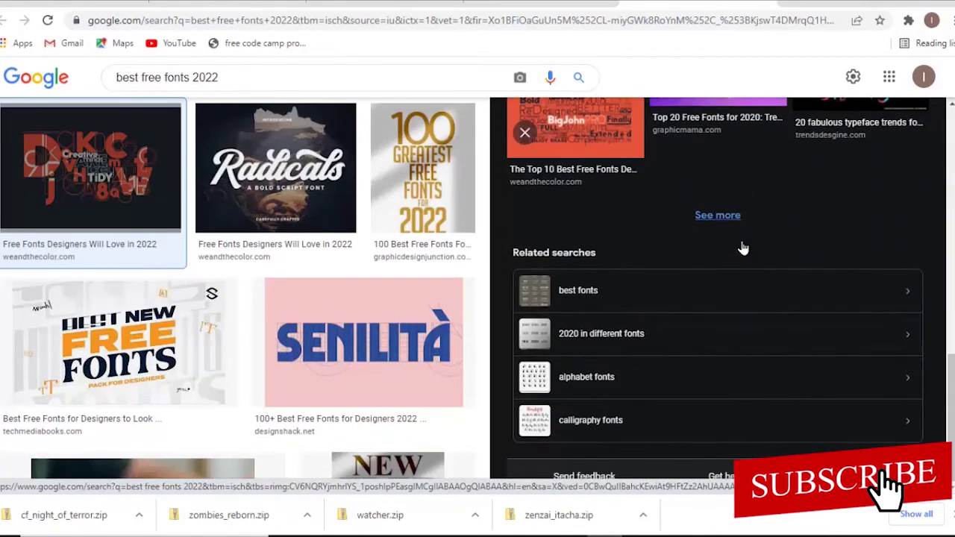
pyautogui.scroll(4, 743, 249)
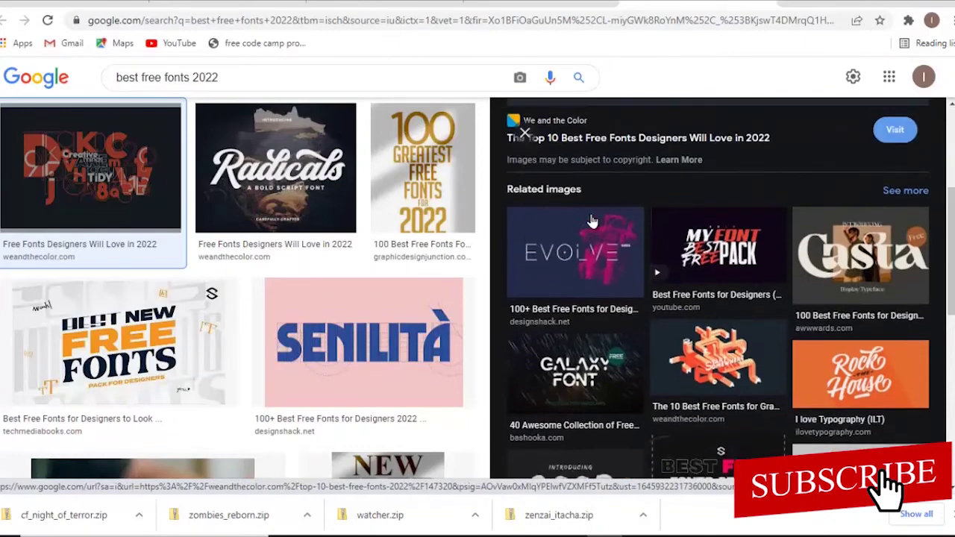
# - Open the previewed image's source article, "The Top 10 Best Free Fonts Designers Will Love in 2022", and look through its fonts and download links
pyautogui.scroll(3, 608, 224)
pyautogui.click(620, 214)
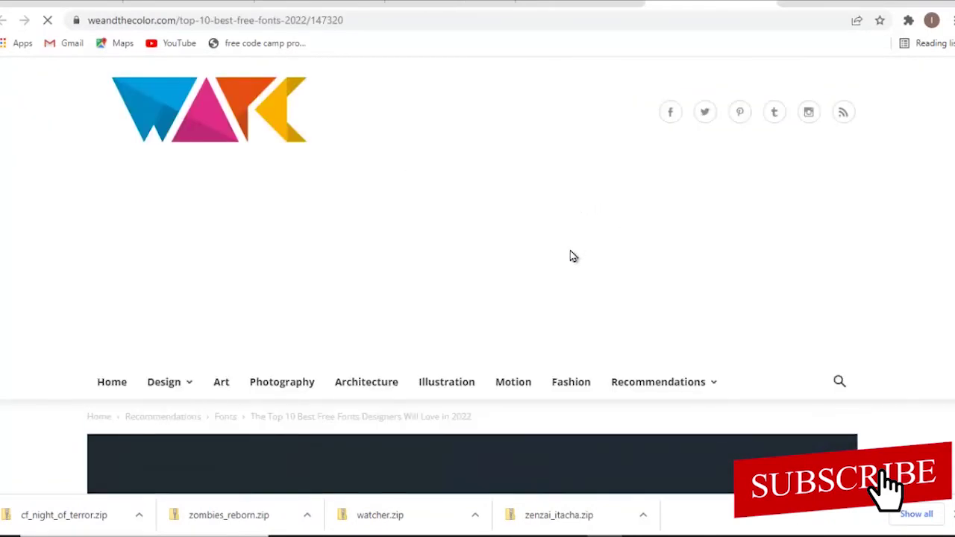
pyautogui.scroll(-2, 537, 312)
pyautogui.scroll(-4, 537, 311)
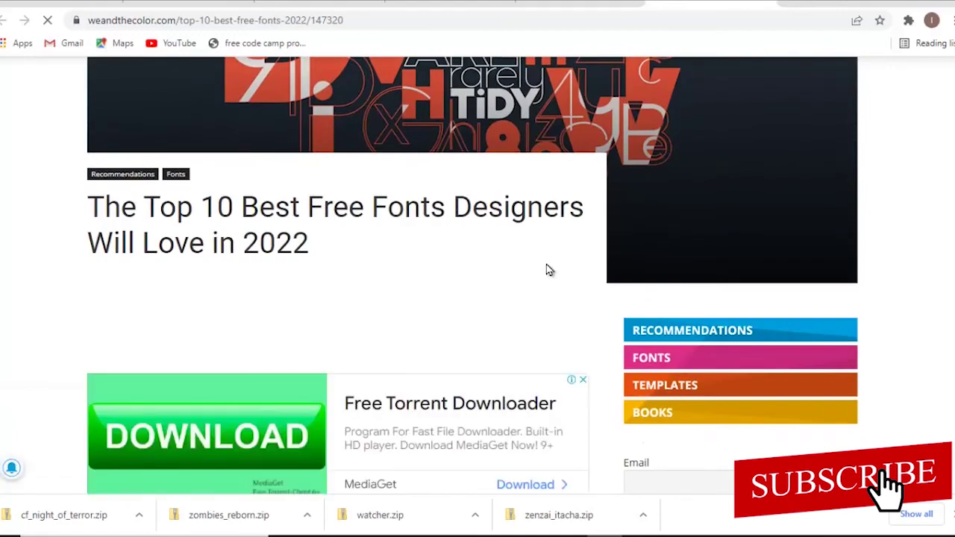
pyautogui.scroll(-4, 546, 271)
pyautogui.scroll(-9, 548, 266)
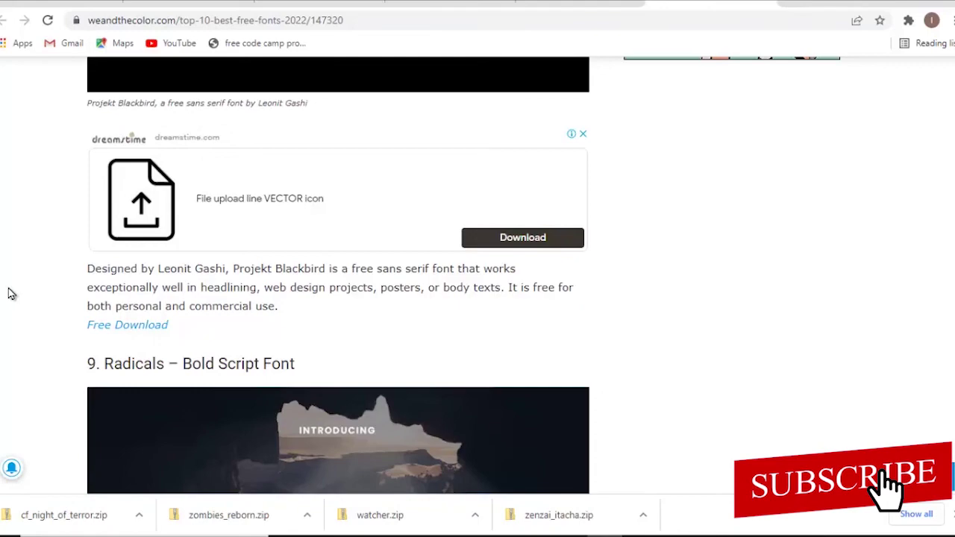
pyautogui.scroll(7, 82, 276)
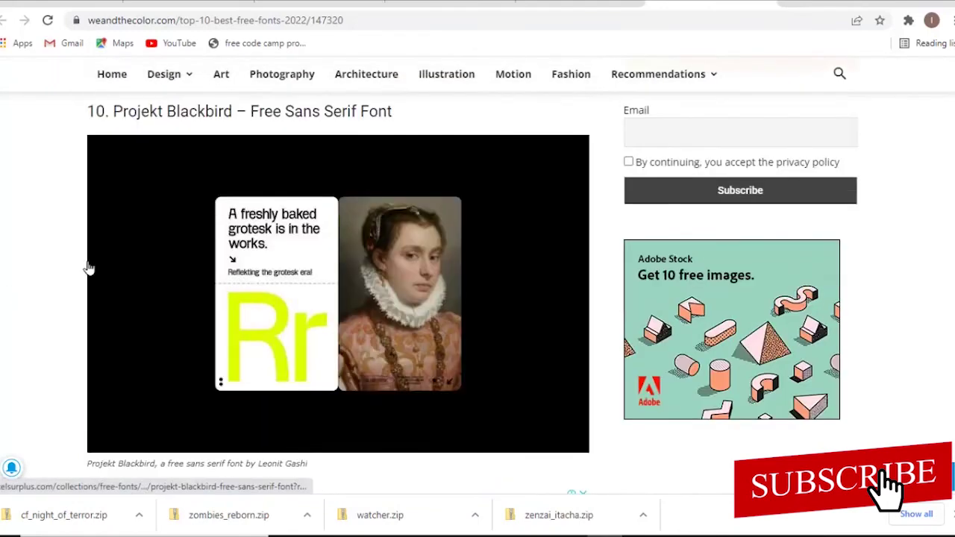
pyautogui.scroll(6, 91, 257)
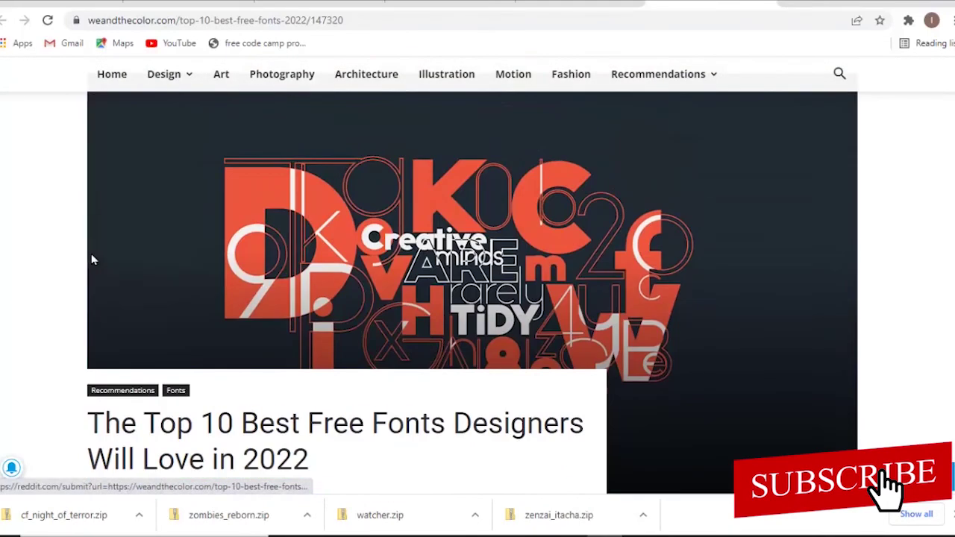